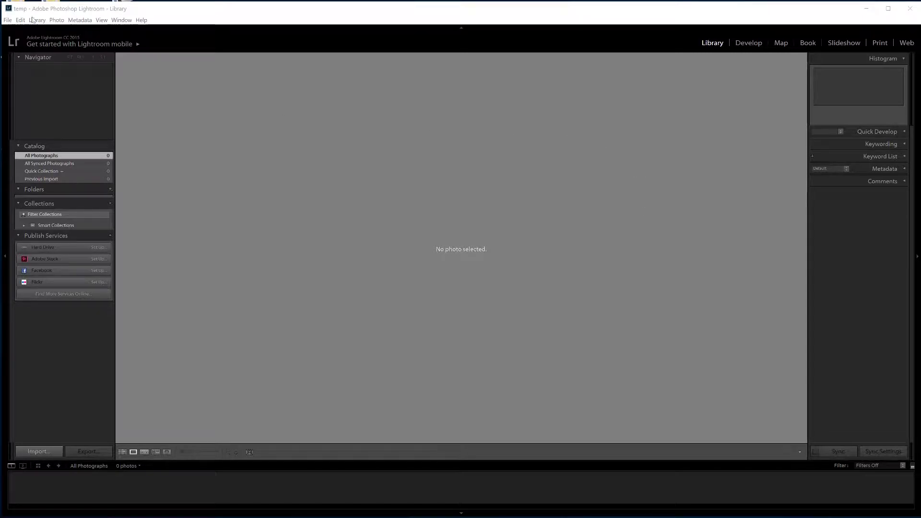
Step: Create a new catalog named 'Clients Name 2018 High School Sr Fam' in Work Drive\Current Photoshoots
click(7, 20)
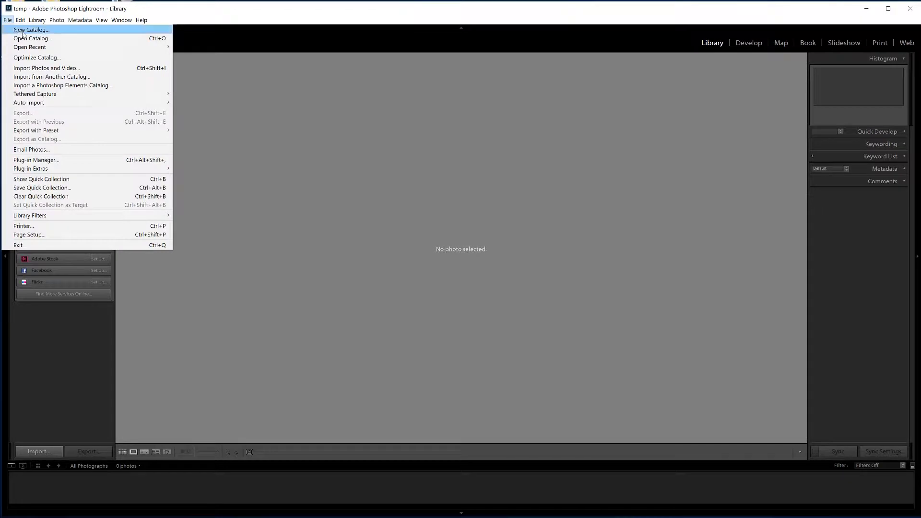
click(29, 28)
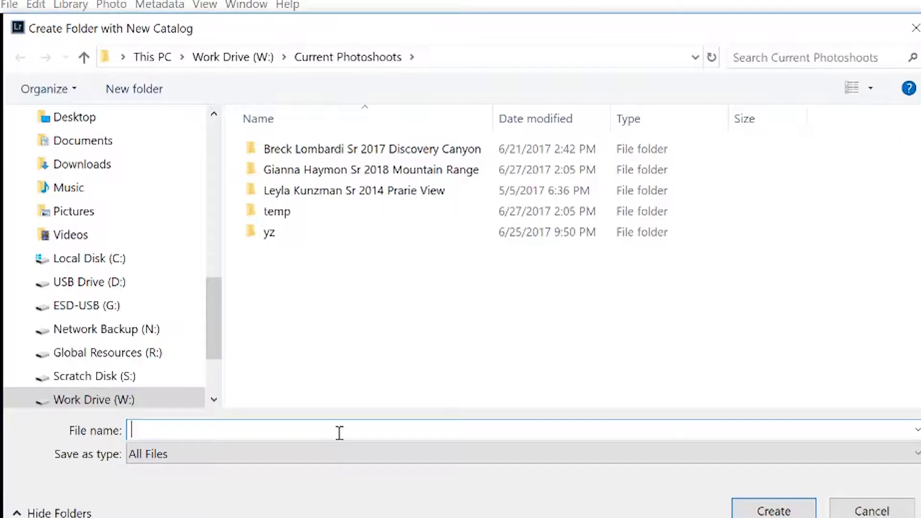
text(Clients Name 2018)
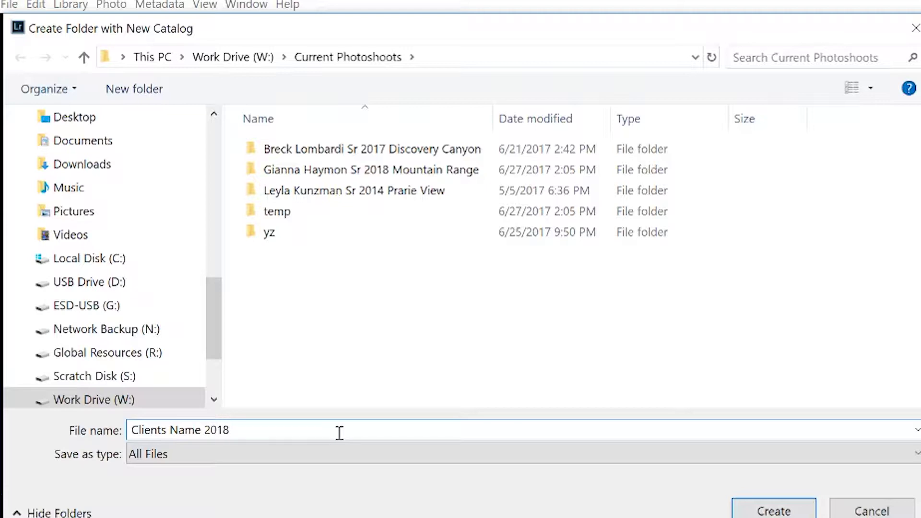
text( High School S)
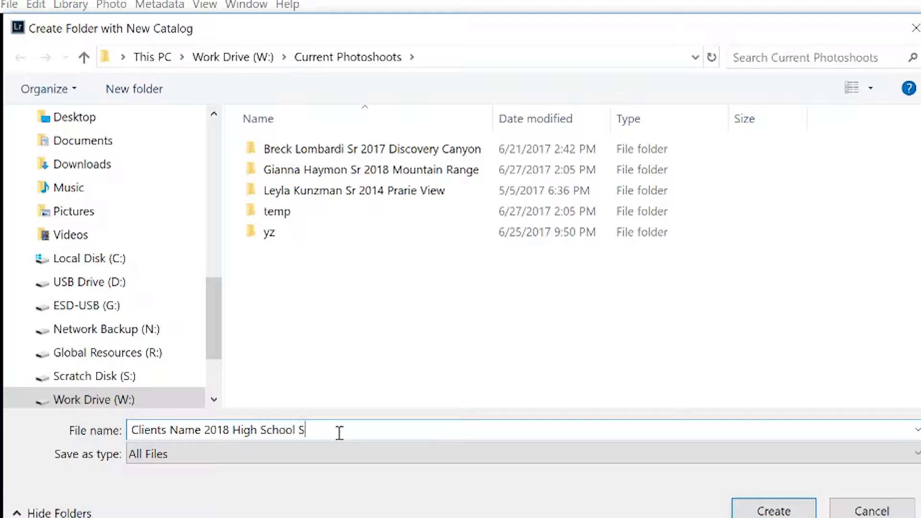
text(r Fame)
key(BackSpace)
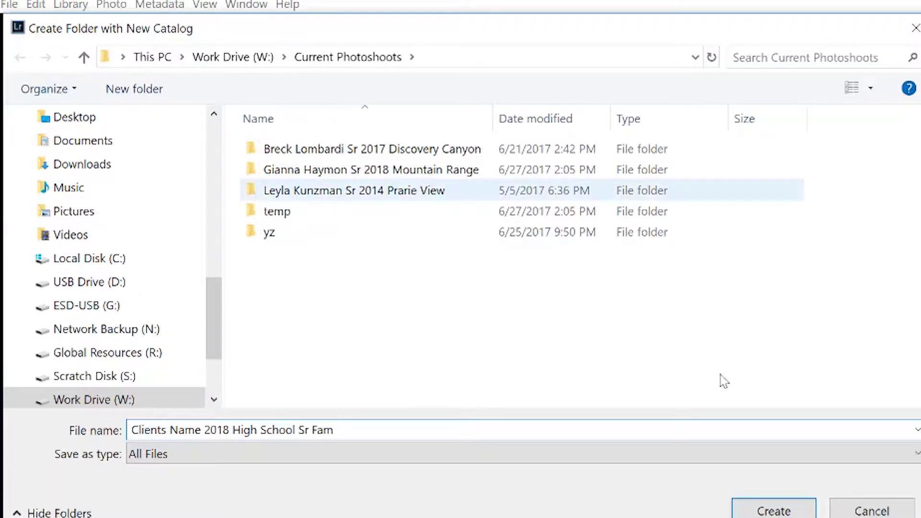
click(754, 504)
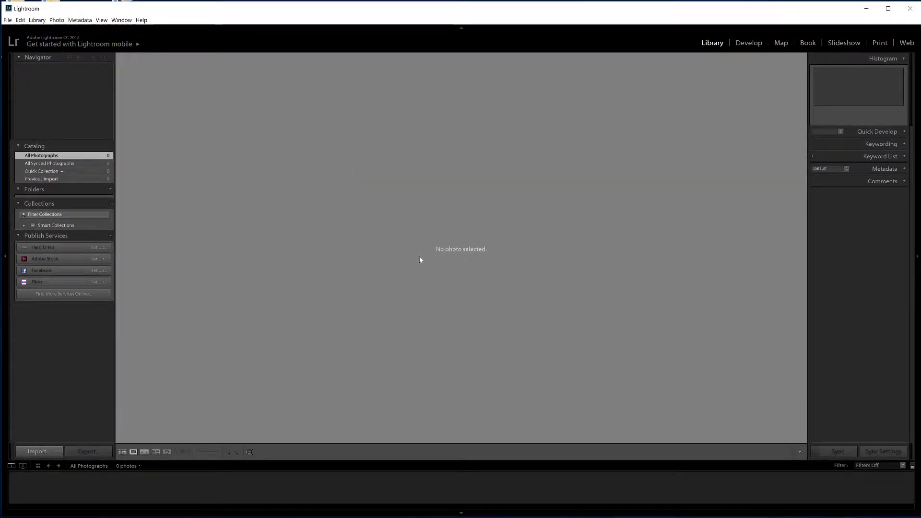
Step: Start importing from the camera card, scroll its 269 thumbnails, then view the SanDisk card page
click(8, 20)
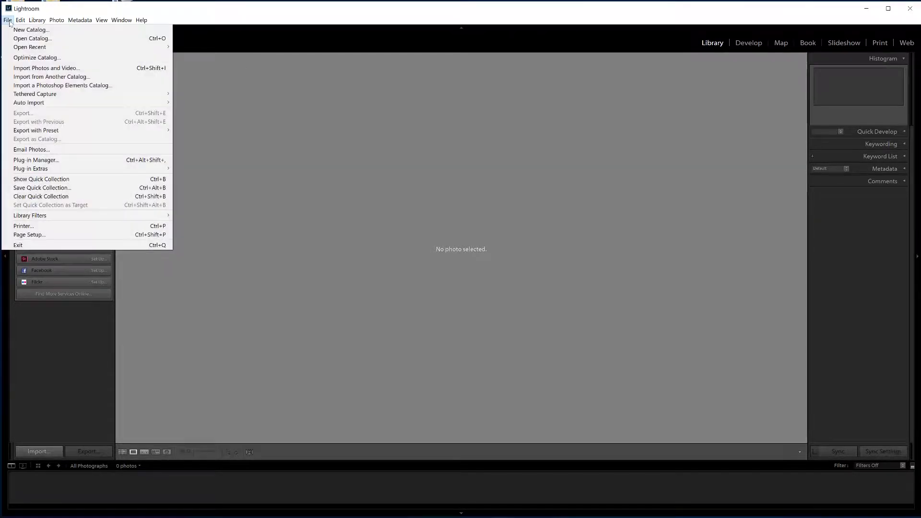
click(54, 67)
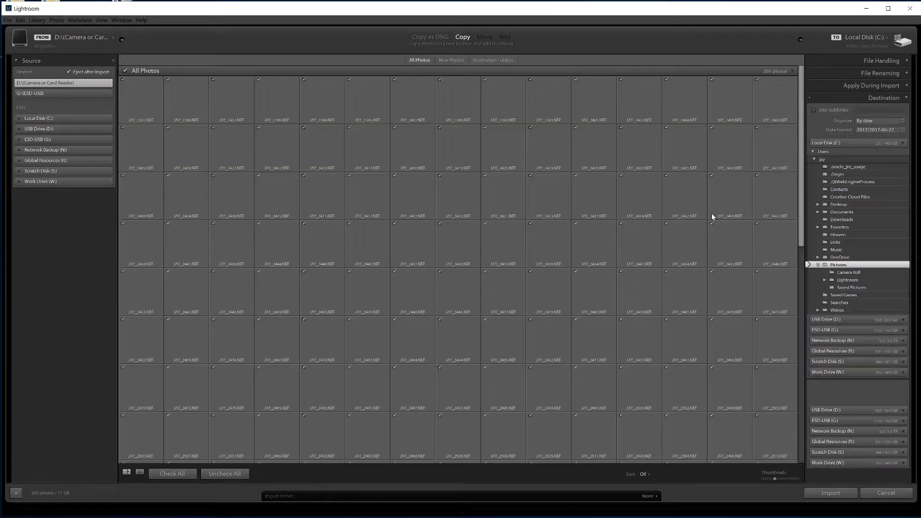
scroll(512, 174, down, 10)
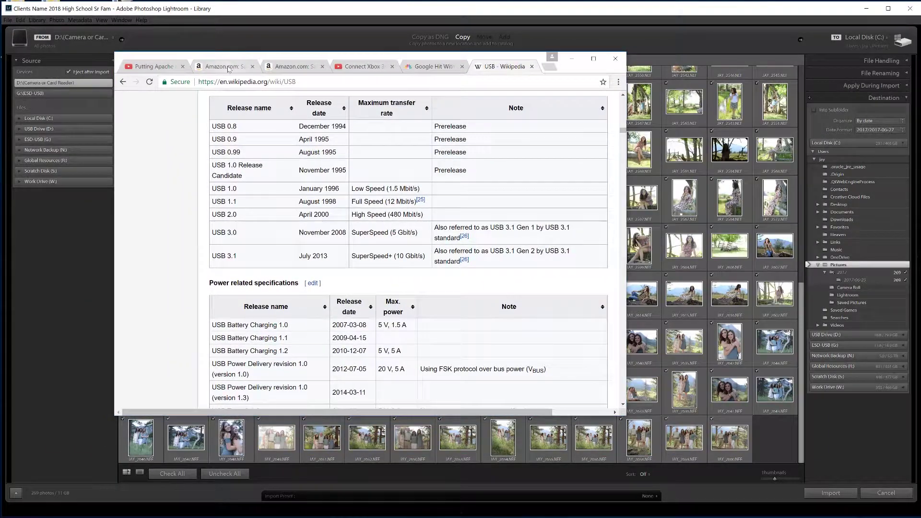
click(224, 66)
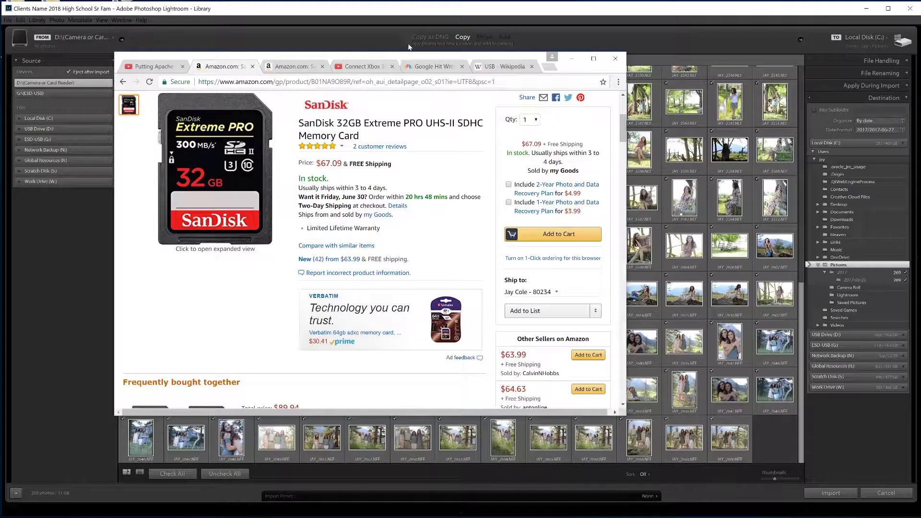
Step: Compare the Wikipedia USB article, SanDisk card listing and Sabrent USB hub listing in Chrome
click(501, 66)
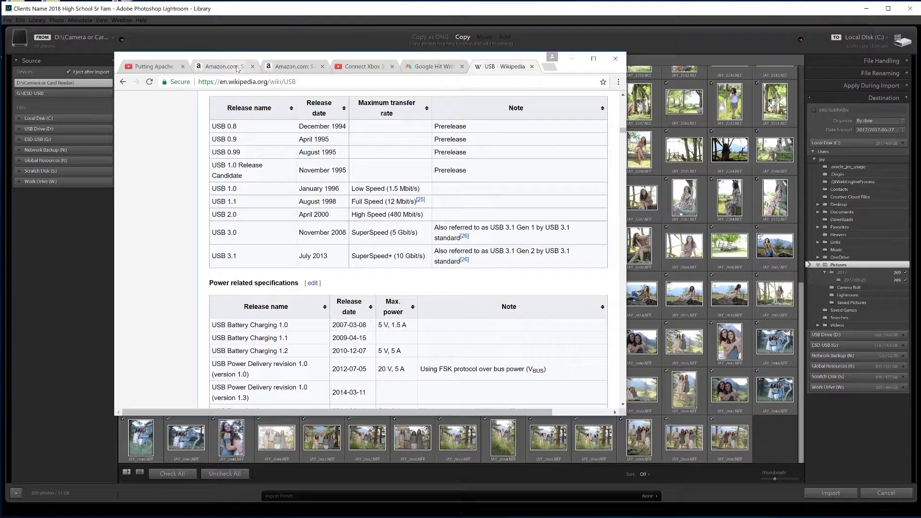
click(231, 67)
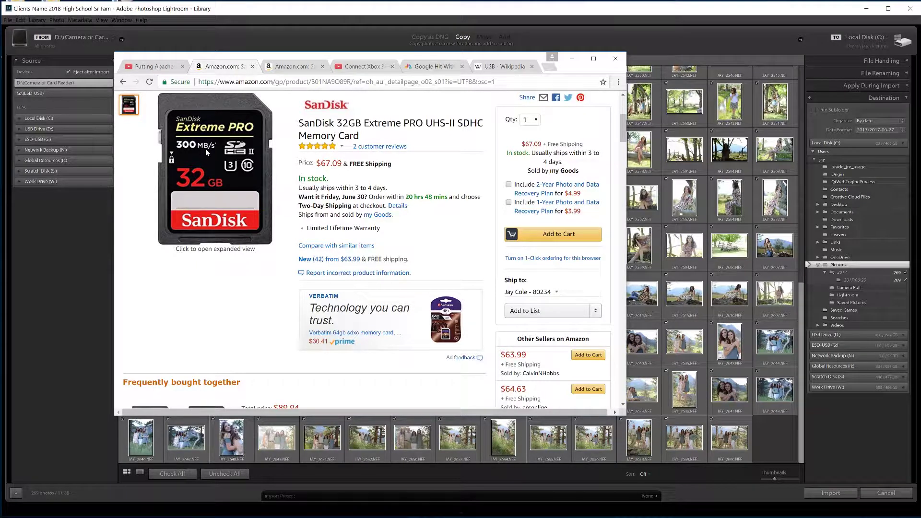
click(297, 68)
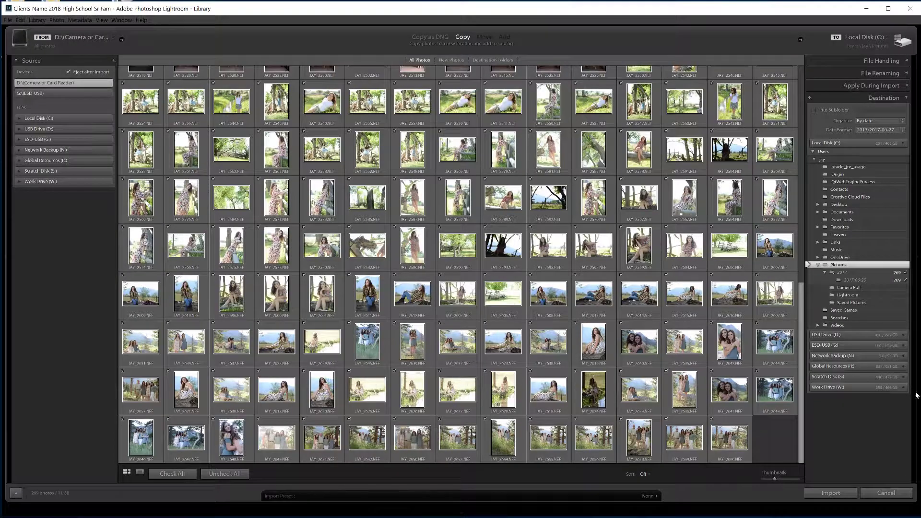
Step: Cancel the import, widen the 105ND800 Explorer window, and open another on Current Photoshoots
click(887, 493)
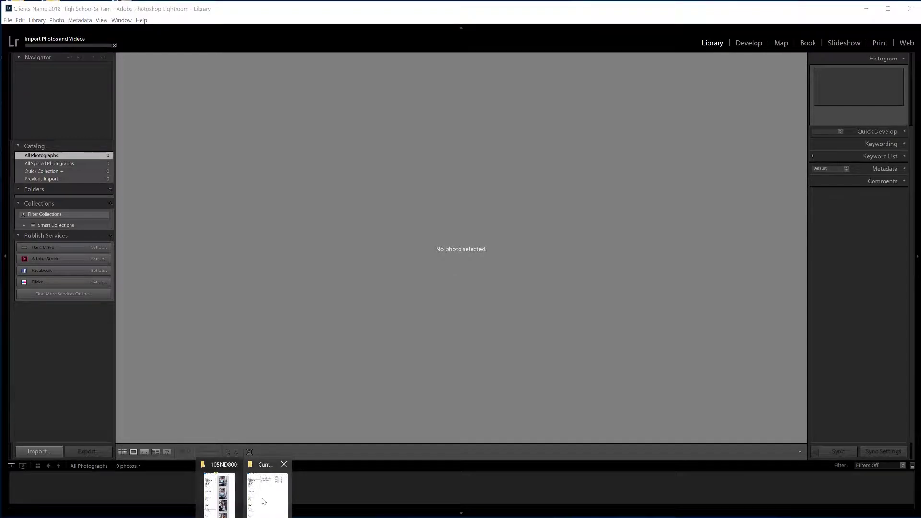
mouse_move(208, 502)
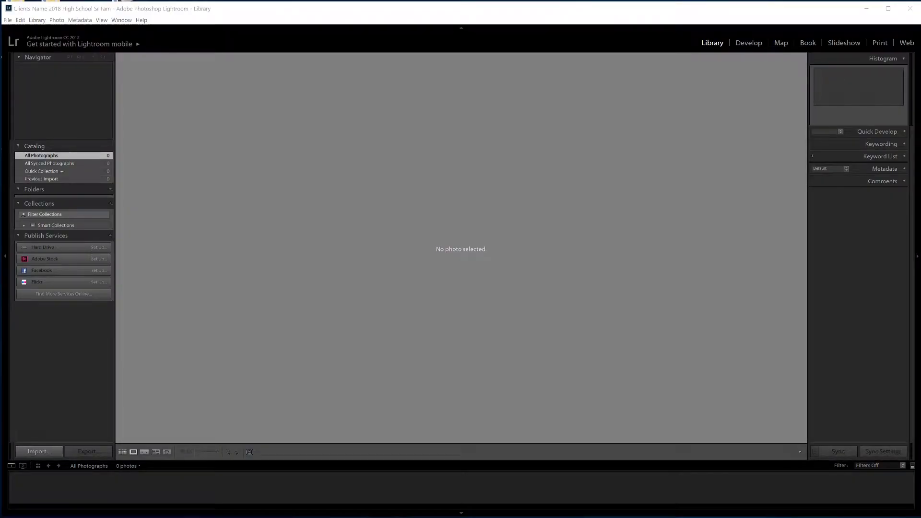
key(alt+Tab)
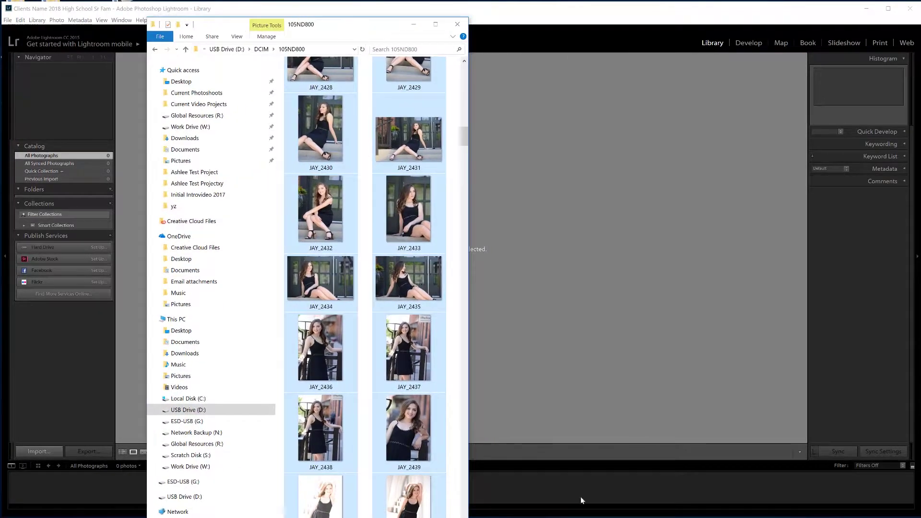
drag(468, 268, 906, 269)
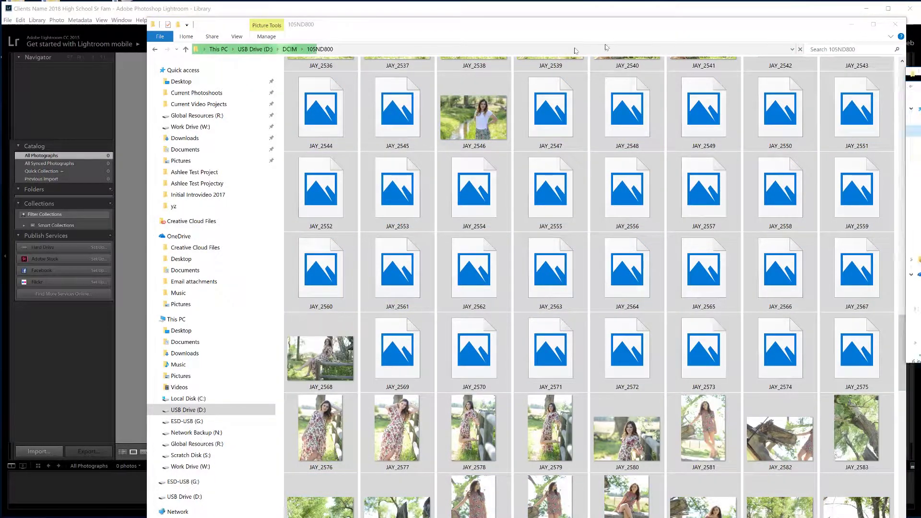
key(alt+Tab)
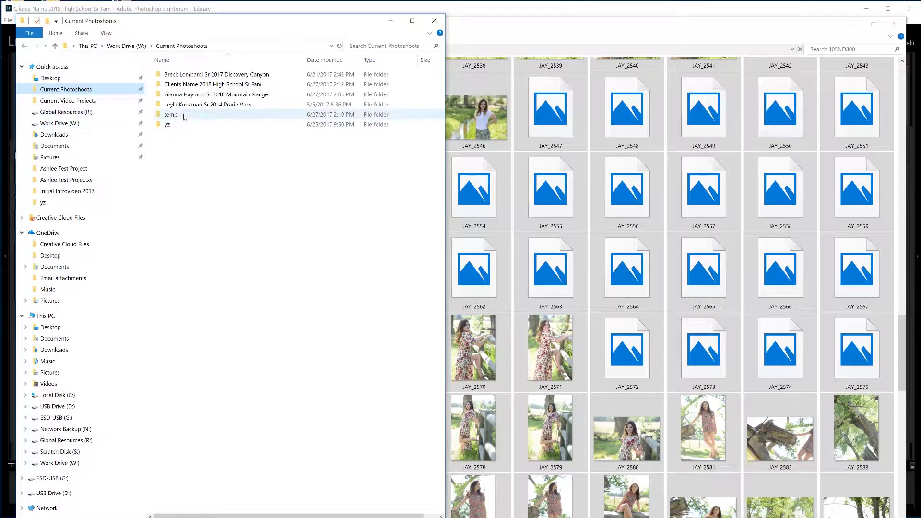
Step: Create and open a 'Photos' folder in the client folder, then start dragging the card photos there
double_click(181, 85)
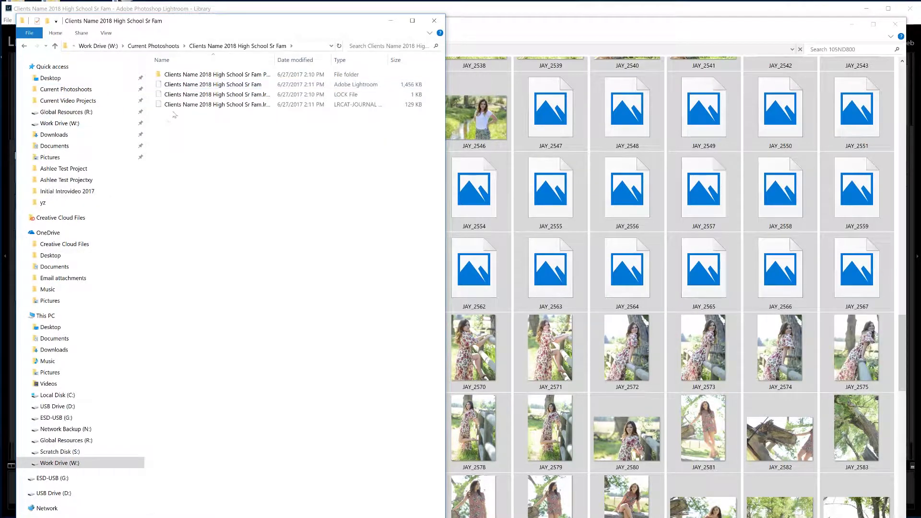
right_click(186, 136)
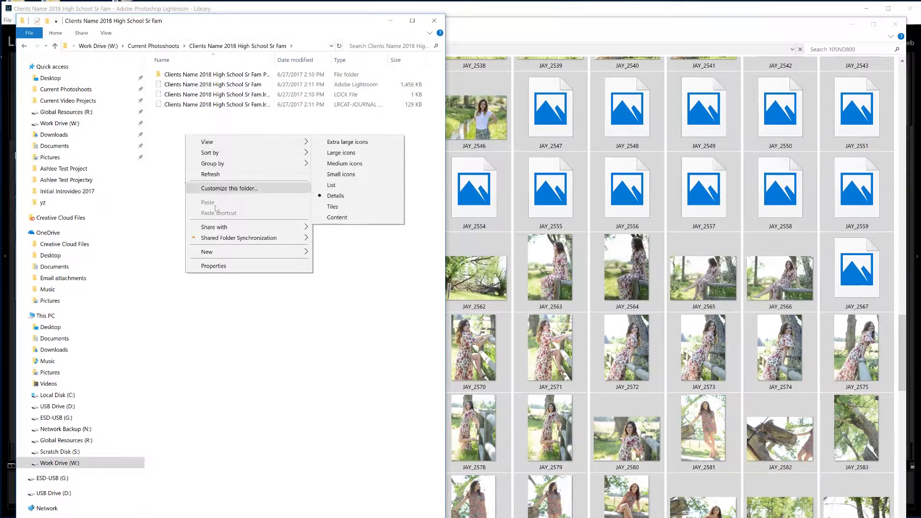
mouse_move(218, 253)
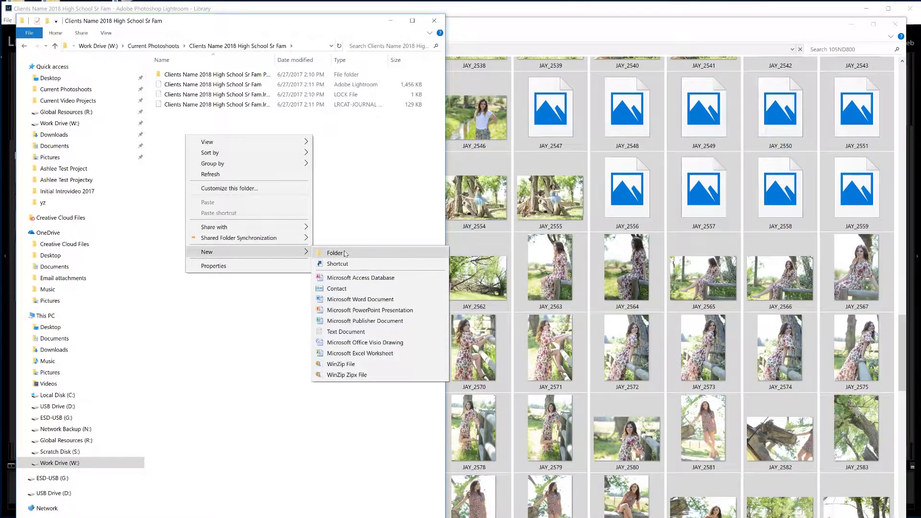
click(345, 253)
text(Pho)
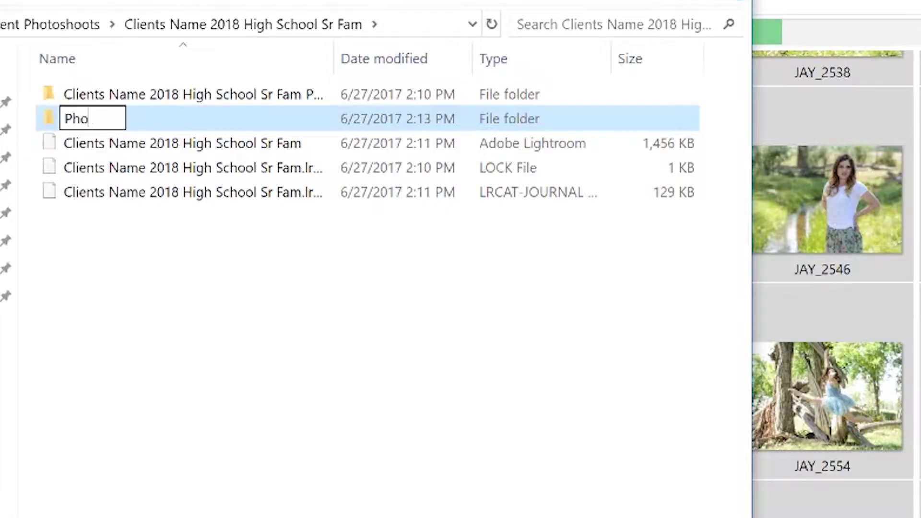
text(tos)
key(Return)
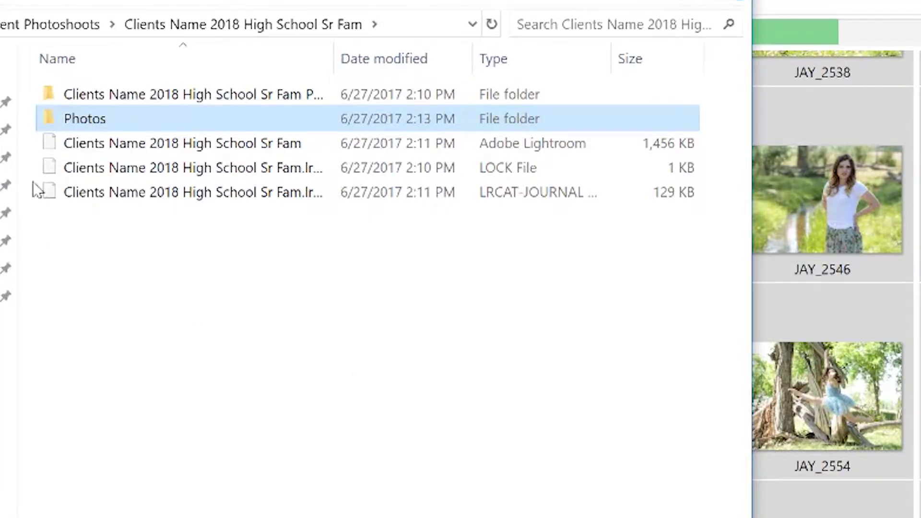
double_click(68, 119)
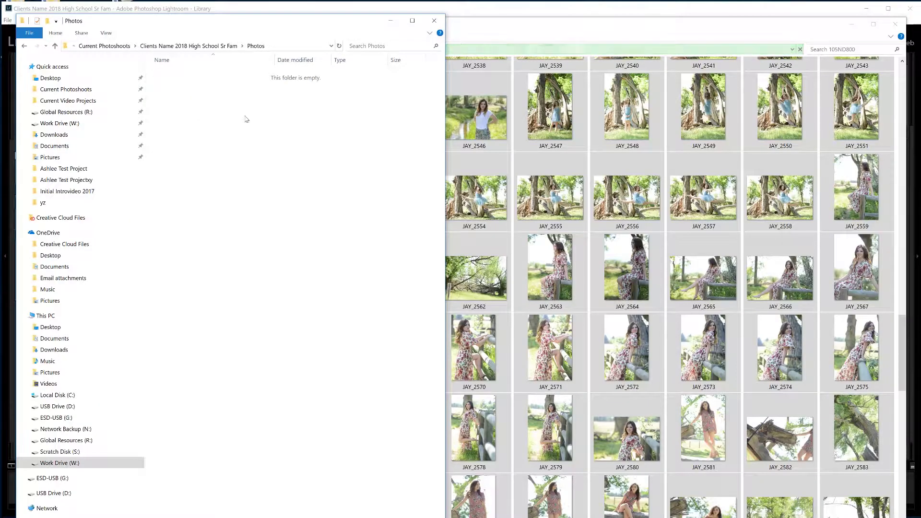
drag(557, 122, 260, 123)
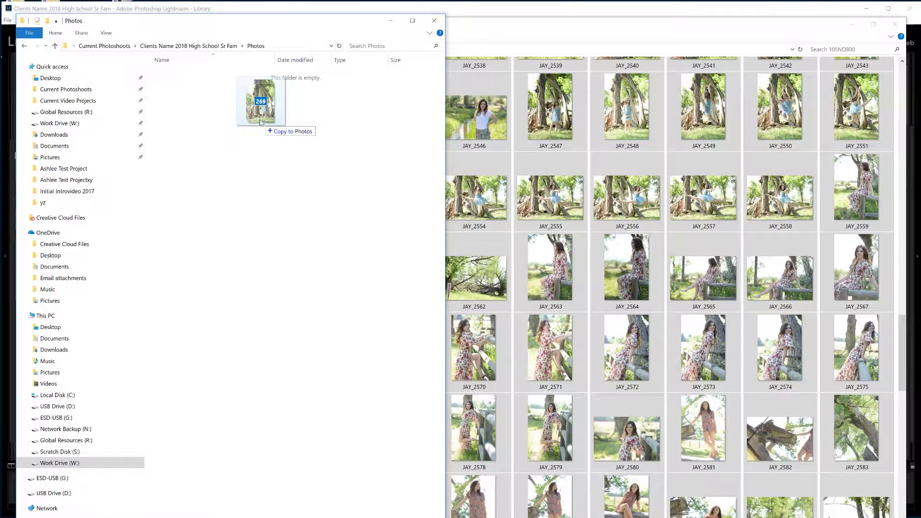
Step: Copy the 269 NEF photos into Photos and close the 105ND800 window
drag(261, 122, 261, 122)
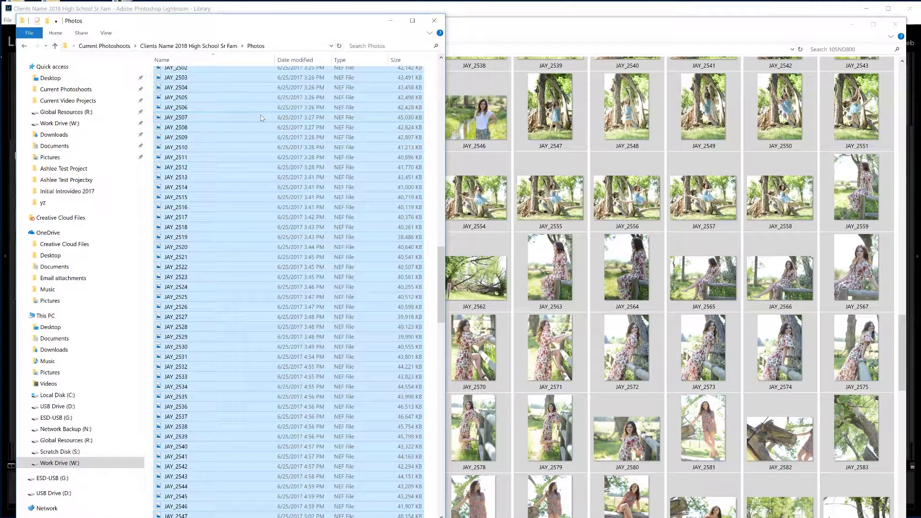
click(895, 24)
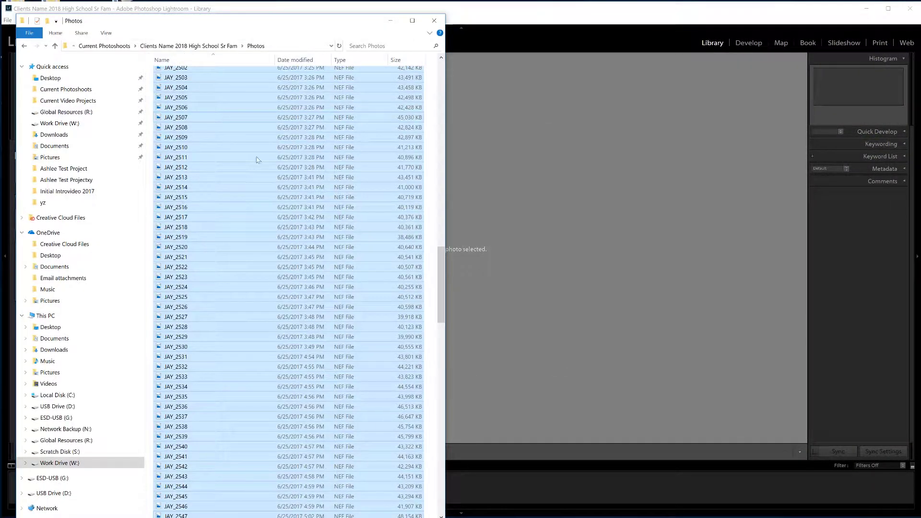
Step: Import all 269 photos from Work Drive (W:) > Current Photoshoots > client folder > Photos
click(442, 18)
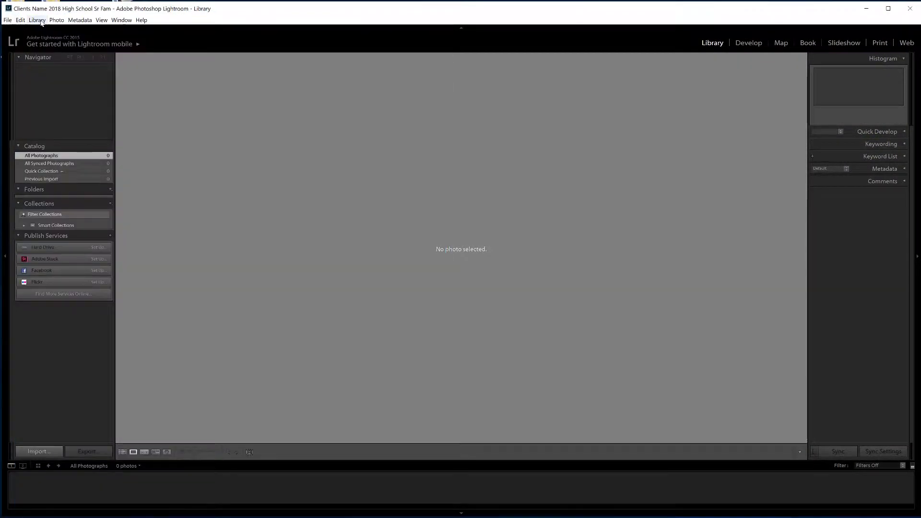
click(8, 20)
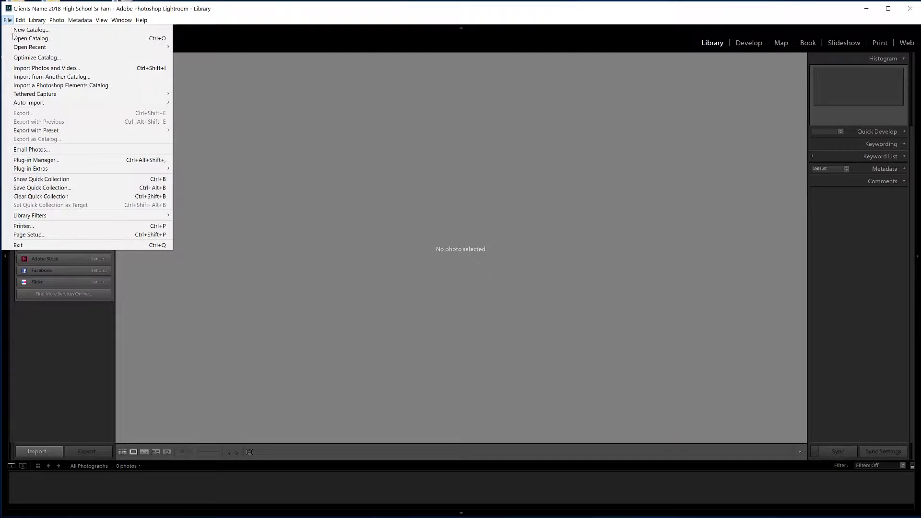
click(89, 69)
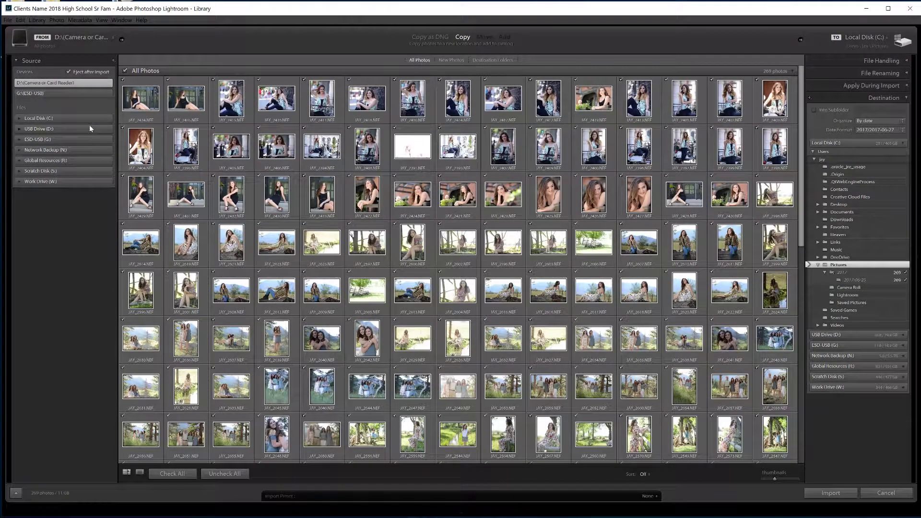
click(65, 180)
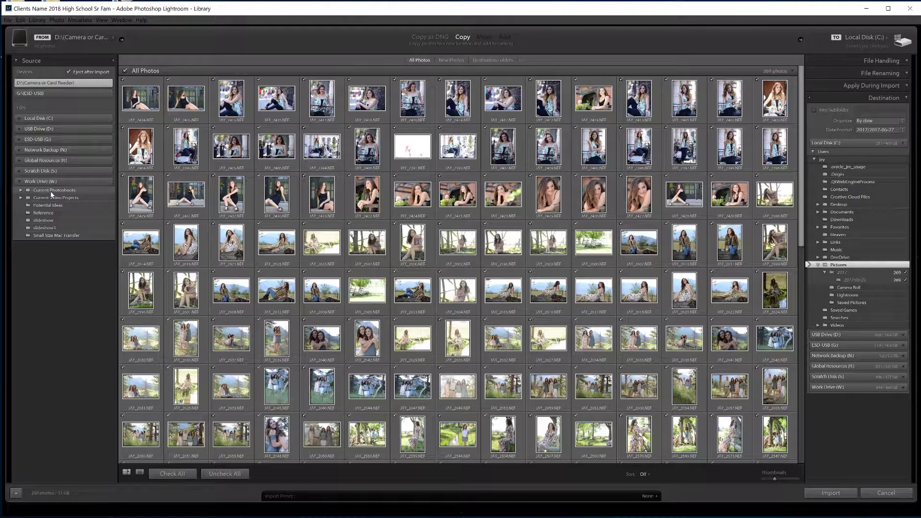
click(52, 192)
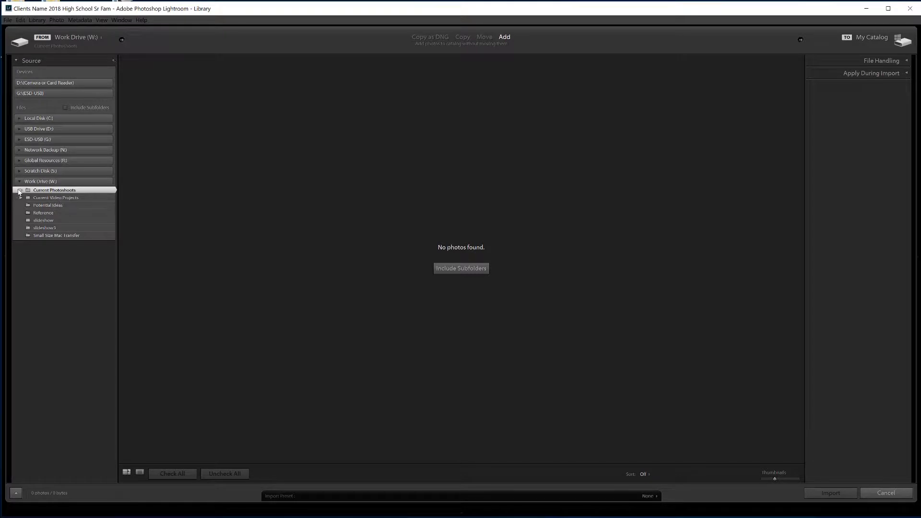
click(20, 191)
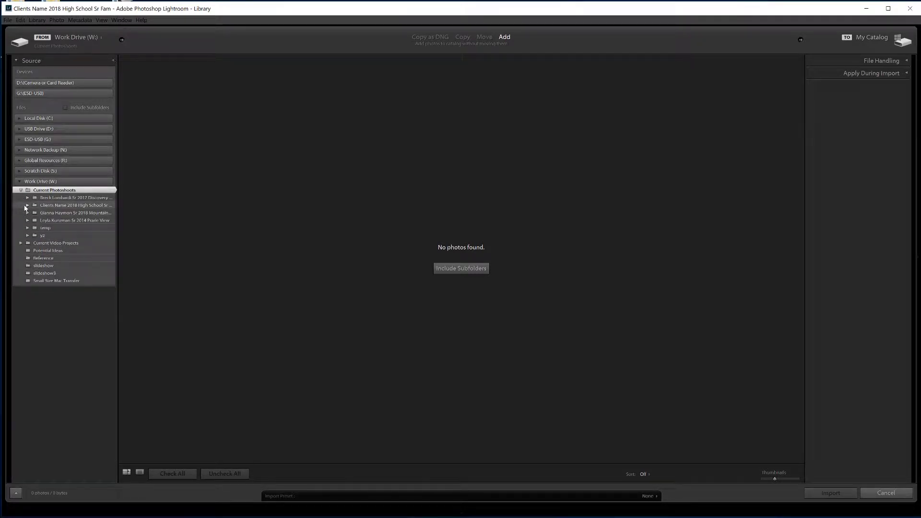
click(28, 205)
click(48, 212)
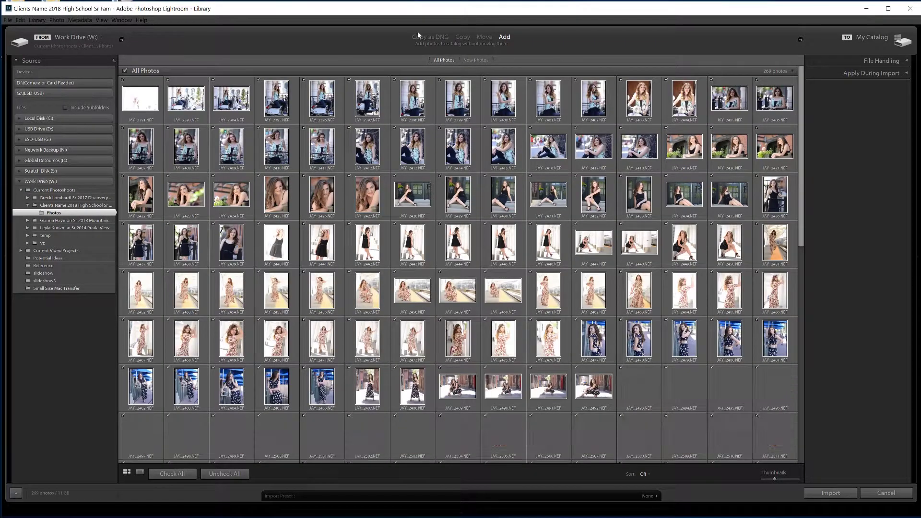
click(830, 493)
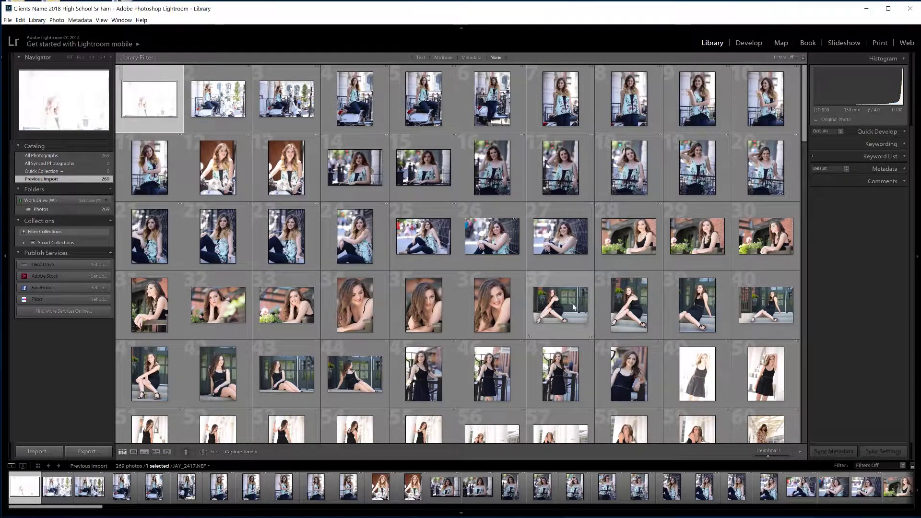
Step: After the import finishes, open JAY_2395, the woman on the white scooter, in Loupe view
double_click(355, 99)
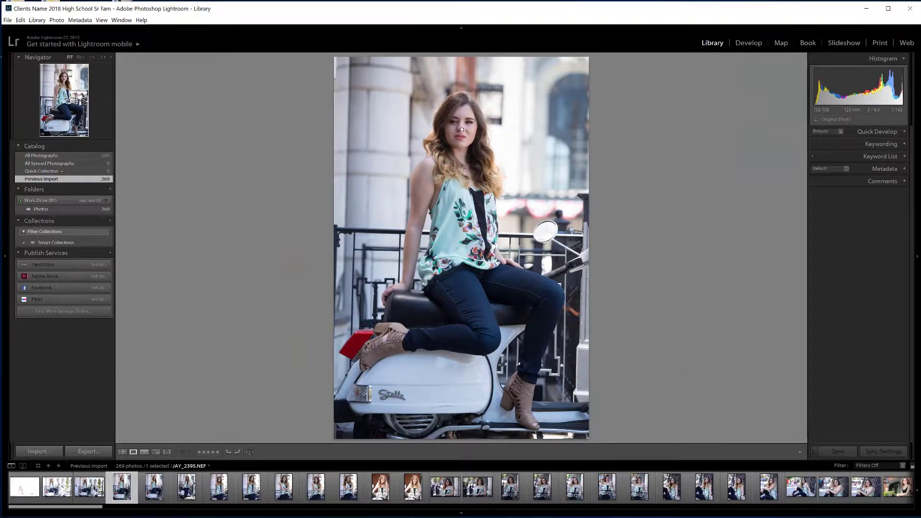
Step: Check JAY_2395 and JAY_2394 at 1:1 zoom, with Task Manager open on the right
click(462, 129)
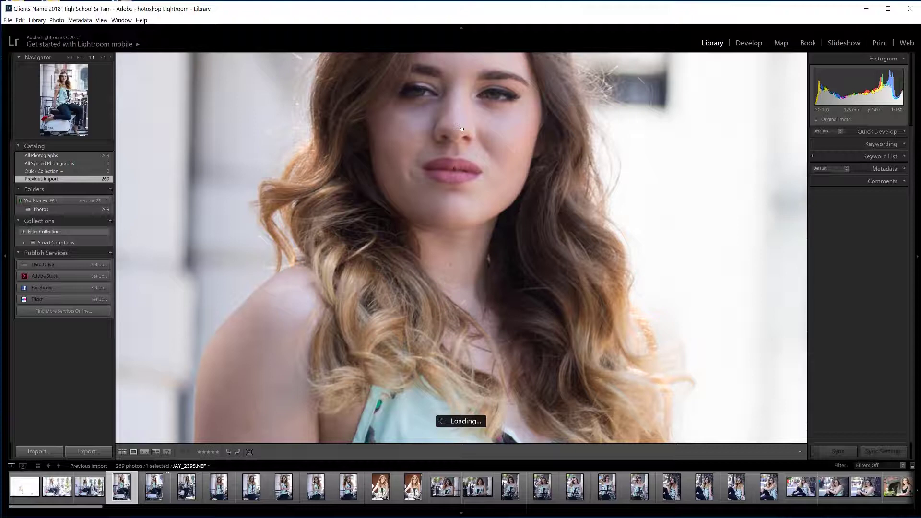
click(462, 129)
click(462, 129)
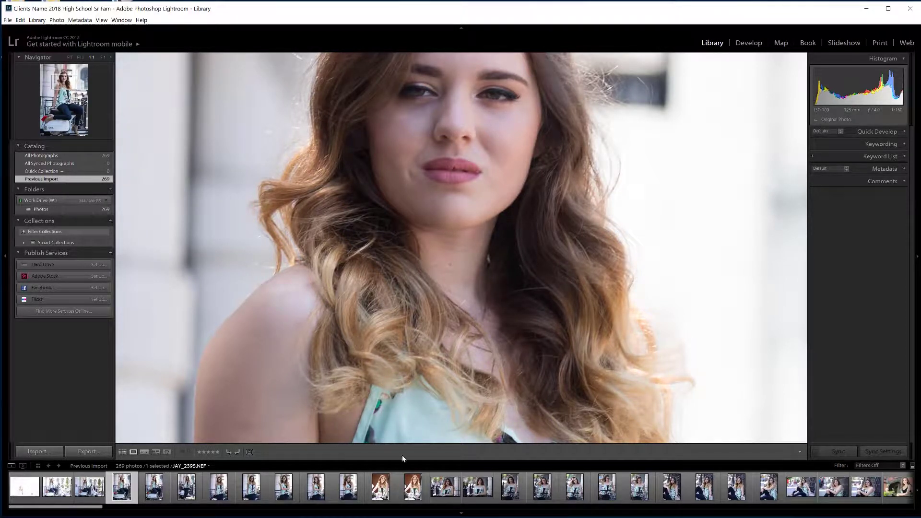
click(91, 495)
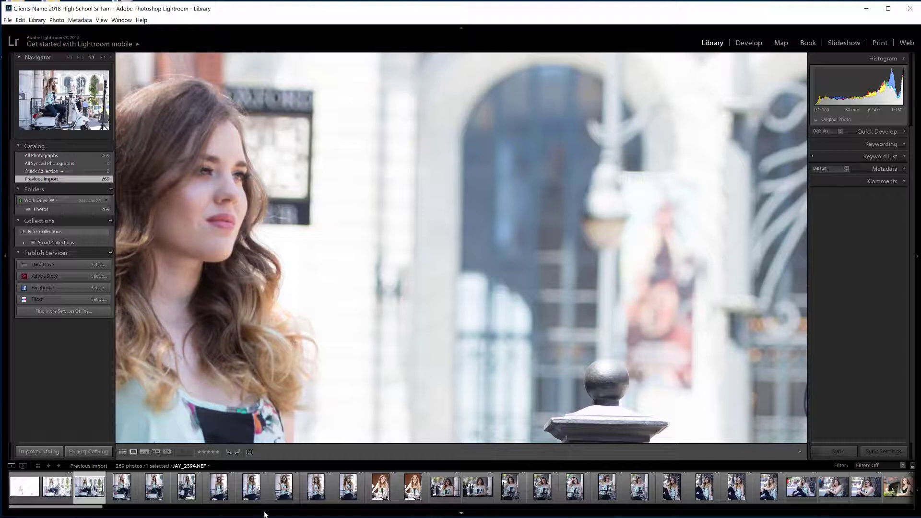
key(ctrl+shift+Escape)
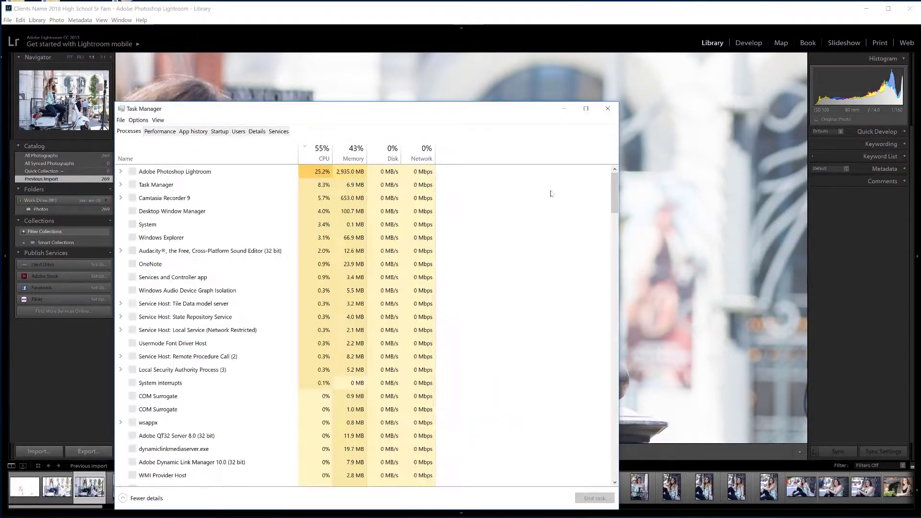
drag(451, 108, 751, 52)
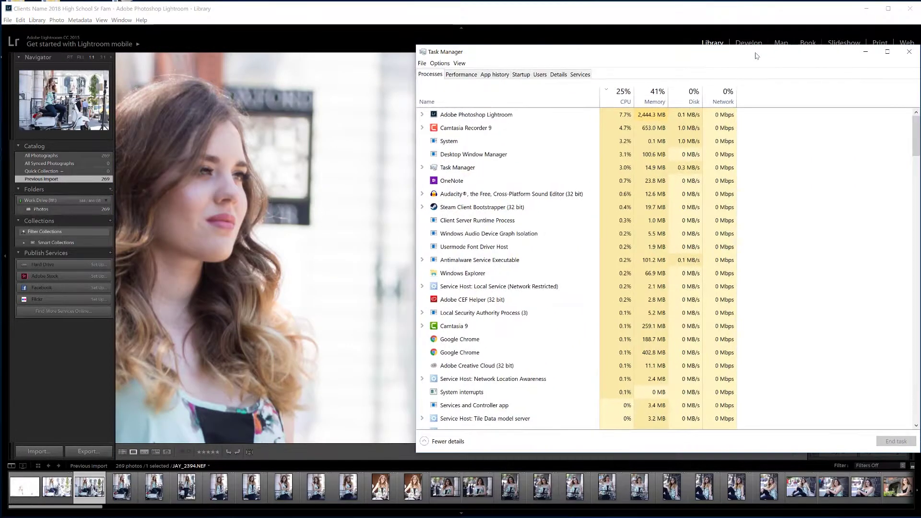
Step: Show Task Manager's CPU graphs while selecting JAY_2400, moving Task Manager aside
click(458, 74)
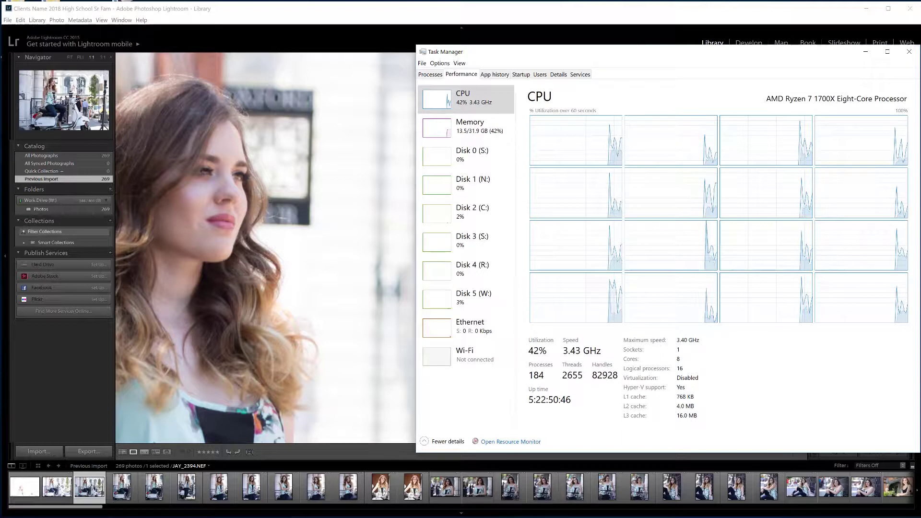
click(369, 19)
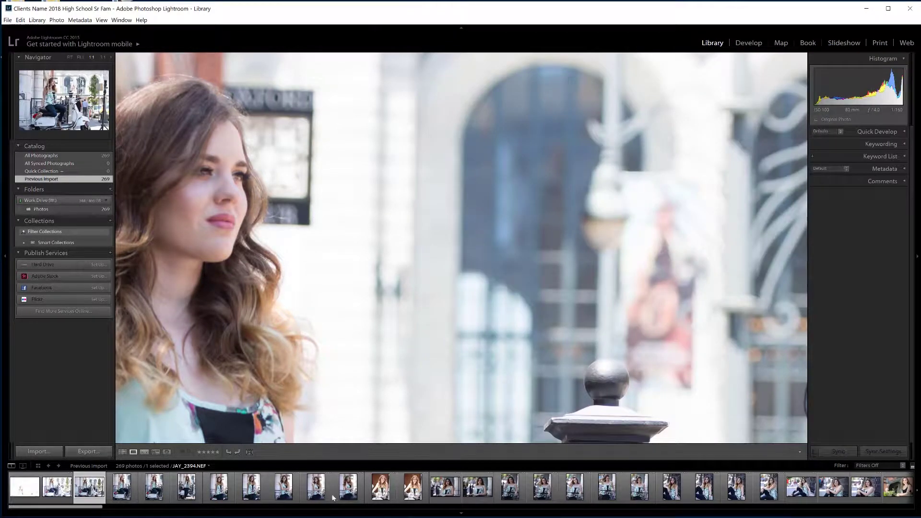
click(283, 487)
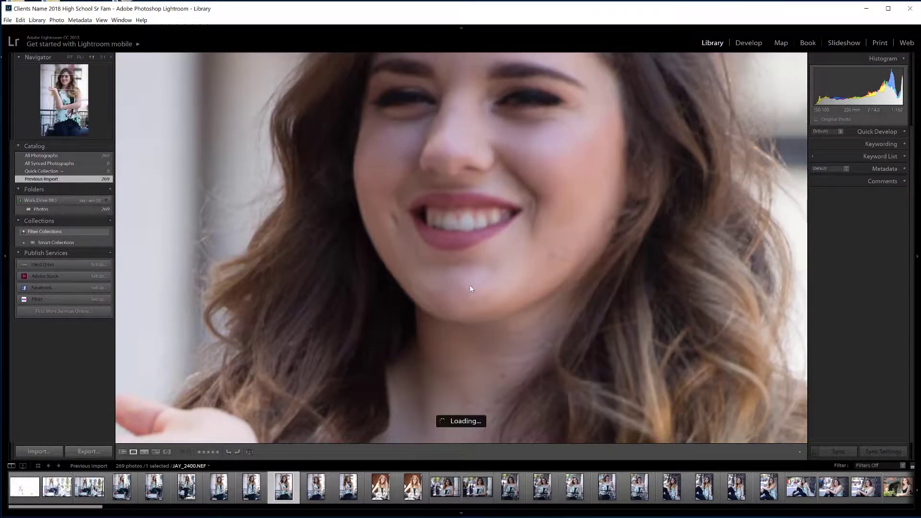
key(alt+Tab)
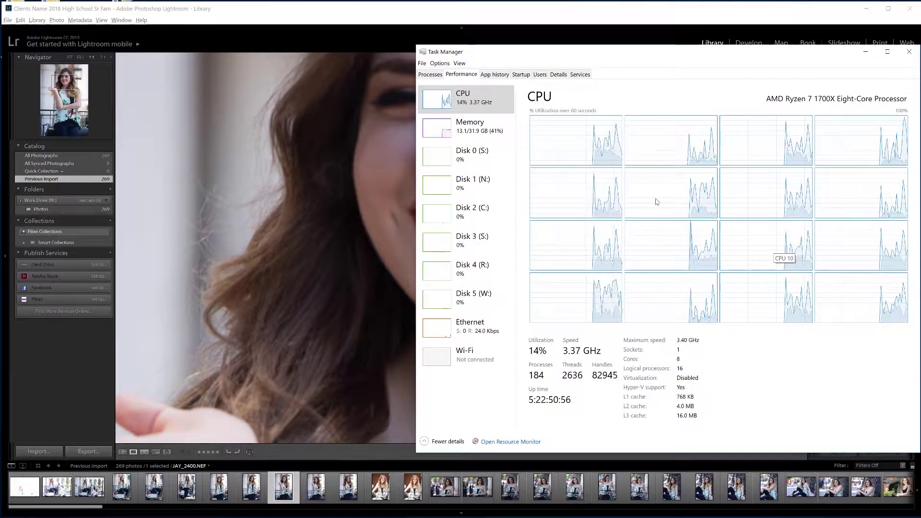
drag(585, 56, 787, 102)
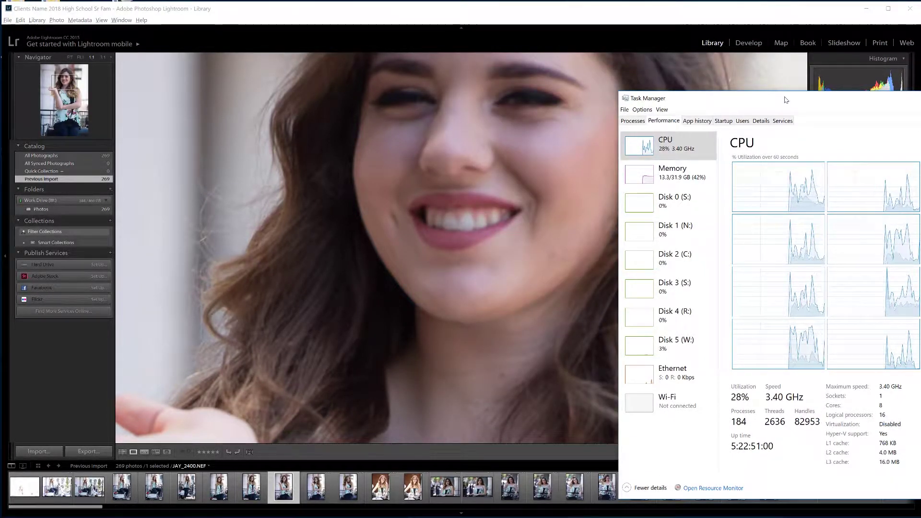
drag(780, 97, 764, 98)
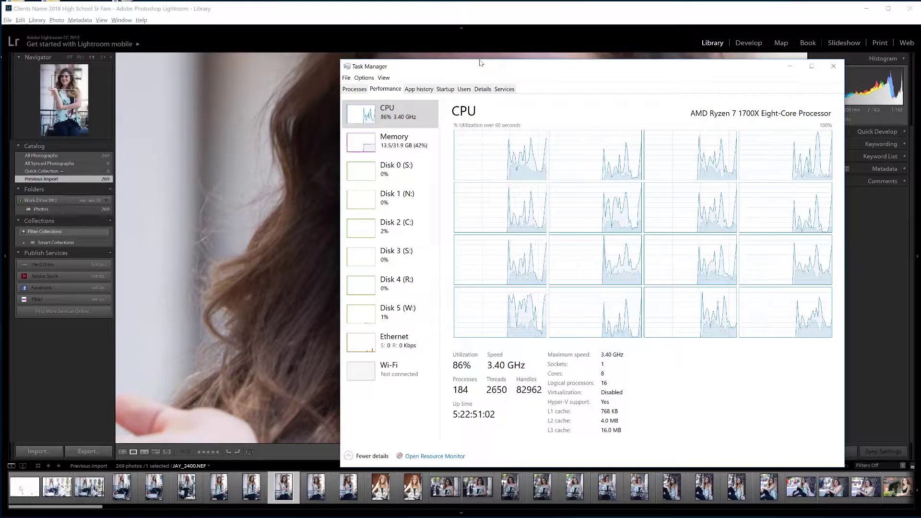
Step: Pan the JAY_2400 close-up, then return it to fit view
click(255, 137)
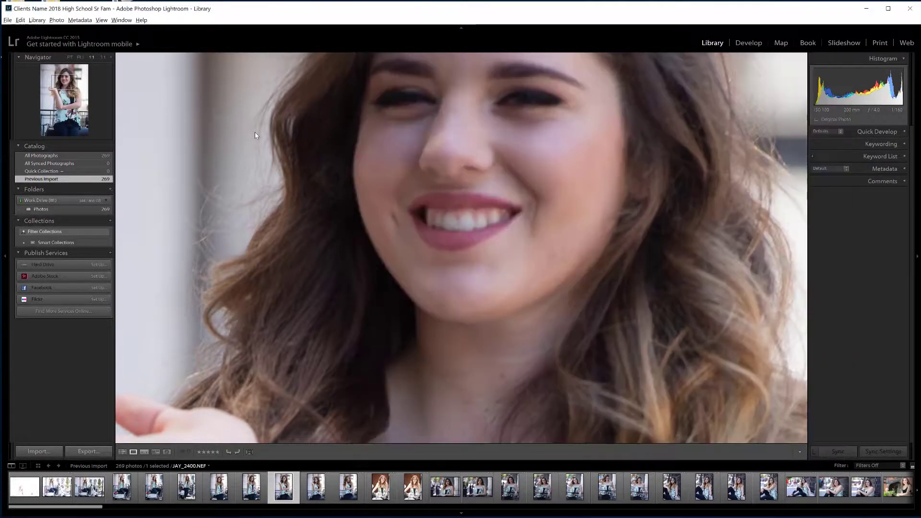
drag(475, 275, 446, 269)
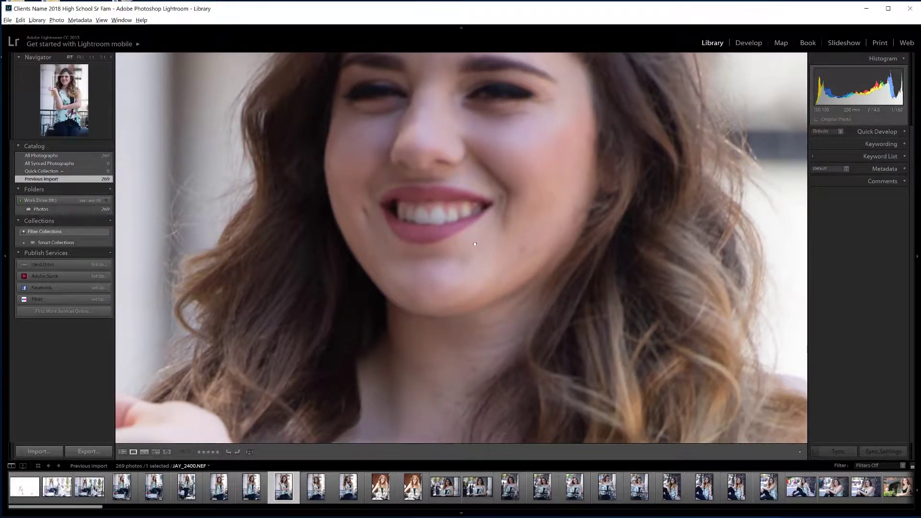
click(322, 188)
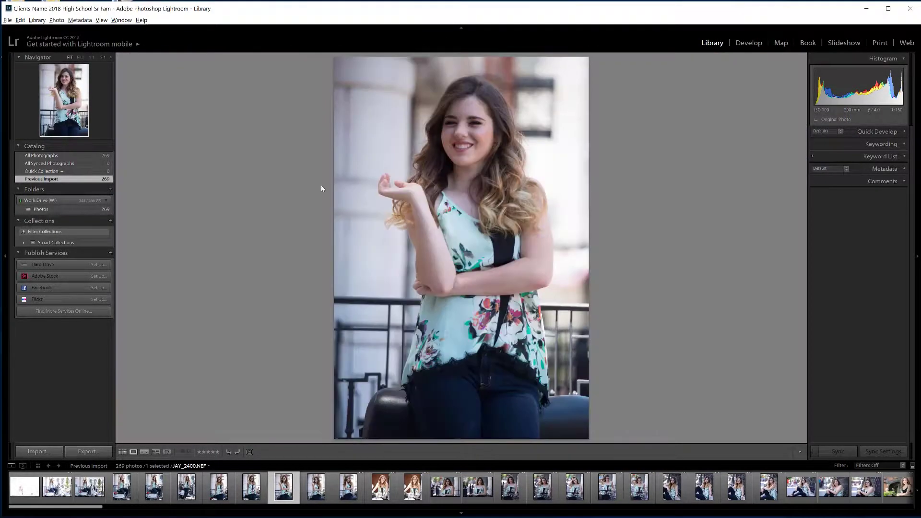
click(7, 20)
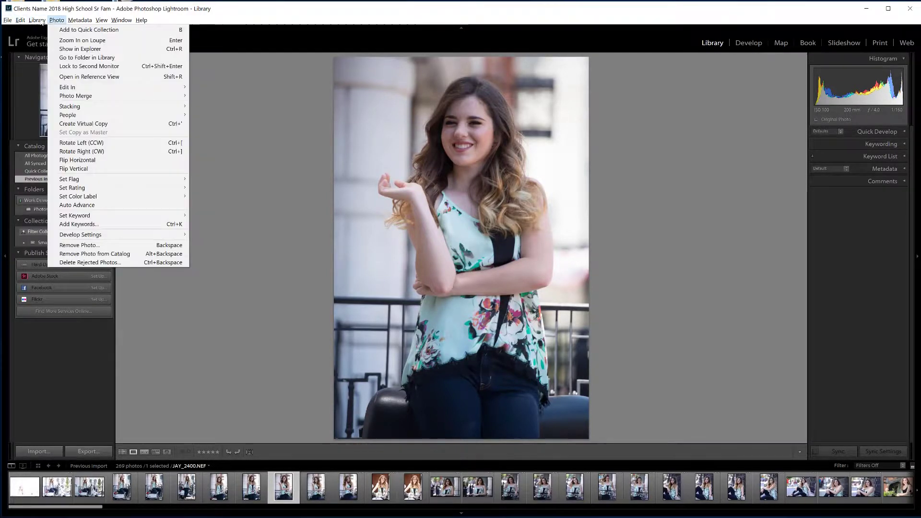
Step: Build full-size 1:1 previews for all 269 photos using Build All
mouse_move(39, 22)
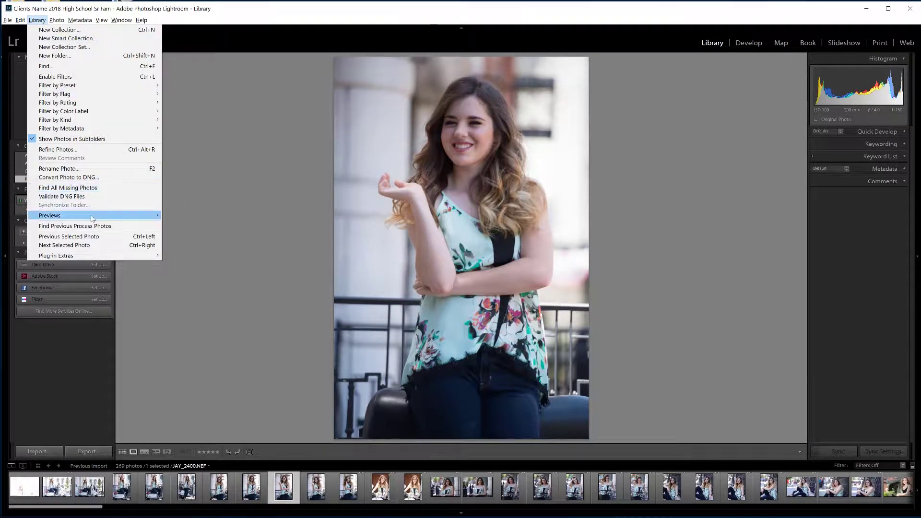
mouse_move(101, 219)
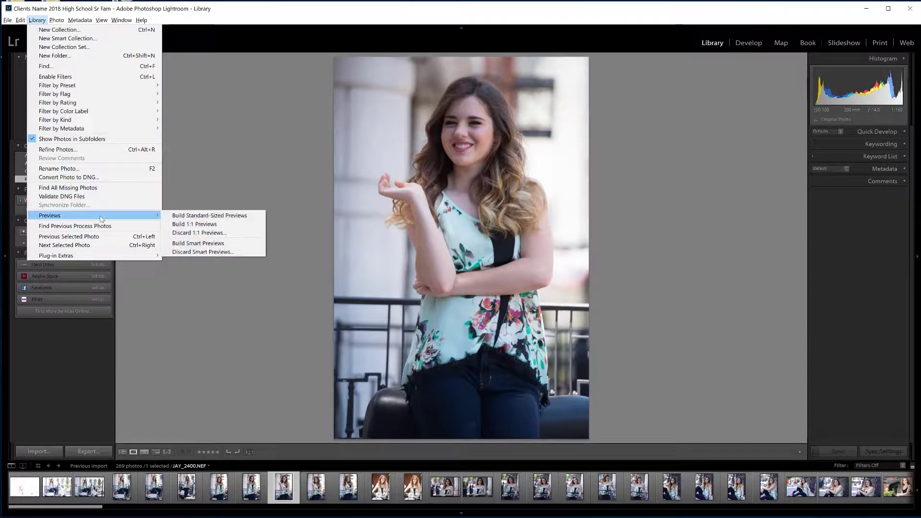
click(222, 224)
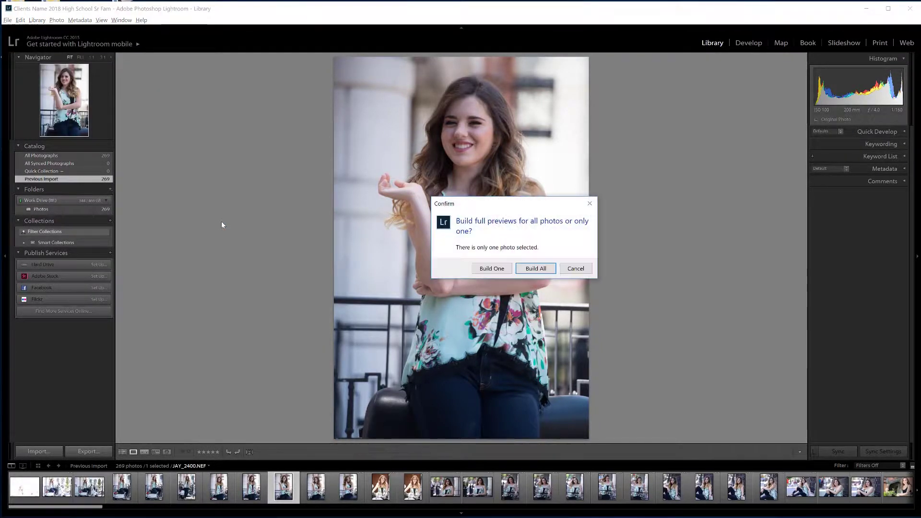
click(531, 266)
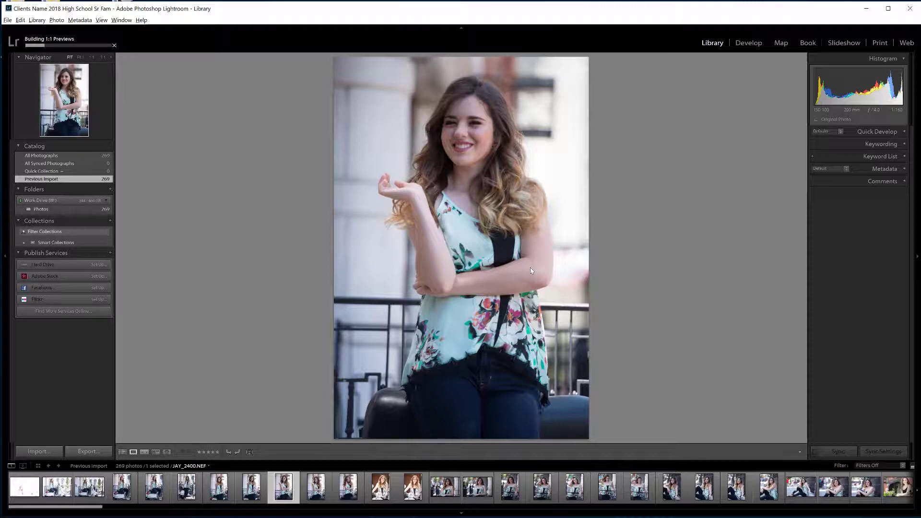
Step: Show the seated black-dress portrait from the filmstrip and bring up Task Manager with Ctrl+Shift+Esc
scroll(542, 487, down, 5)
click(546, 489)
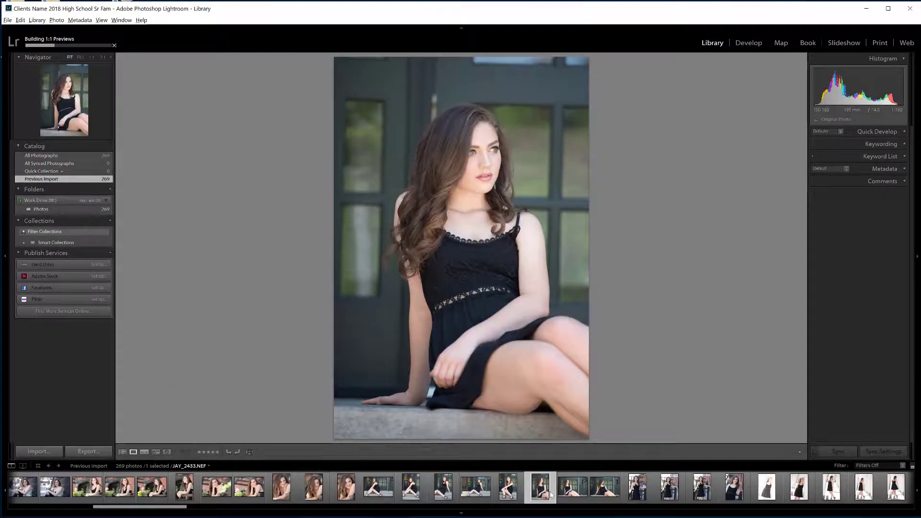
right_click(152, 491)
click(275, 167)
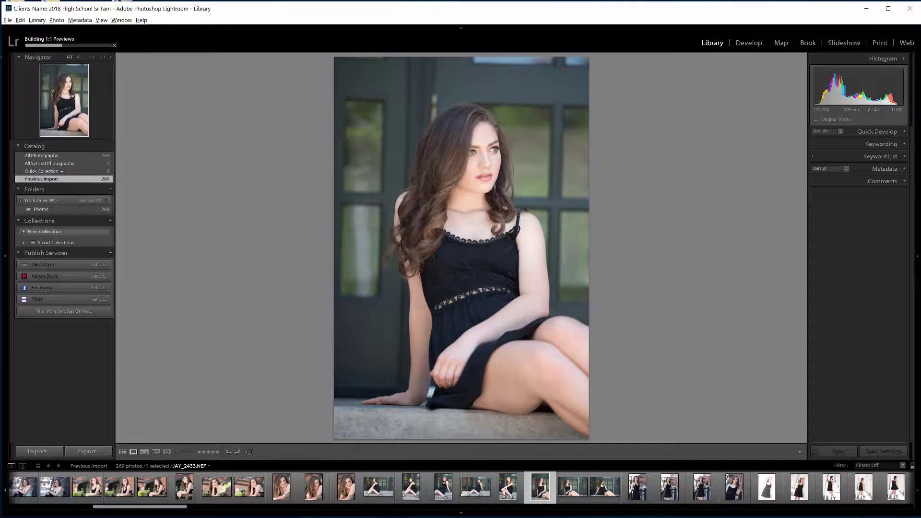
key(ctrl+shift+Escape)
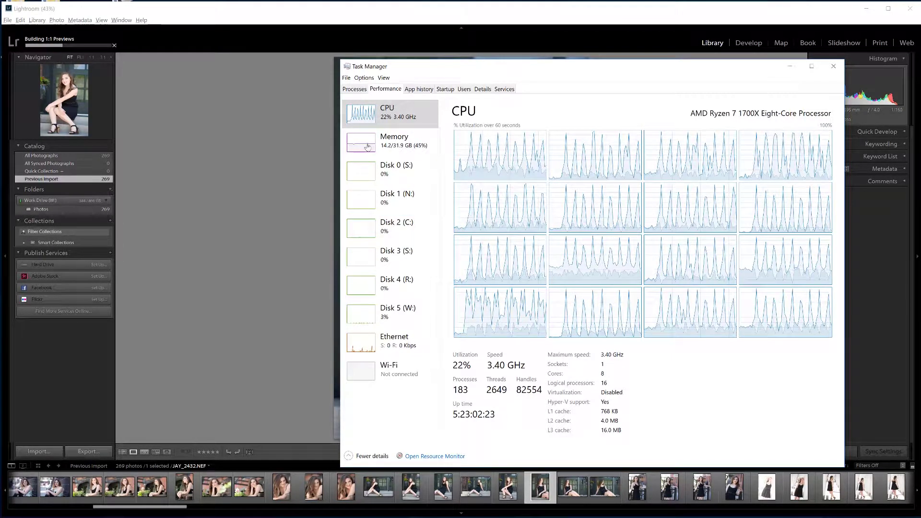
Step: Compare Disk 5 (W:) activity against the per-core CPU graphs, then start a Windows search
click(364, 315)
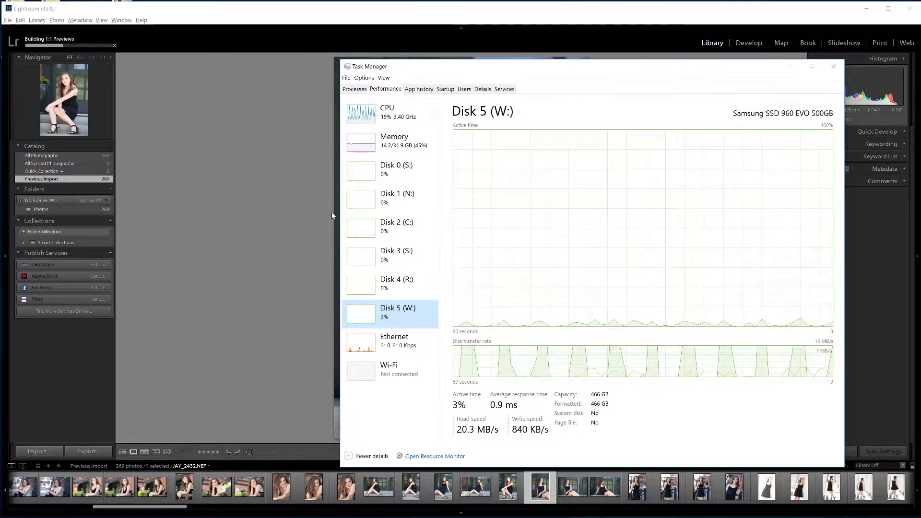
click(353, 120)
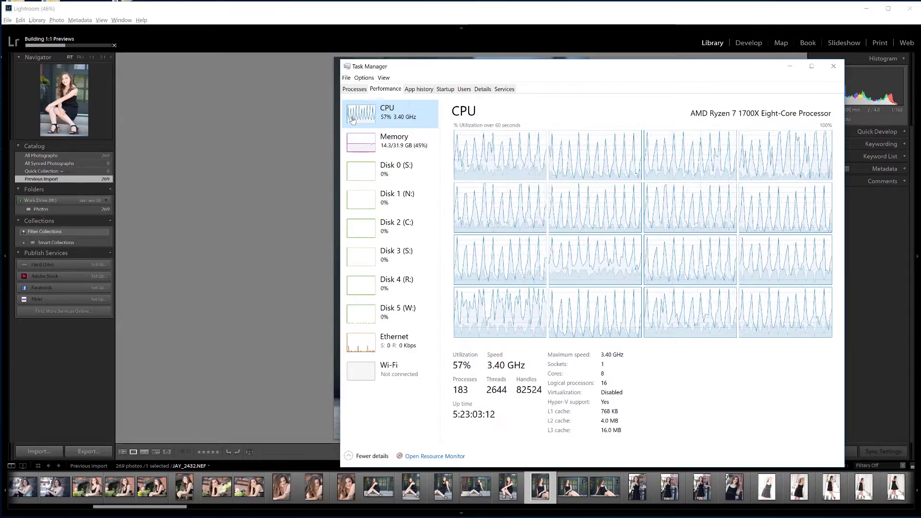
click(389, 312)
click(365, 120)
key(super)
Step: Launch HWMonitor and zoom the previous photo to full size on her face
text(hwmonitor)
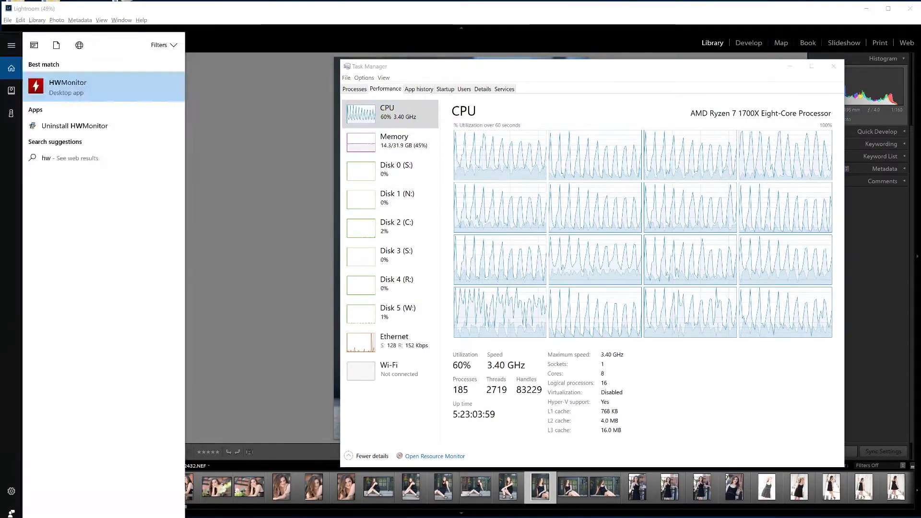
key(Return)
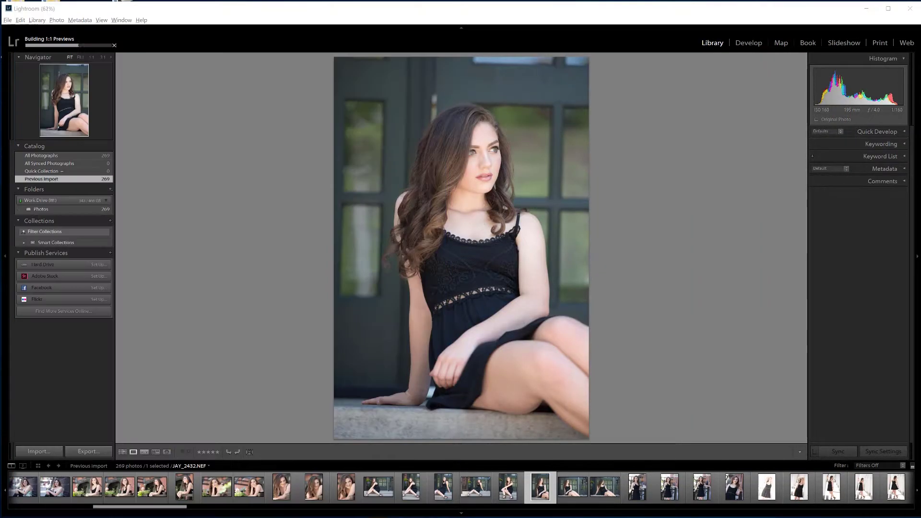
key(Left)
click(533, 133)
Step: Return to the seated black-dress portrait, scroll through HWMonitor's sensor readings and close it
click(535, 492)
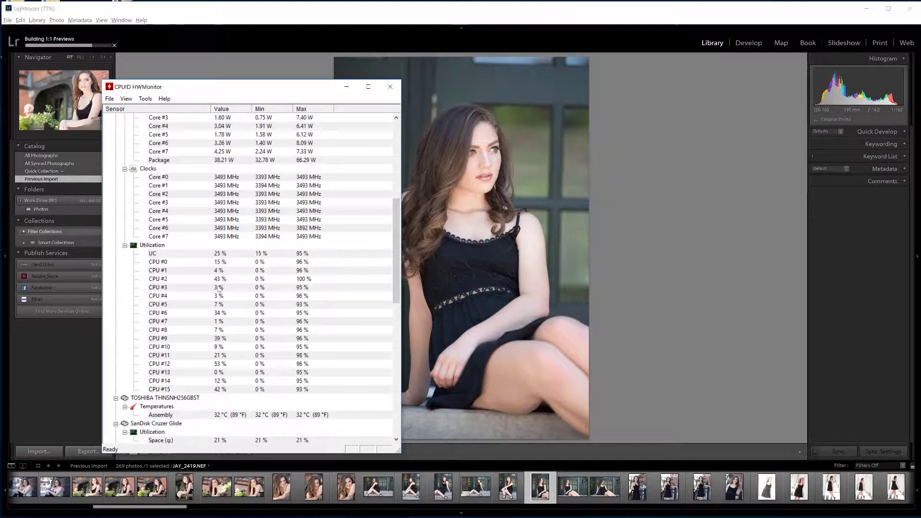
scroll(218, 288, down, 8)
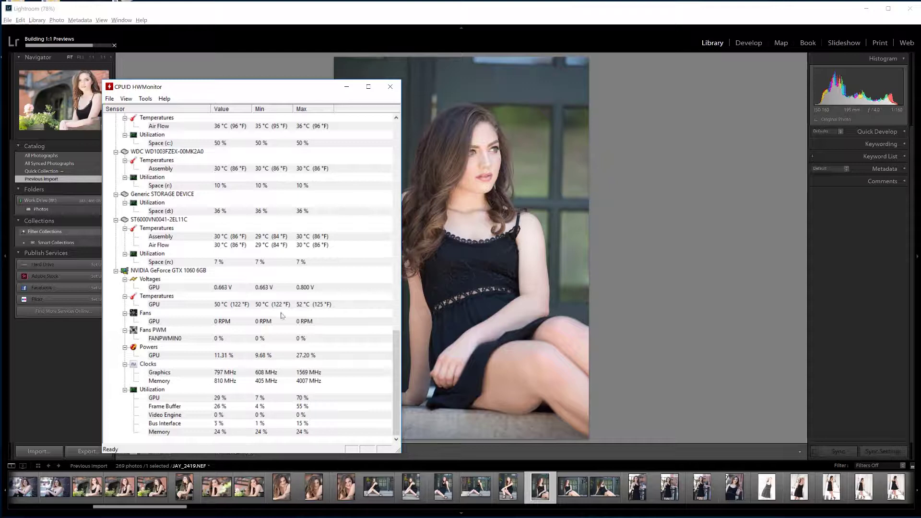
click(397, 87)
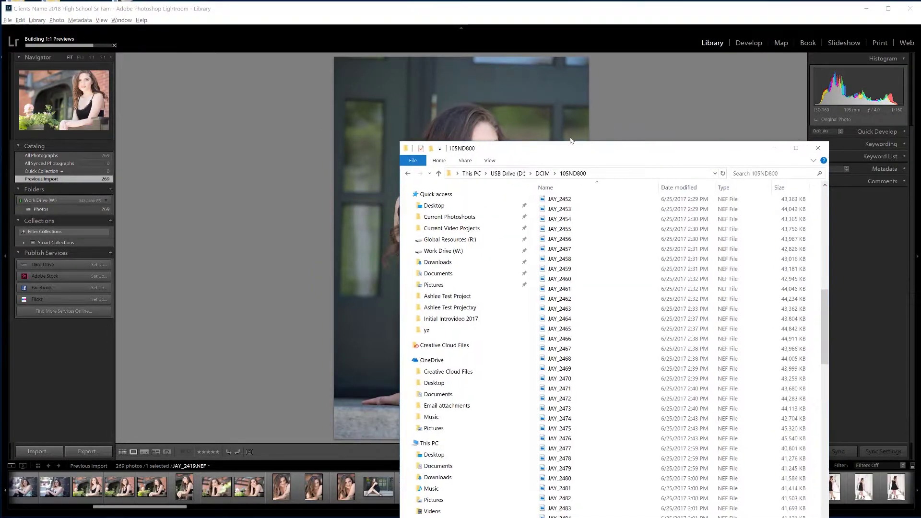
drag(570, 144, 353, 78)
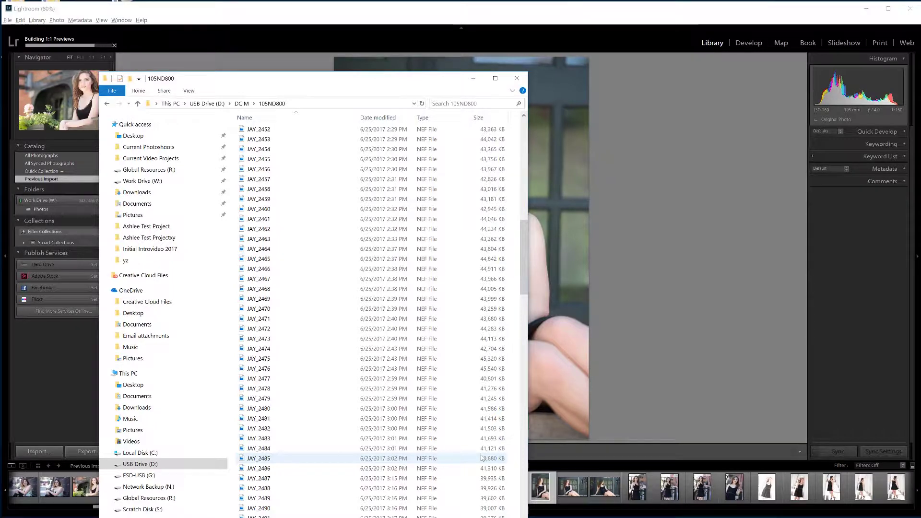
click(516, 78)
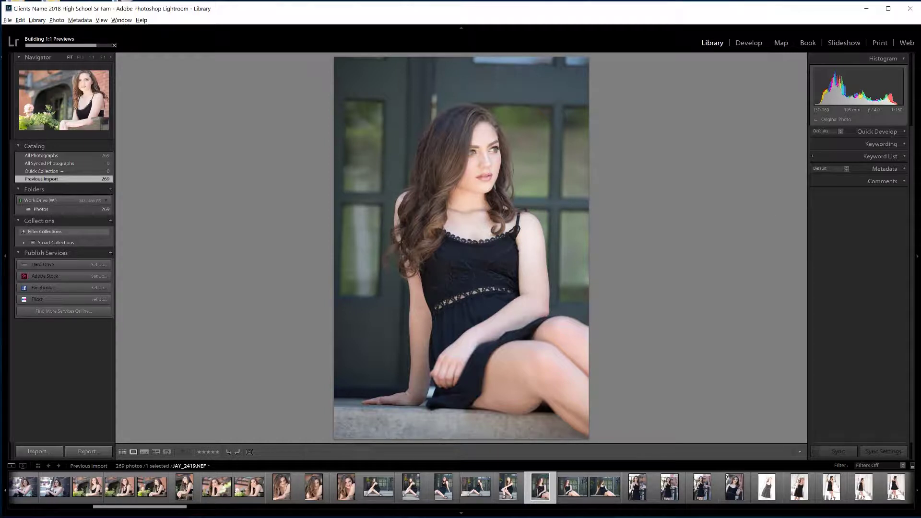
Step: Reopen Task Manager with Ctrl+Shift+Esc to watch CPU load during the preview build
key(ctrl+shift+Escape)
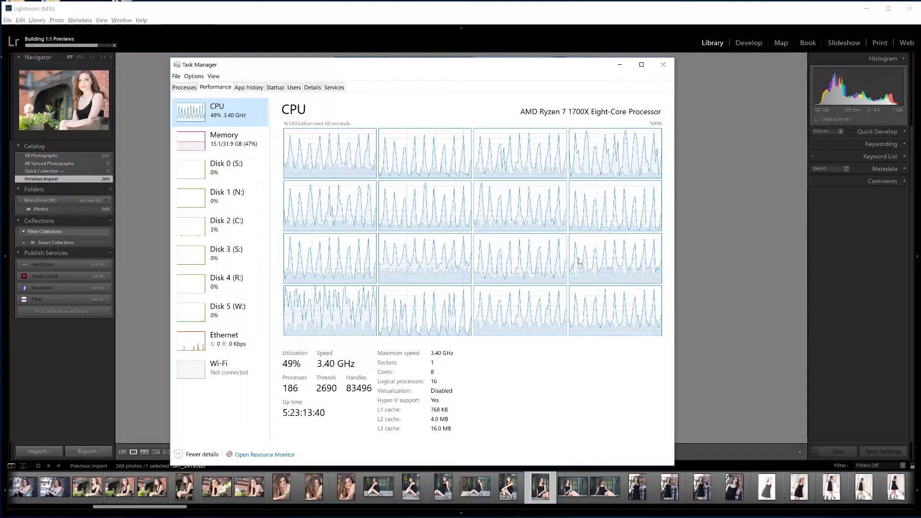
Step: Check Disk 5 (W:) read/write and per-core CPU graphs, then close Task Manager
click(223, 309)
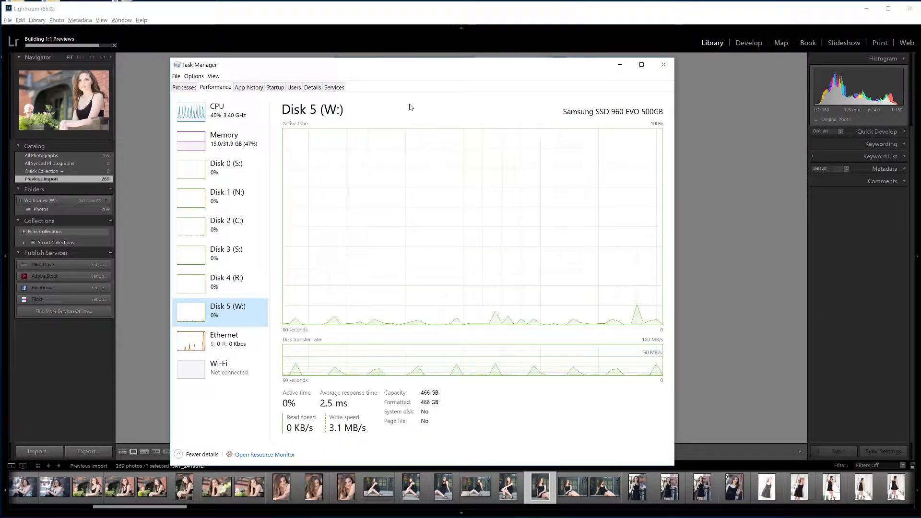
click(258, 122)
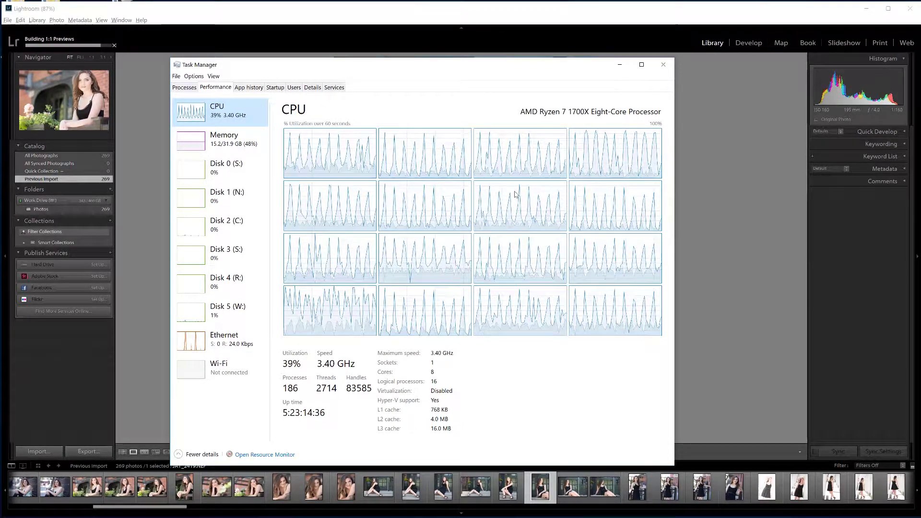
click(664, 65)
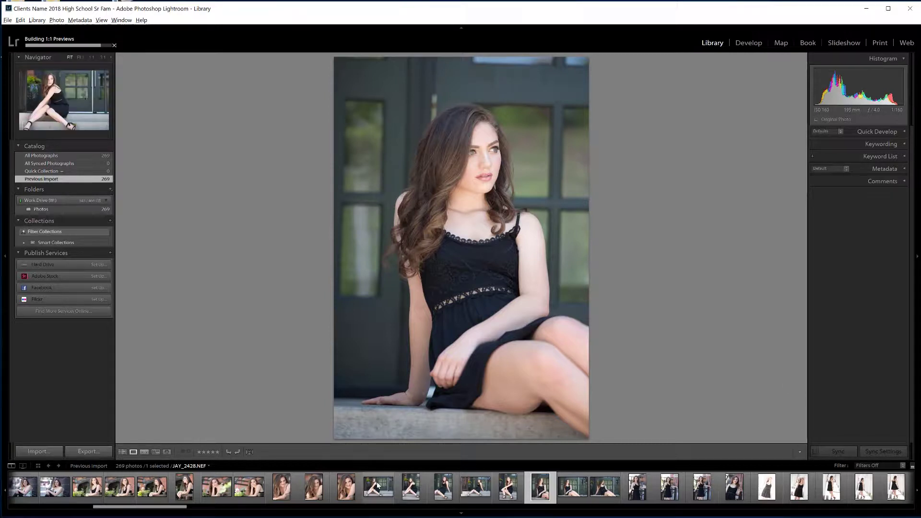
Step: Step from the seated-on-steps photo through the next few shots to JAY_2435
click(378, 486)
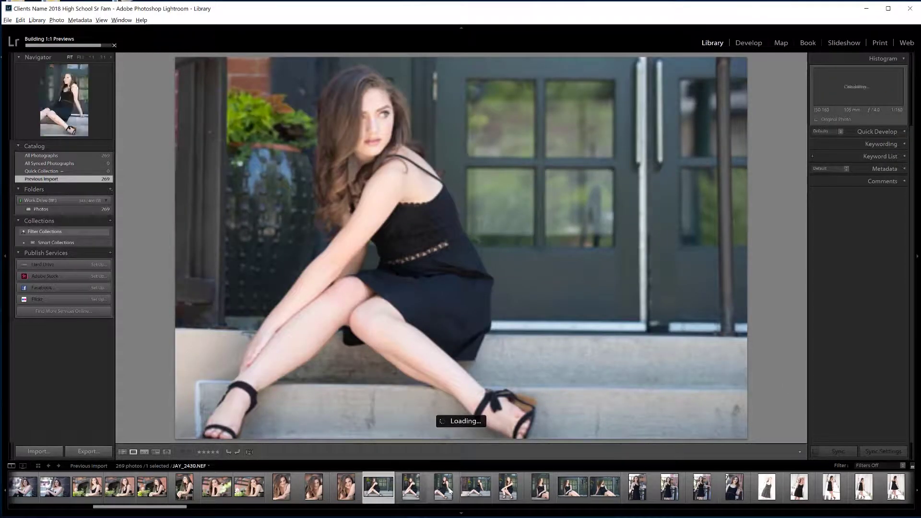
key(Right)
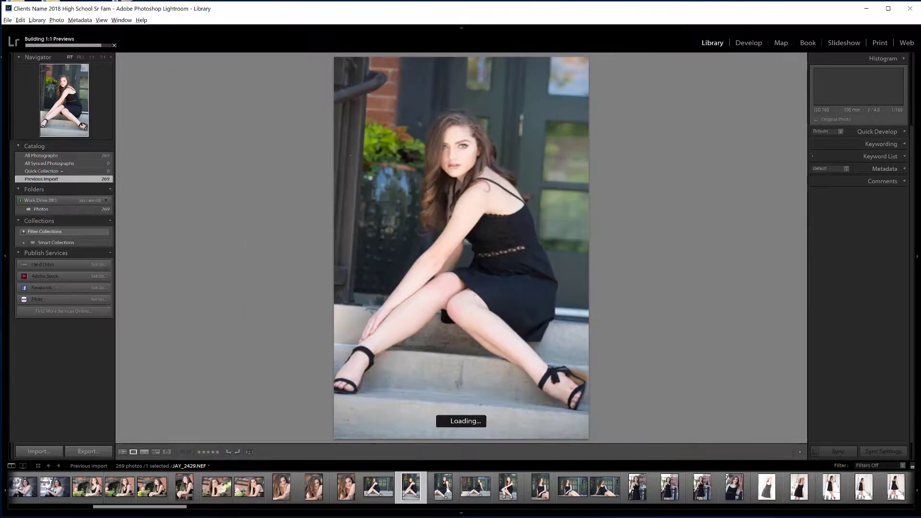
key(Right)
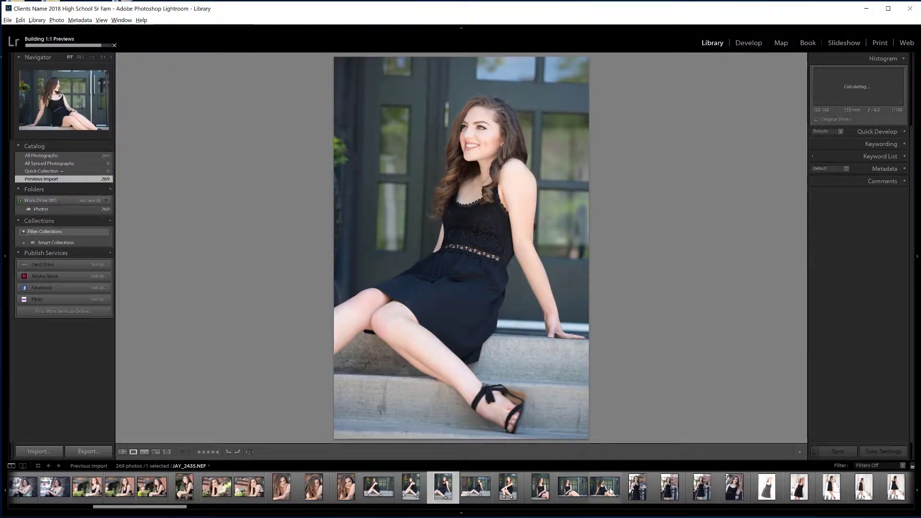
click(614, 487)
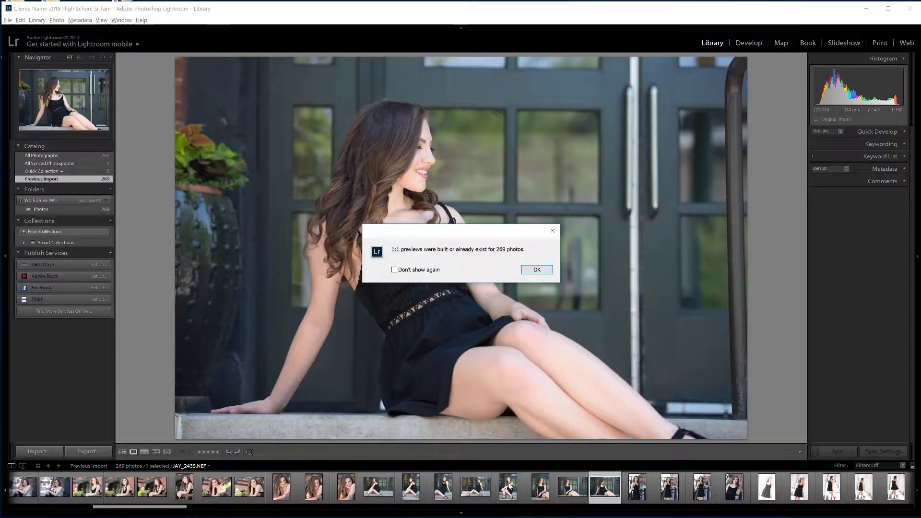
Step: Dismiss the previews-finished message, select all 269 photos in Grid, and reject them
key(Return)
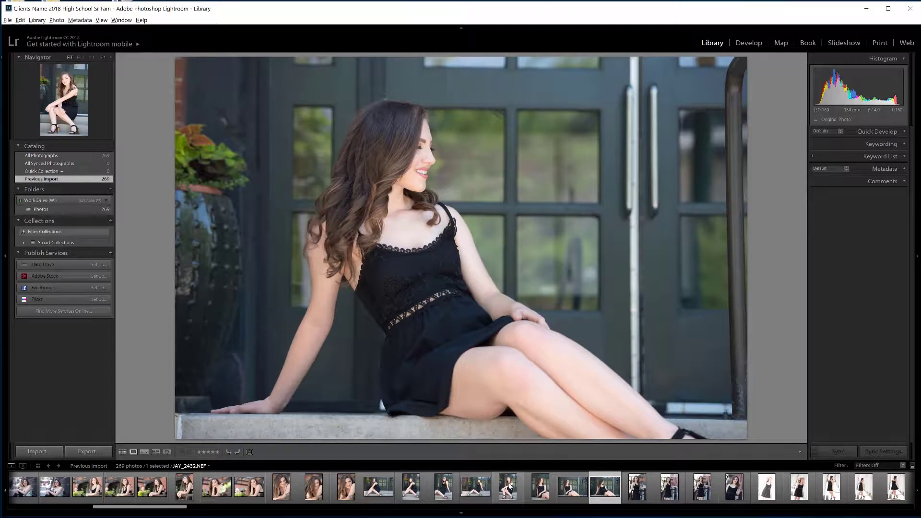
drag(170, 507, 86, 507)
click(24, 490)
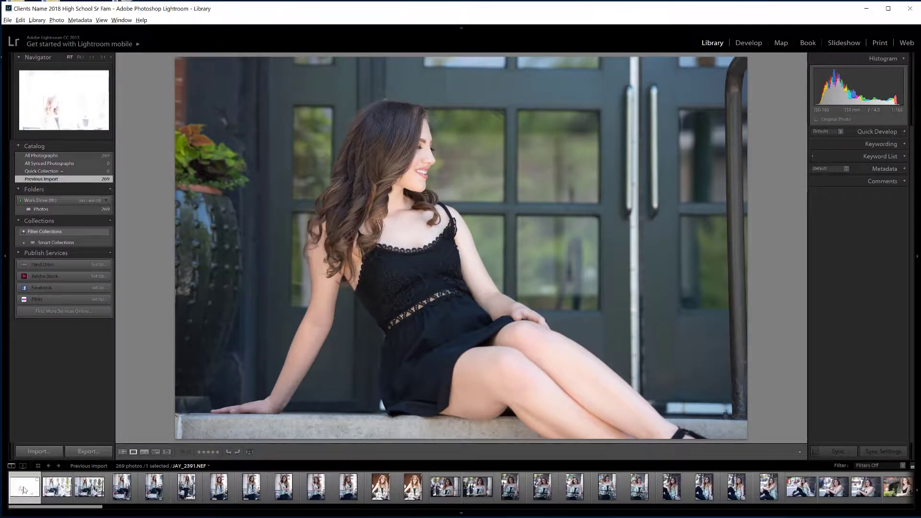
drag(88, 508, 902, 502)
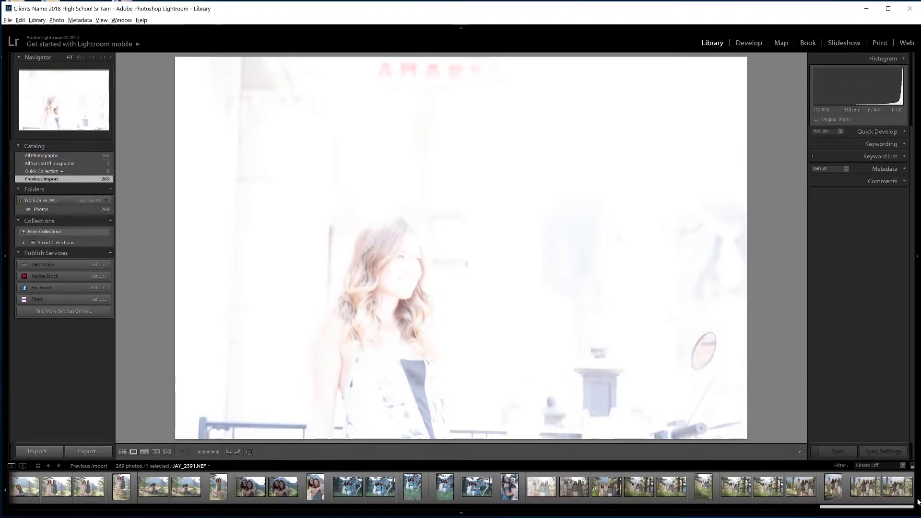
shift+click(895, 492)
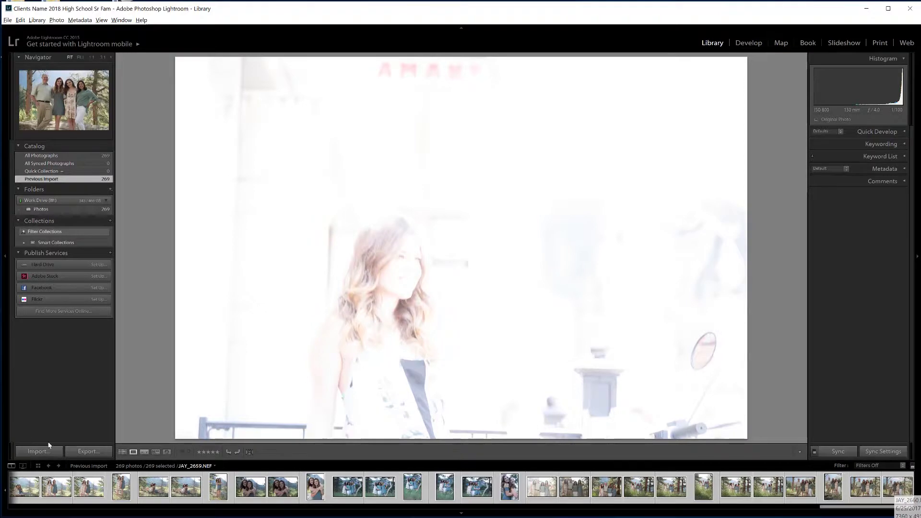
click(122, 451)
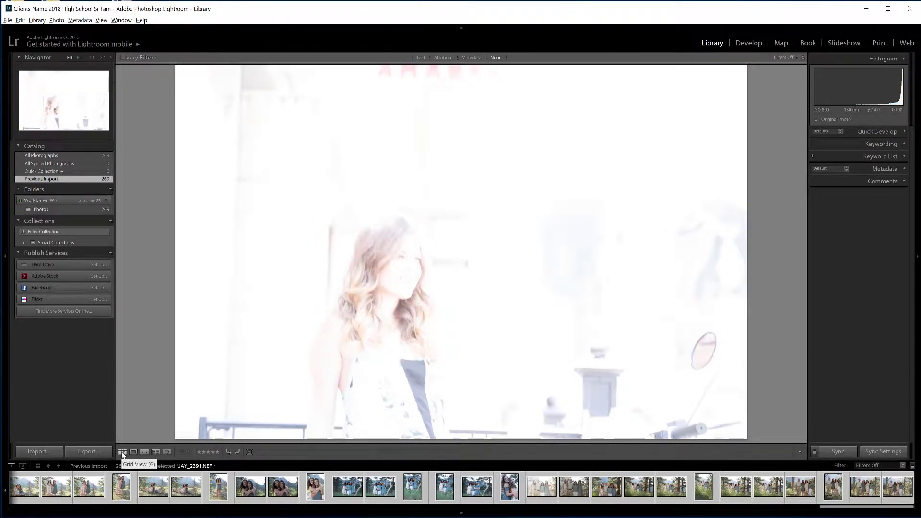
key(x)
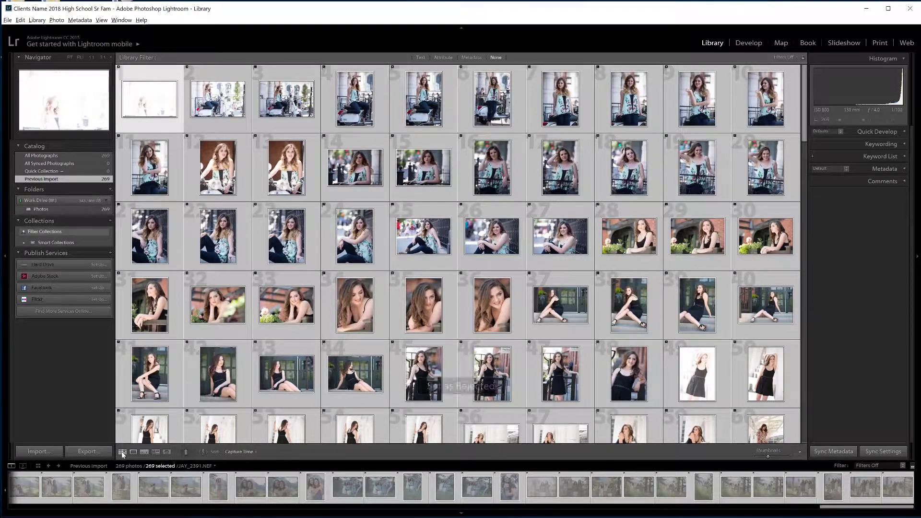
Step: Switch to Loupe on a single photo and open JAY_2642, the two girls hugging
ctrl+click(886, 487)
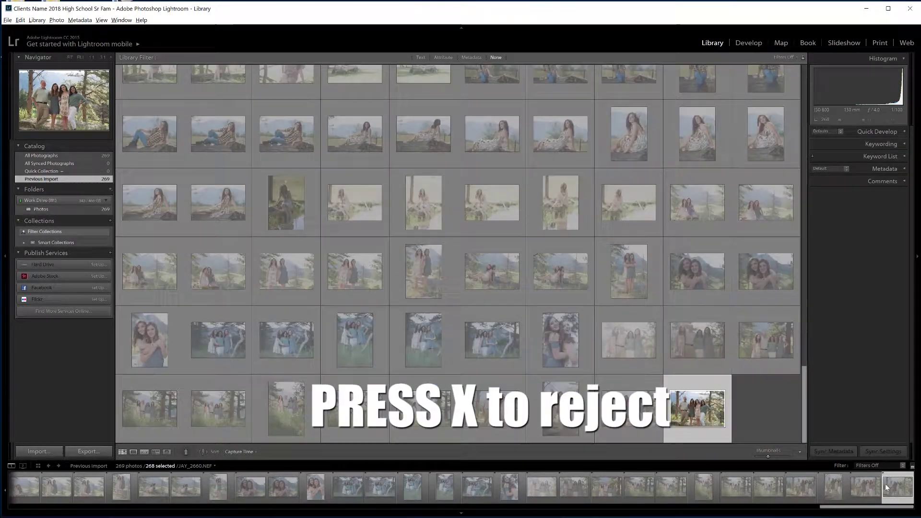
key(e)
key(ctrl+d)
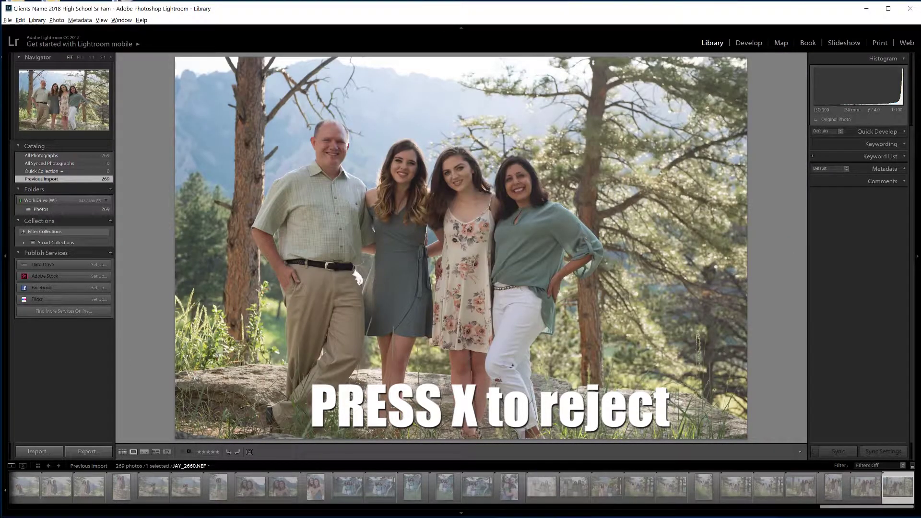
click(311, 490)
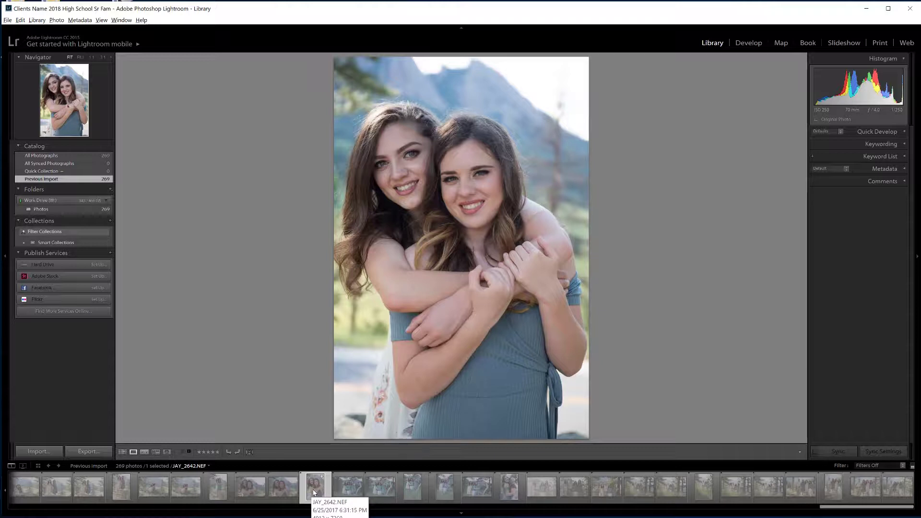
key(u)
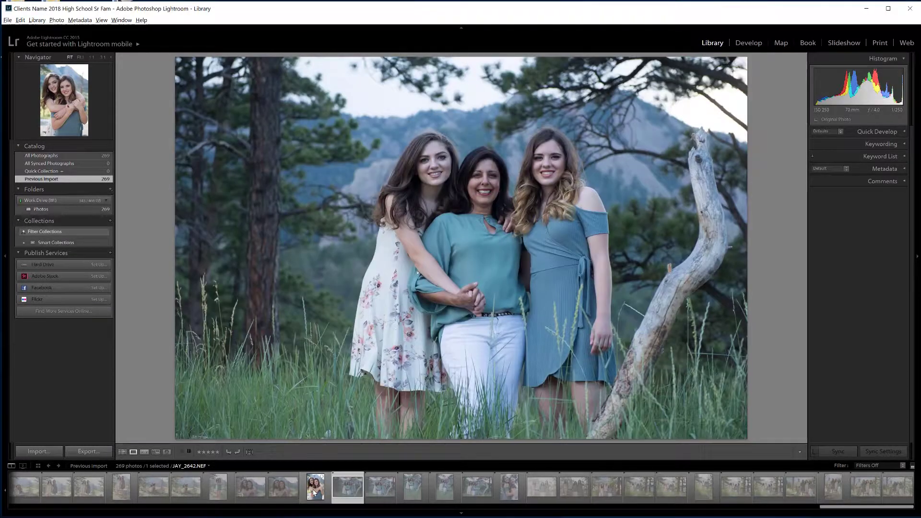
Step: Clear reject flags on the consecutive run of photos from JAY_2644 forward to JAY_2659
key(u)
key(u)
key(u)
key(Right)
key(Right)
key(Right)
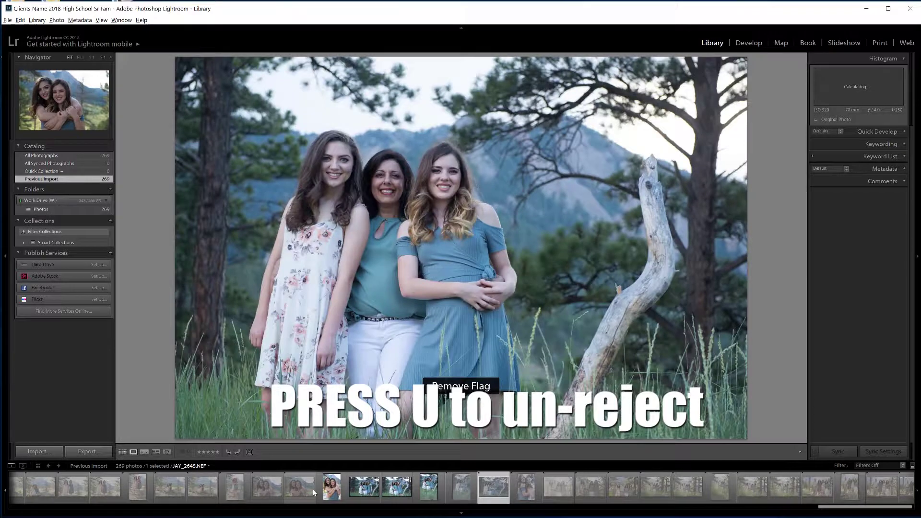
key(u)
key(u)
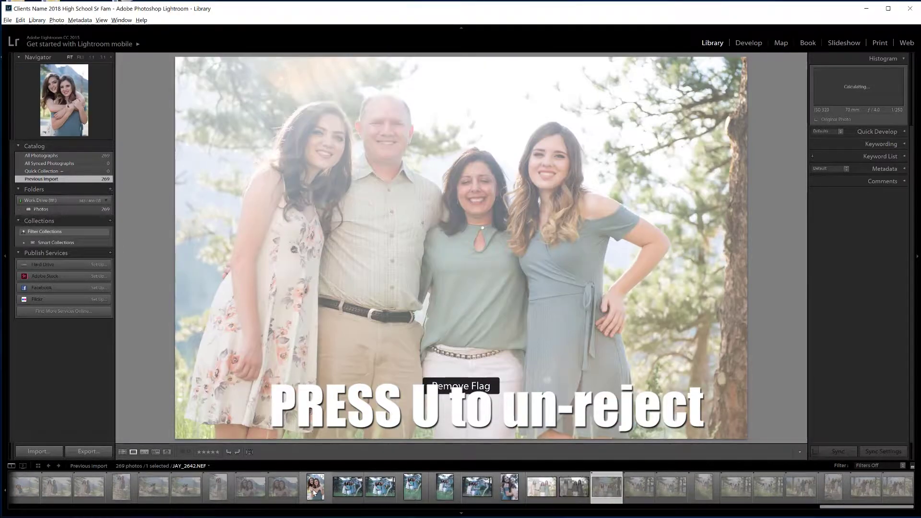
key(Right)
key(Right)
key(u)
key(Right)
key(u)
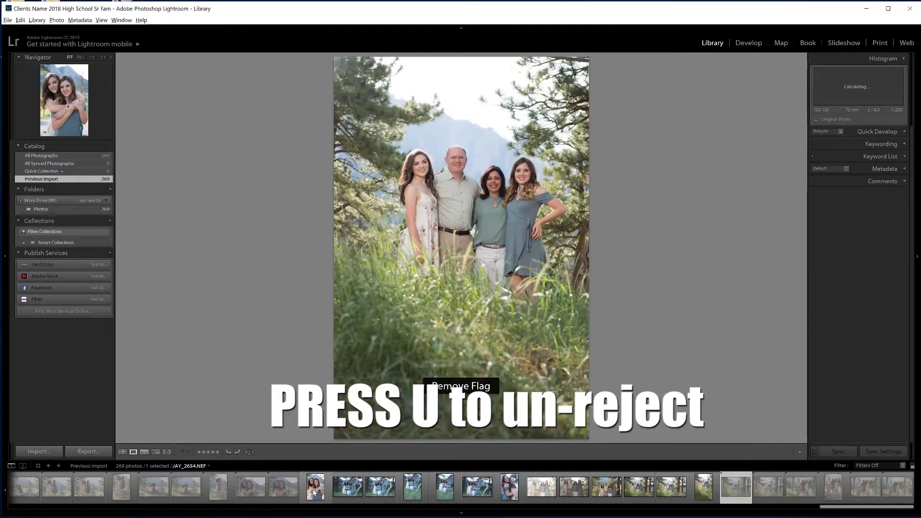
key(Right)
key(u)
key(Right)
key(u)
key(Right)
key(u)
key(Right)
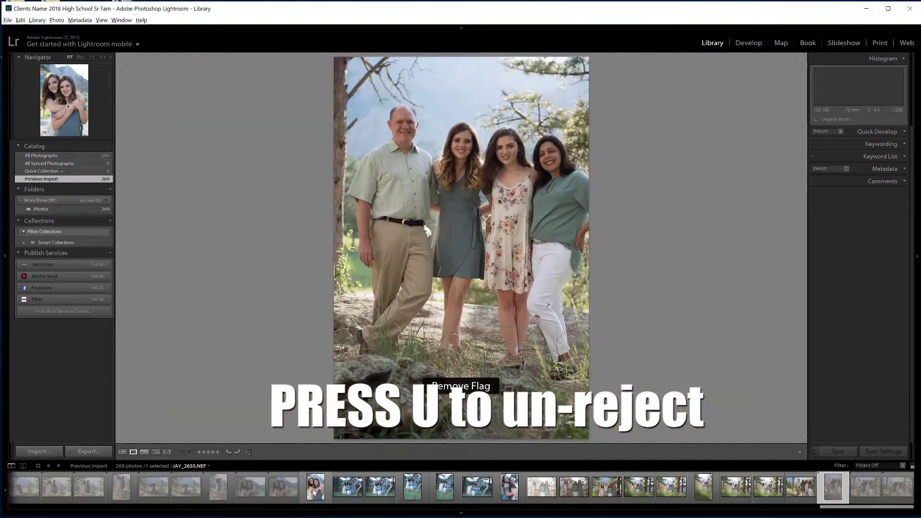
key(u)
key(Right)
key(u)
key(Right)
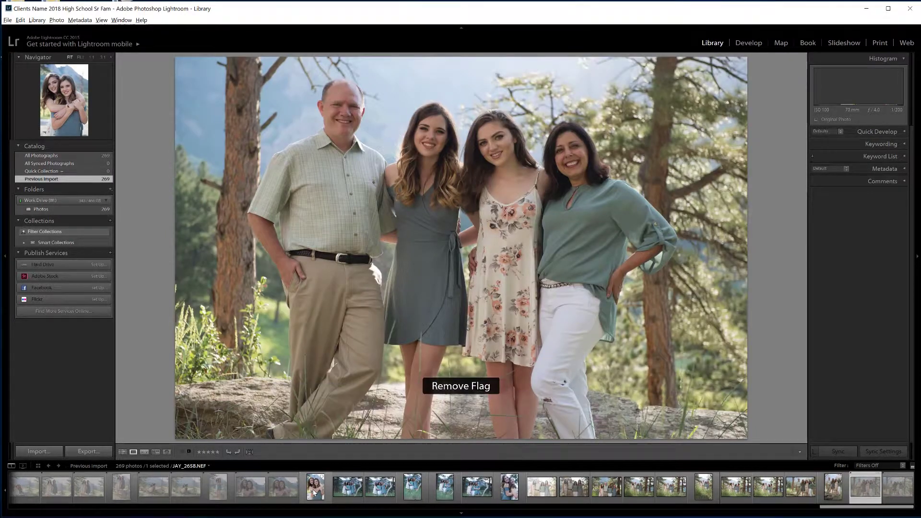
key(u)
key(Right)
key(u)
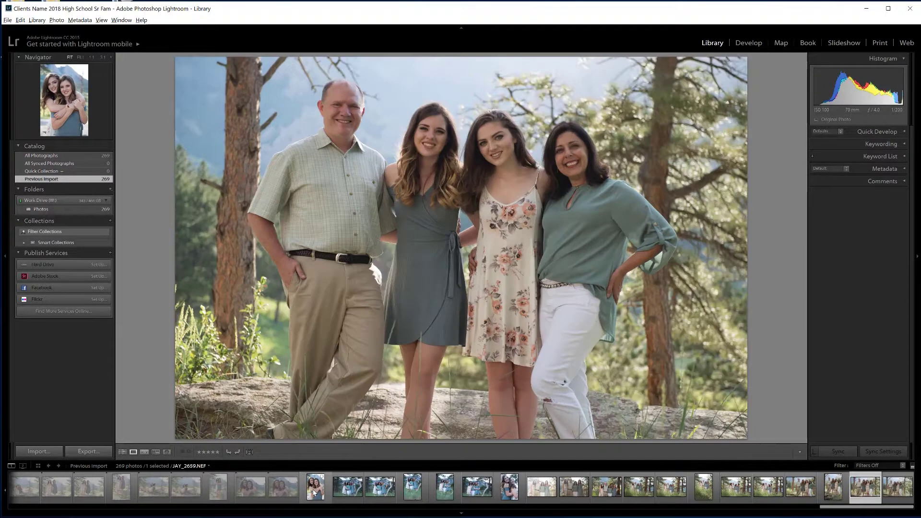
Step: Jump back to JAY_2641 and un-reject a few nearby photos around JAY_2637 and JAY_2634
click(285, 486)
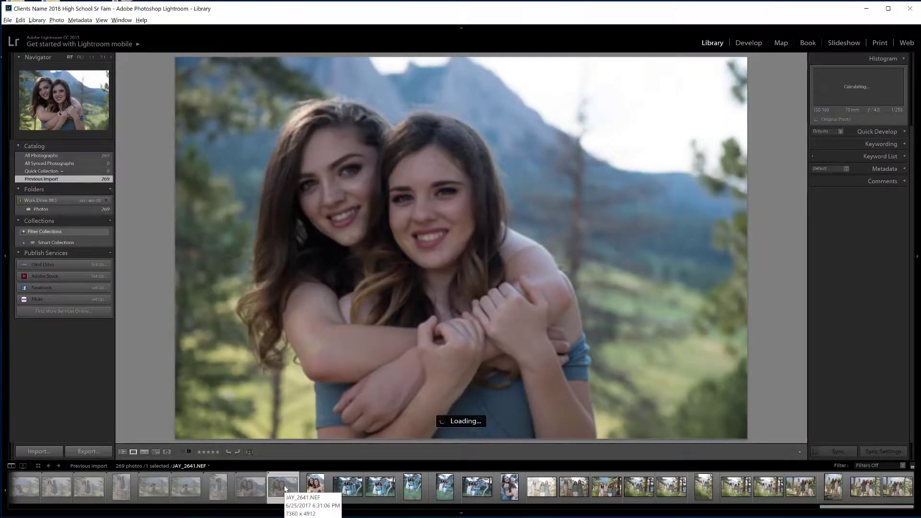
key(Right)
key(Left)
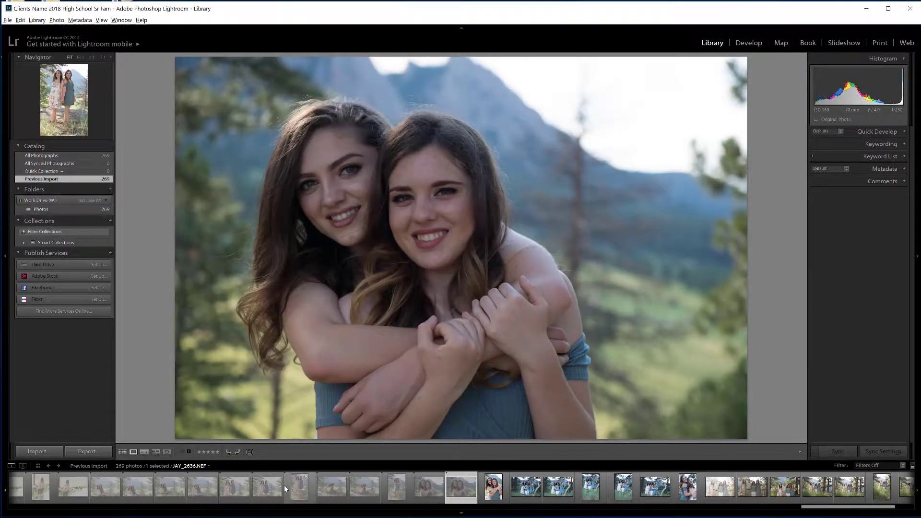
key(u)
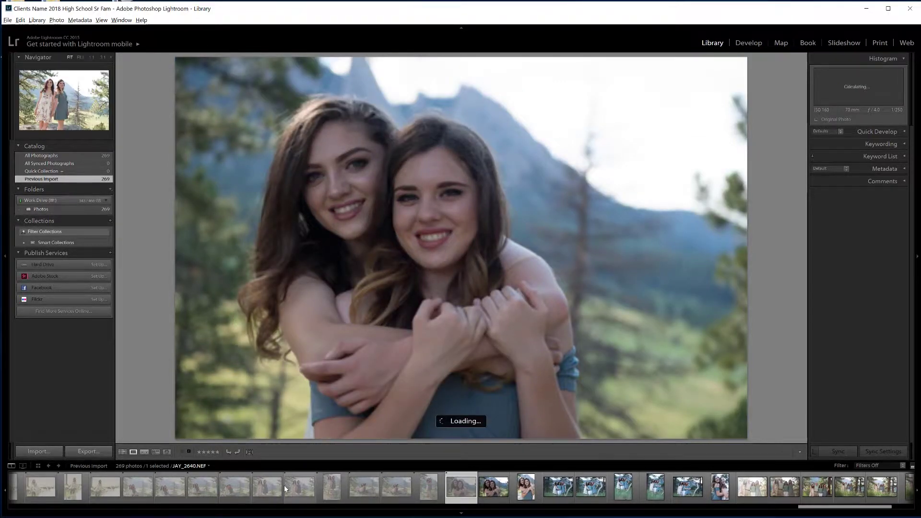
key(Left)
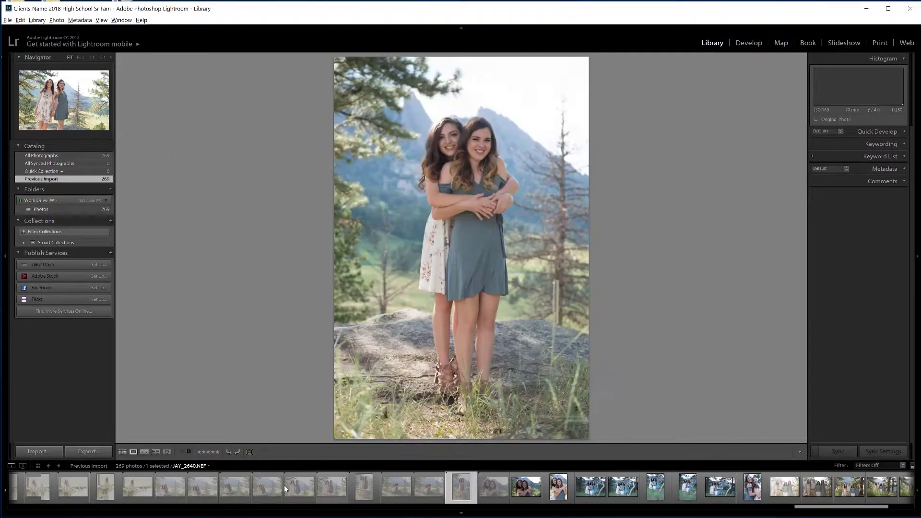
key(Left)
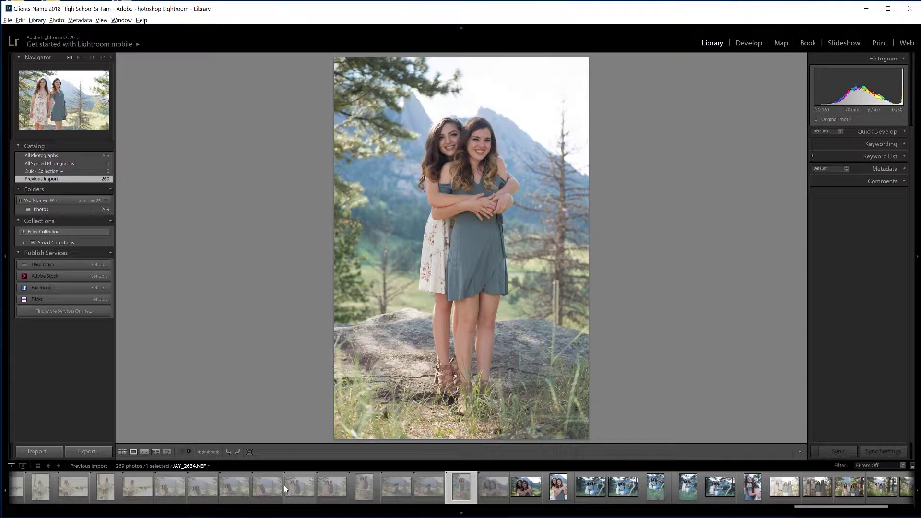
key(u)
key(Right)
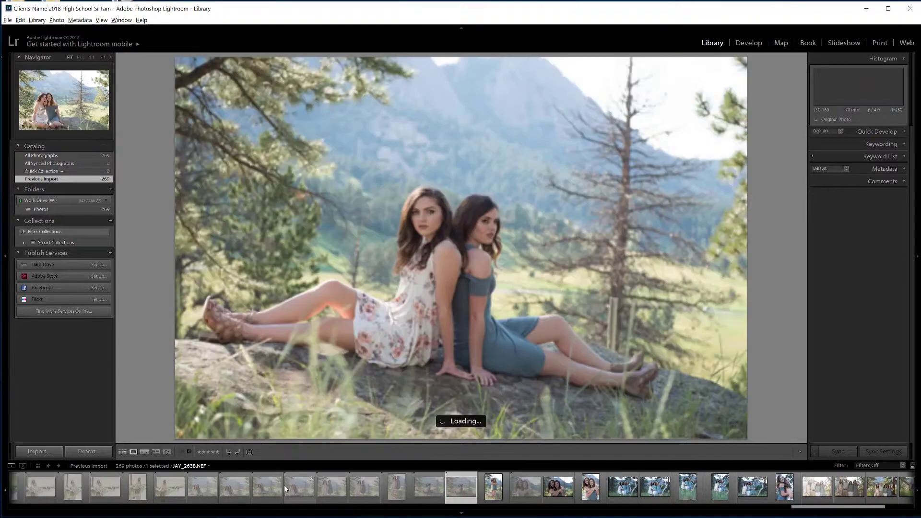
key(Left)
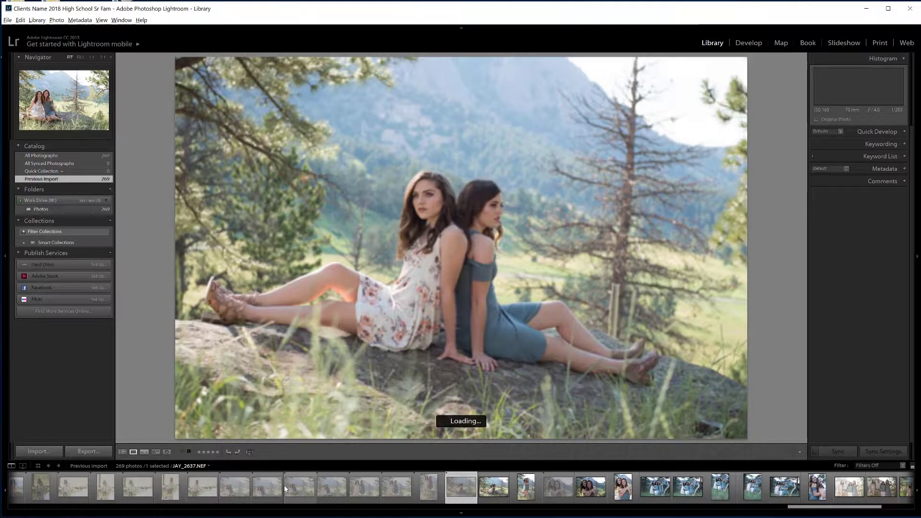
key(Left)
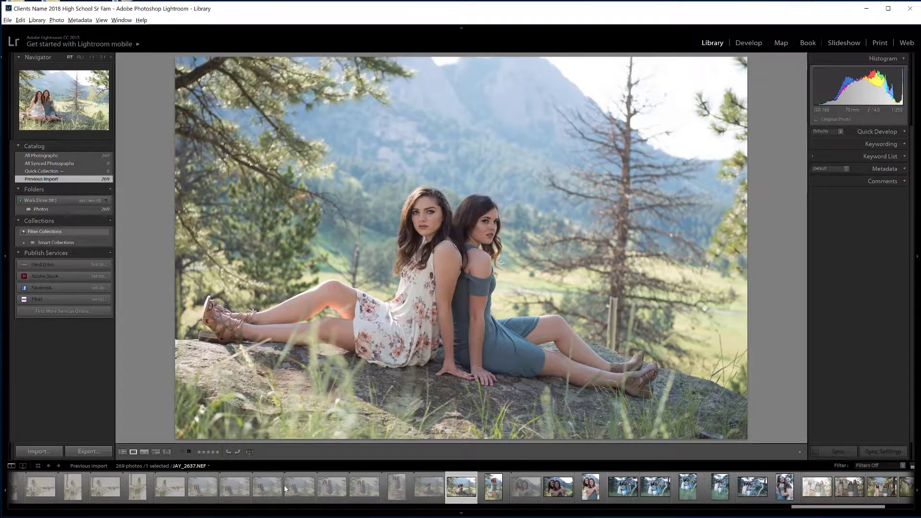
key(Left)
key(Left)
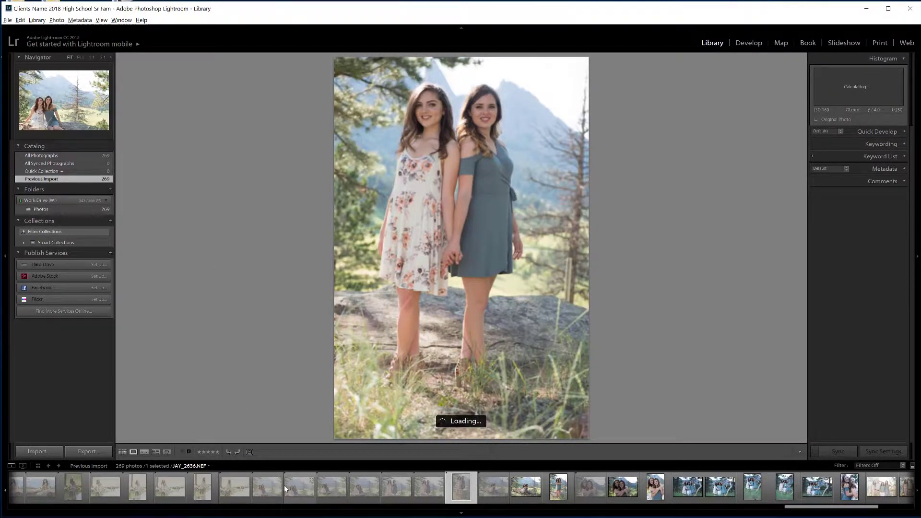
key(u)
key(Right)
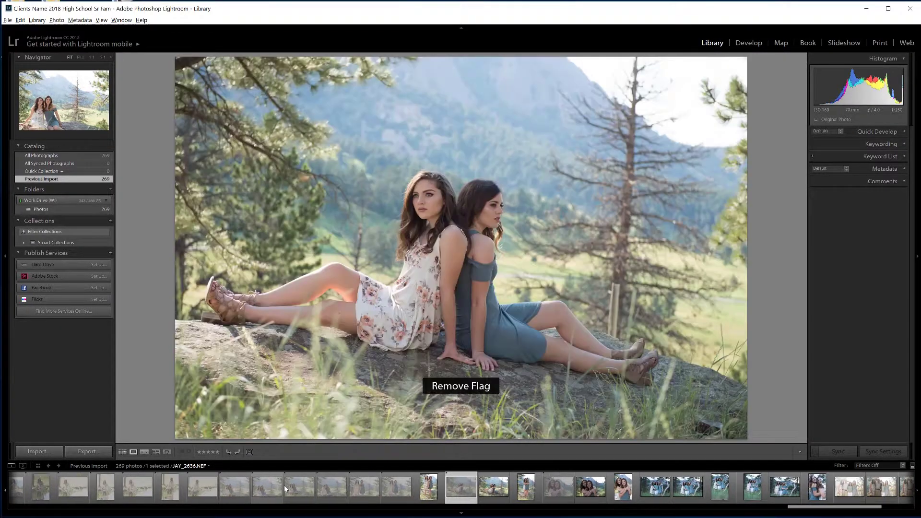
key(Right)
key(Right)
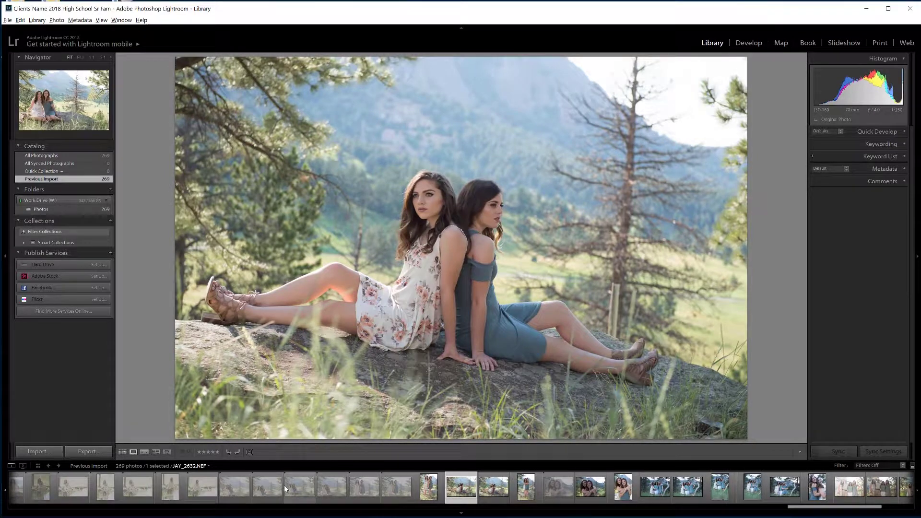
Step: Reject JAY_2632 and the photo just before it
key(x)
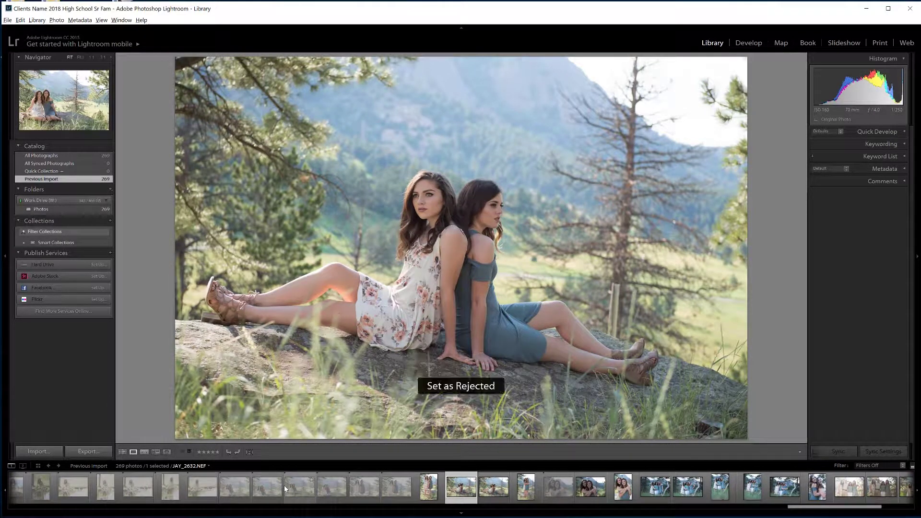
key(Left)
key(x)
key(Left)
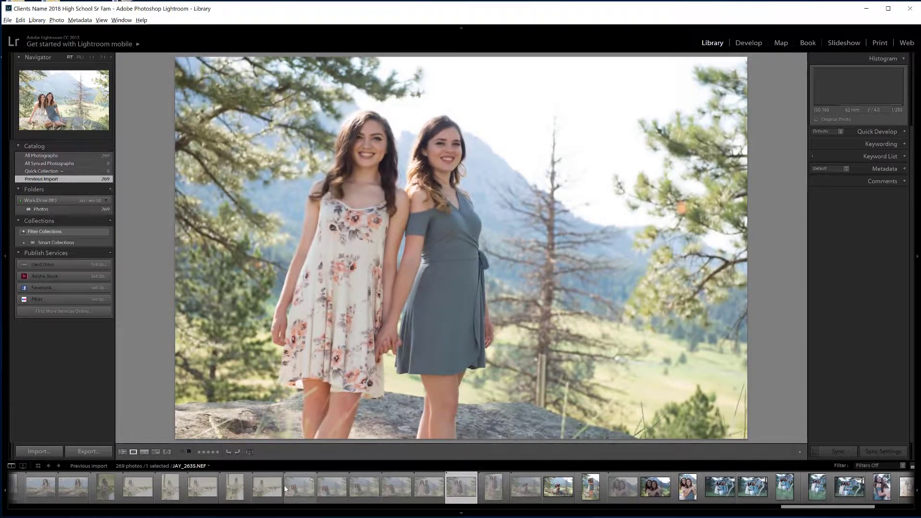
Step: Un-reject JAY_2635, JAY_2634 and JAY_2628
key(u)
key(Left)
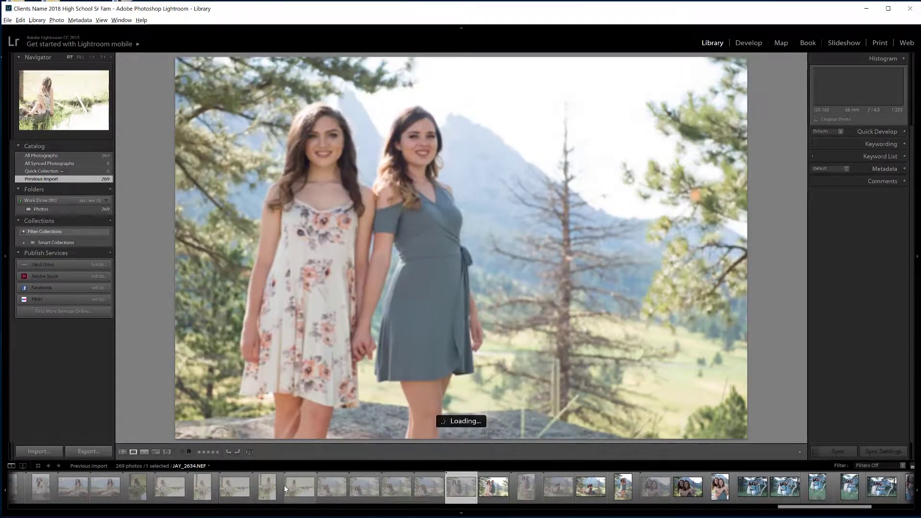
key(u)
key(Left)
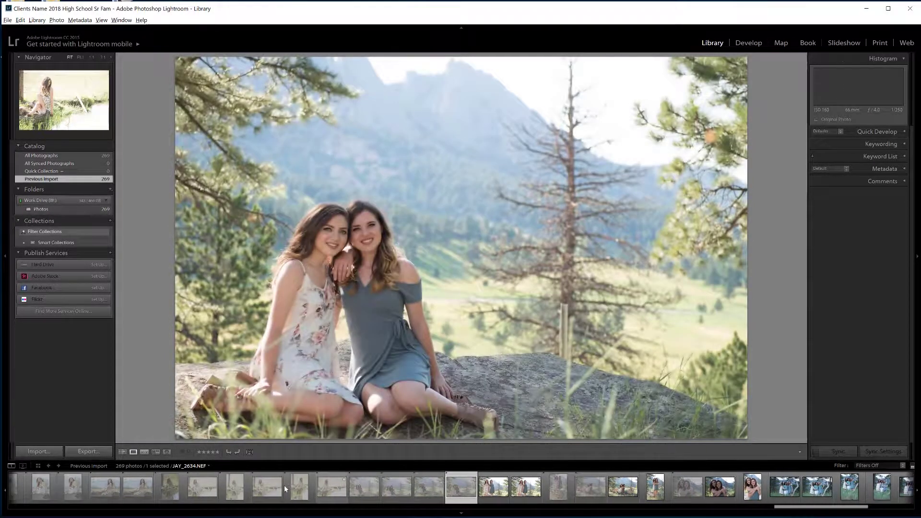
key(u)
key(Left)
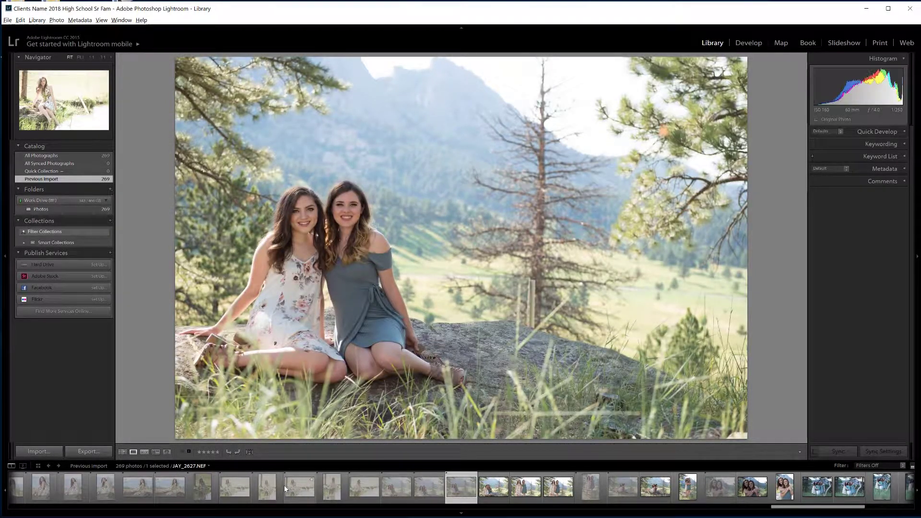
Step: Clear the reject flags on the sunlit creek-side shots JAY_2629 and JAY_2627
key(Right)
key(Right)
key(Right)
key(Right)
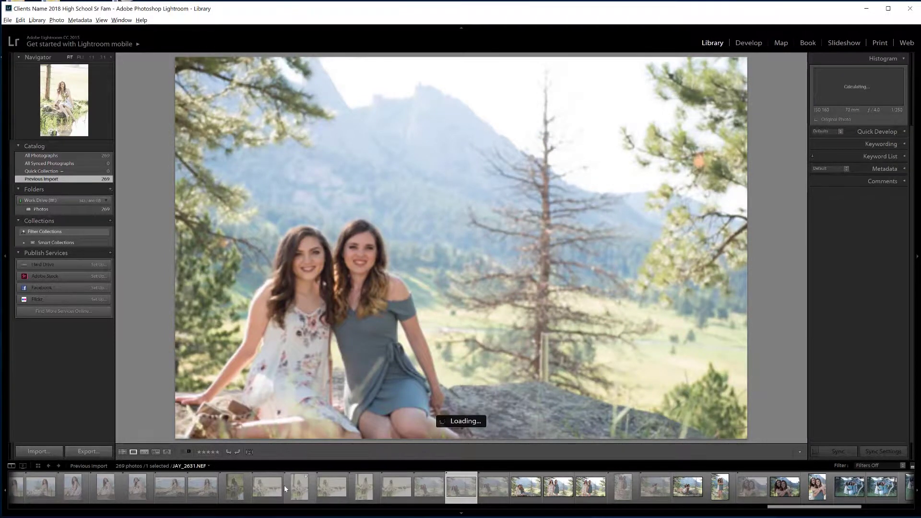
key(Left)
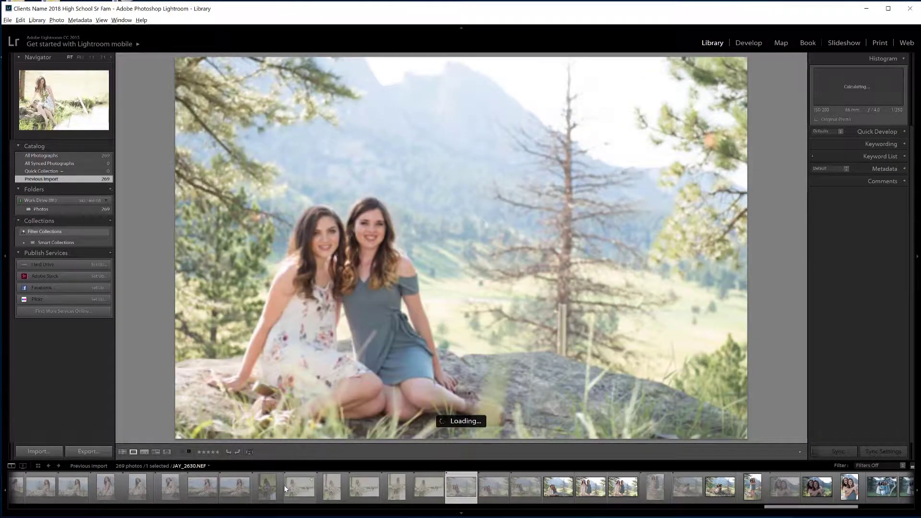
key(Left)
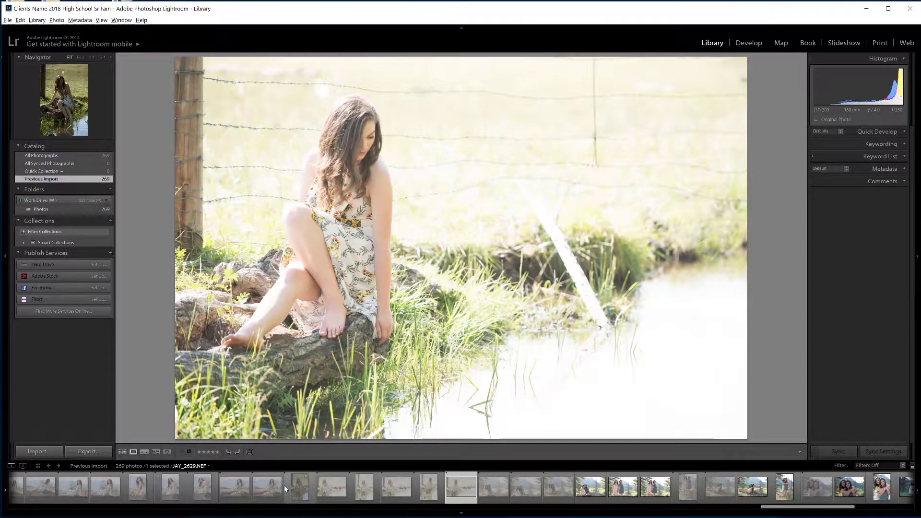
key(u)
key(Left)
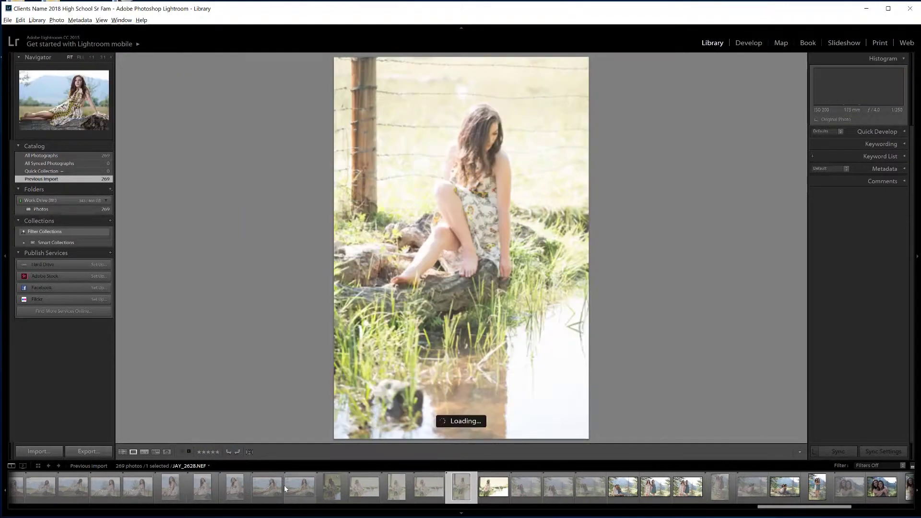
key(Left)
key(Right)
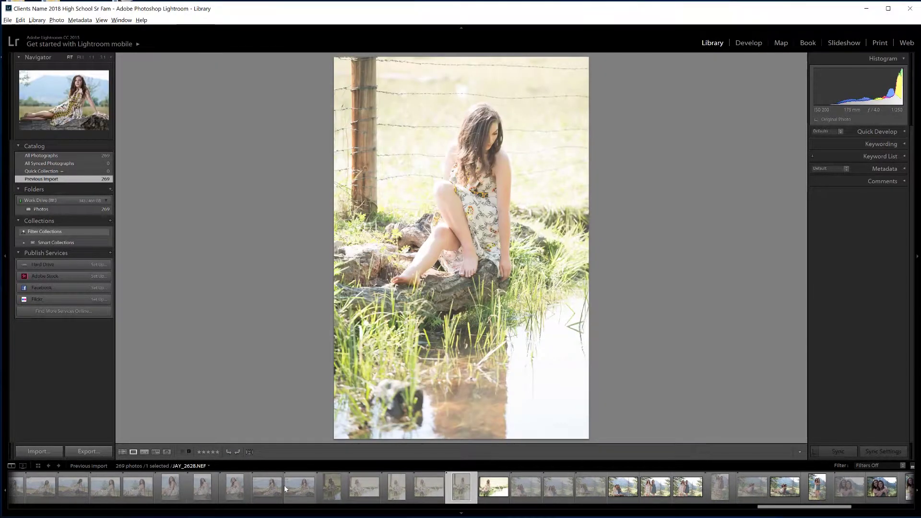
key(Left)
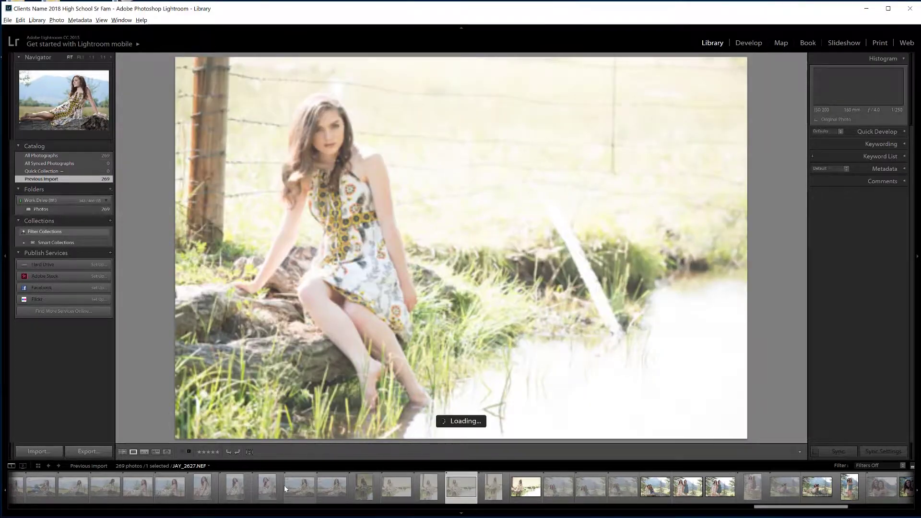
key(u)
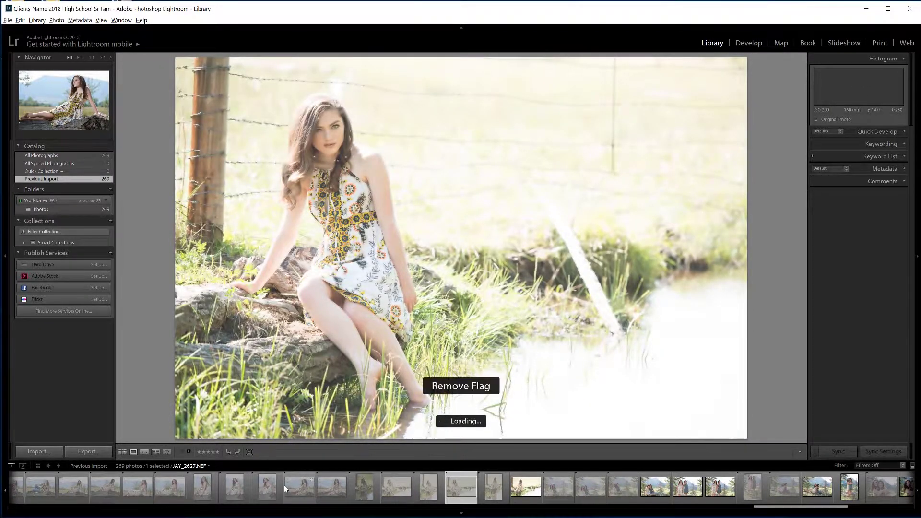
key(Left)
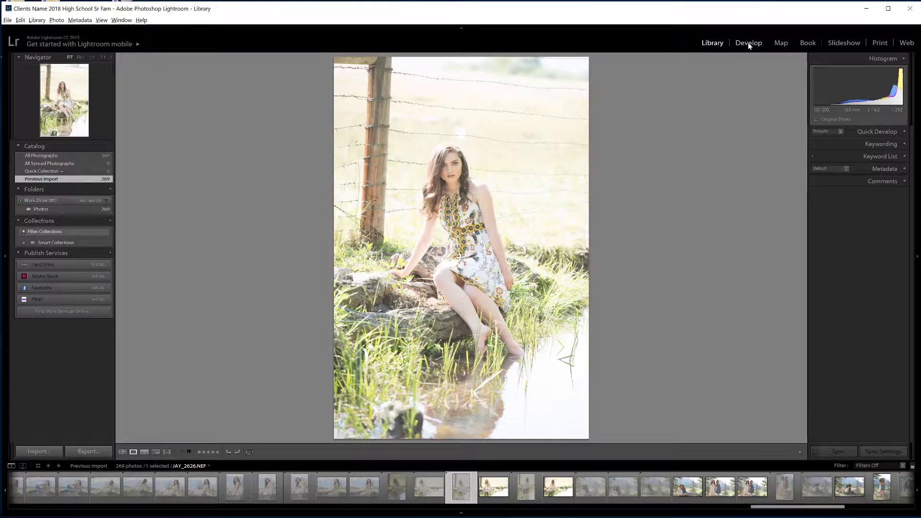
Step: Lower JAY_2626's exposure one step in Quick Develop, then move to JAY_2625
click(906, 132)
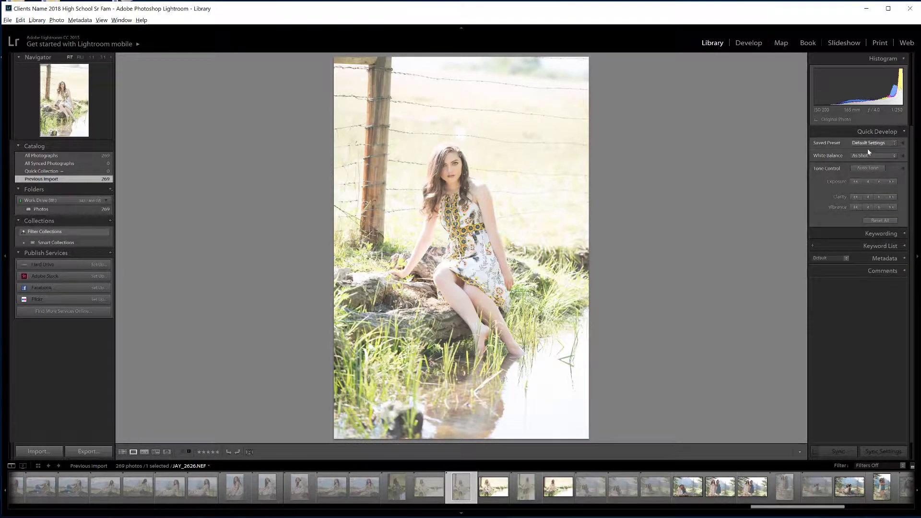
click(869, 181)
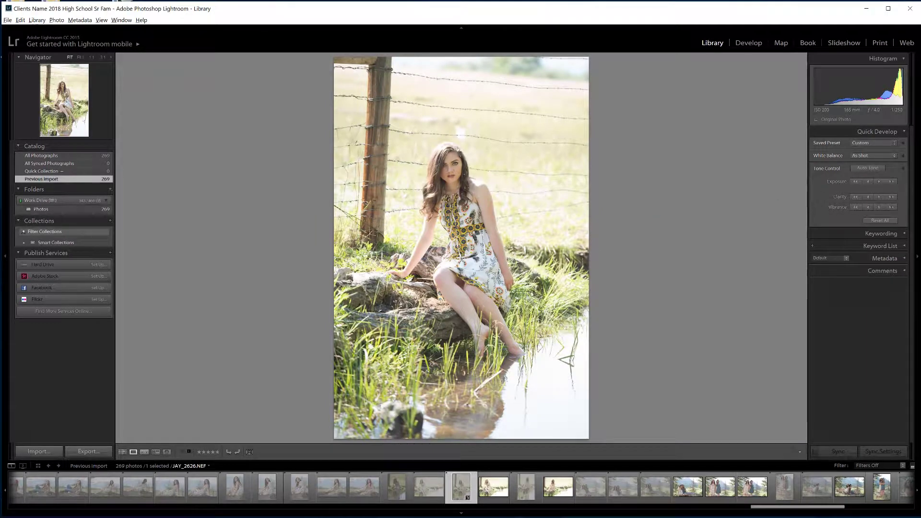
click(429, 494)
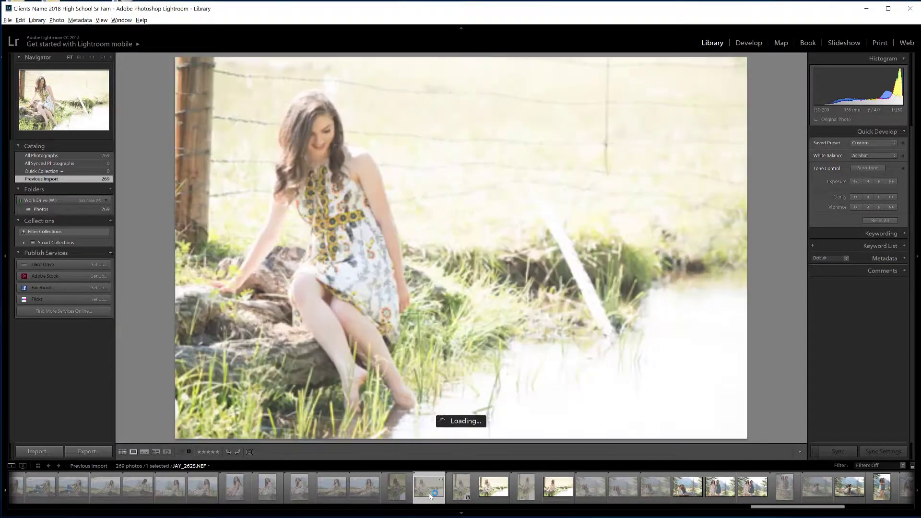
Step: Clear the reject flags on JAY_2624 and JAY_2622 while stepping back
key(Left)
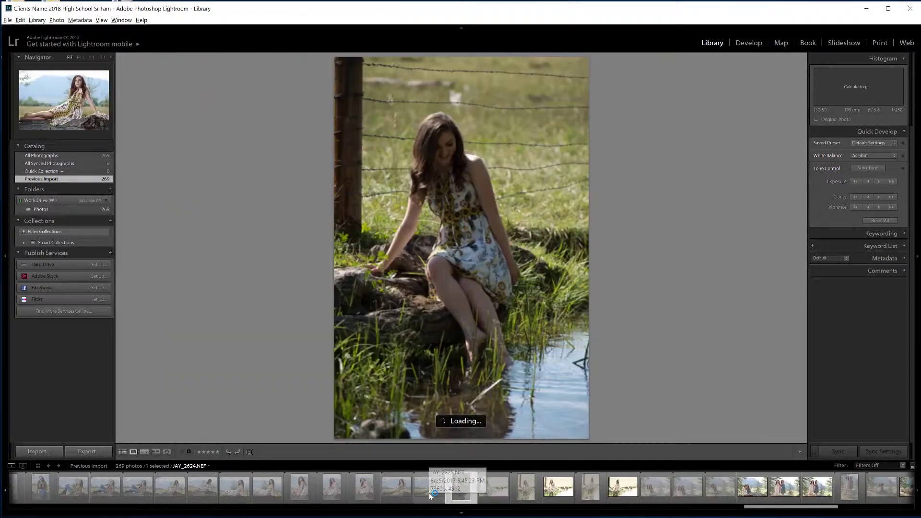
key(u)
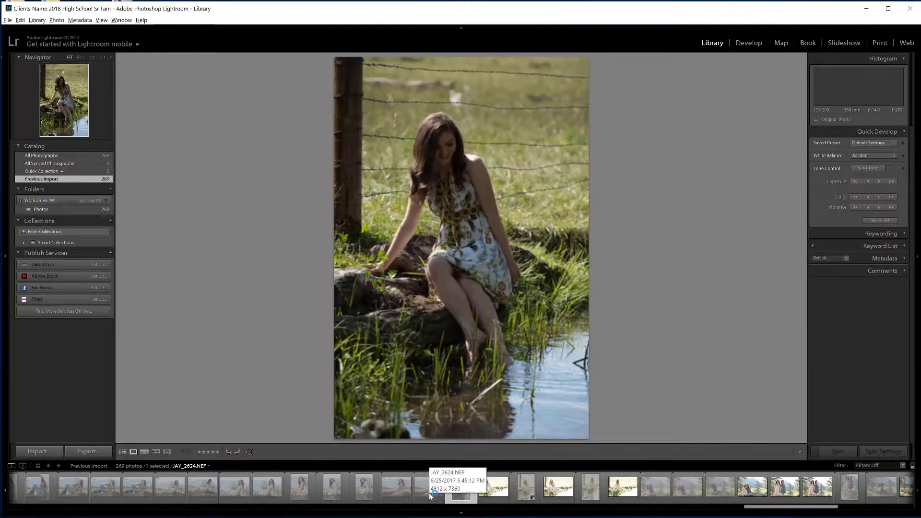
click(428, 494)
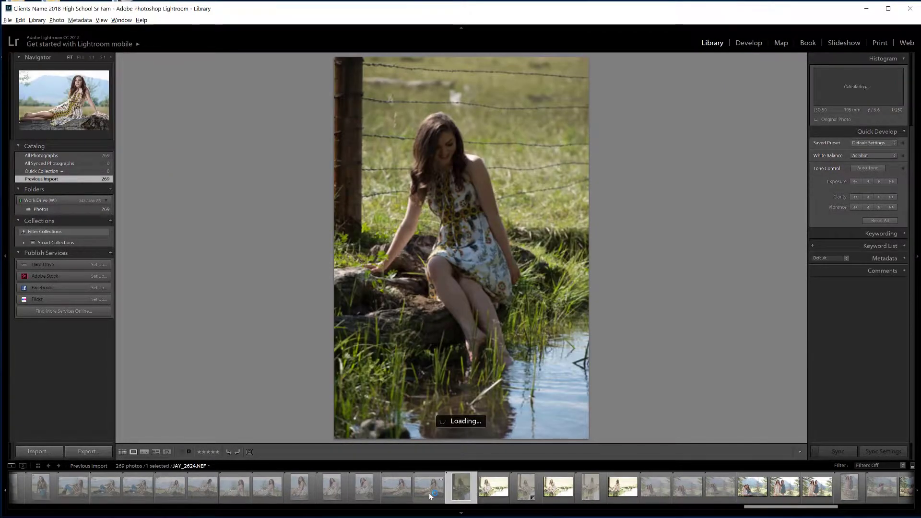
key(Left)
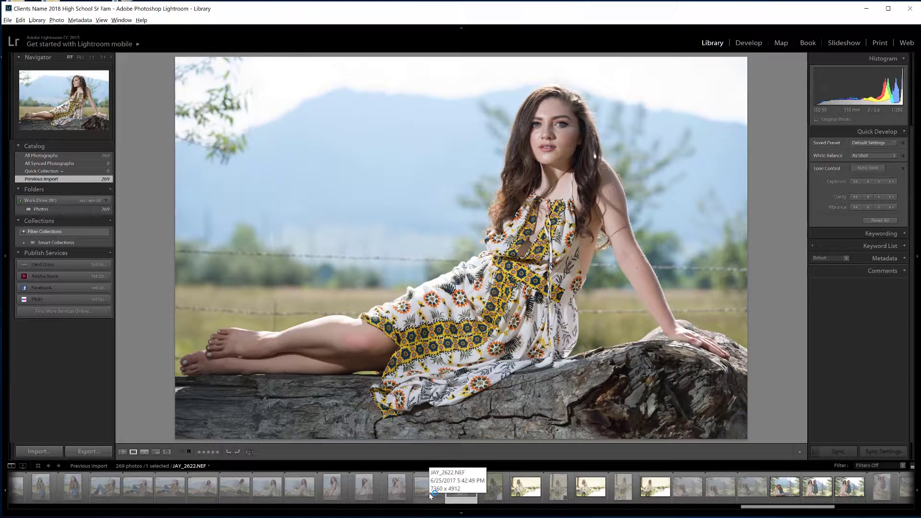
key(Left)
key(u)
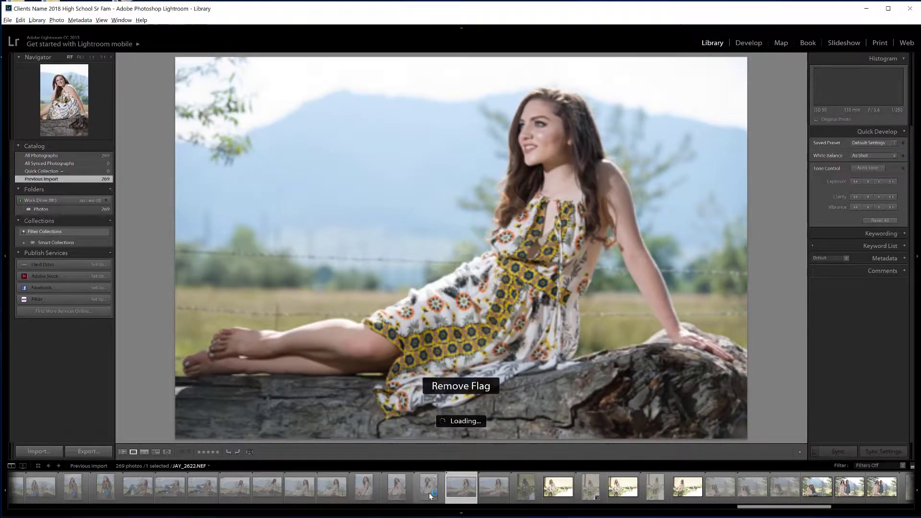
Step: Skip back past JAY_2621 and JAY_2619, then unflag JAY_2618 and JAY_2617
key(Left)
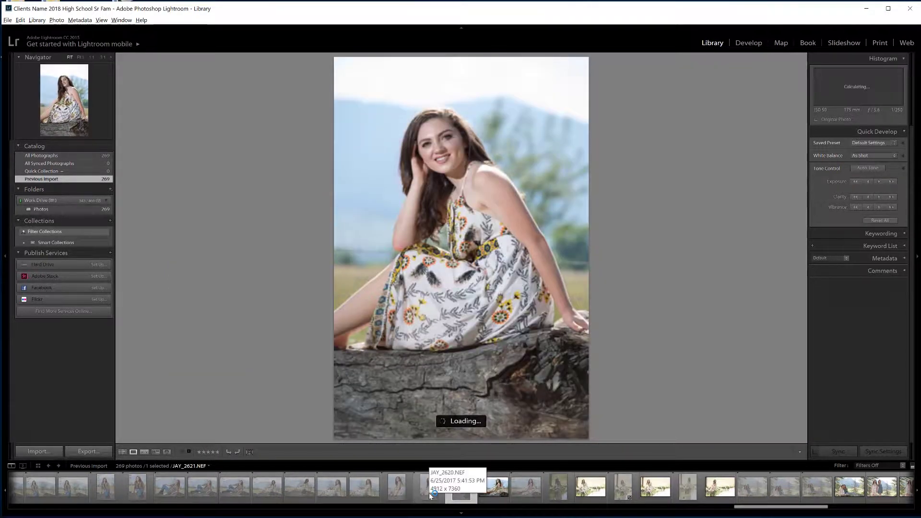
key(Left)
key(Left)
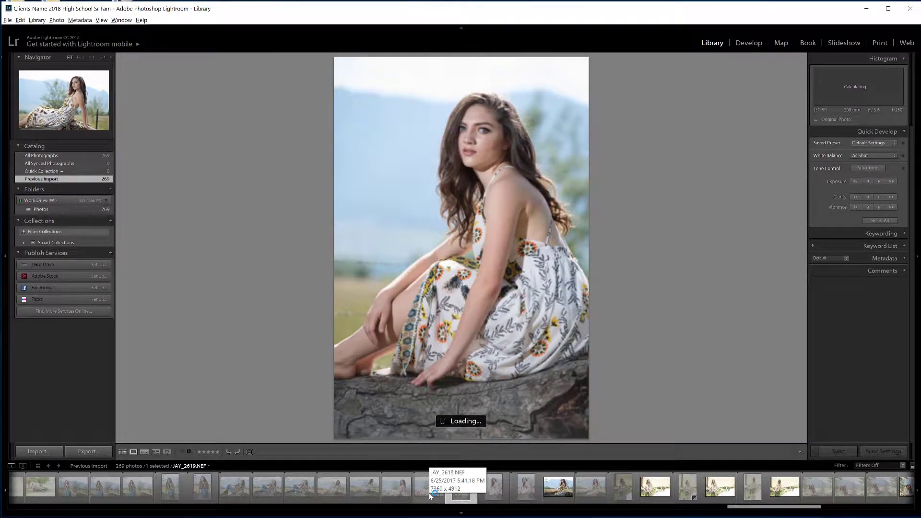
key(Left)
key(Left)
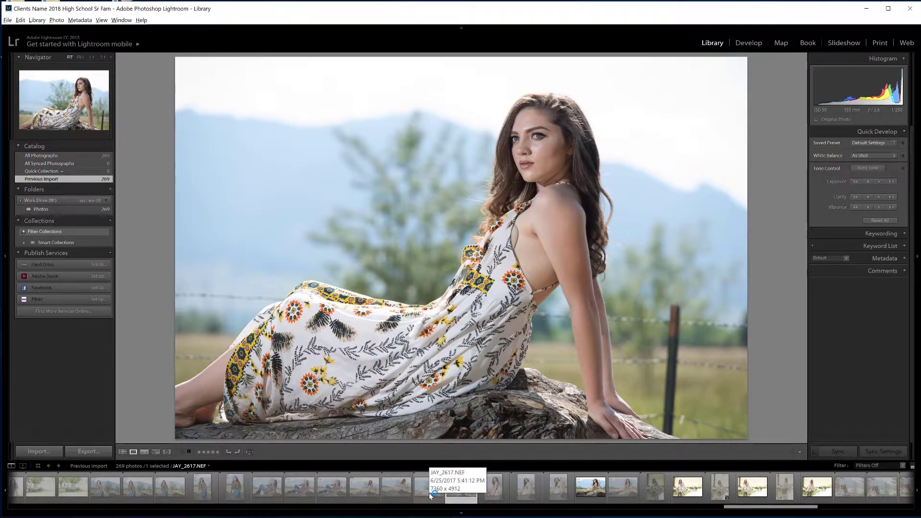
key(Right)
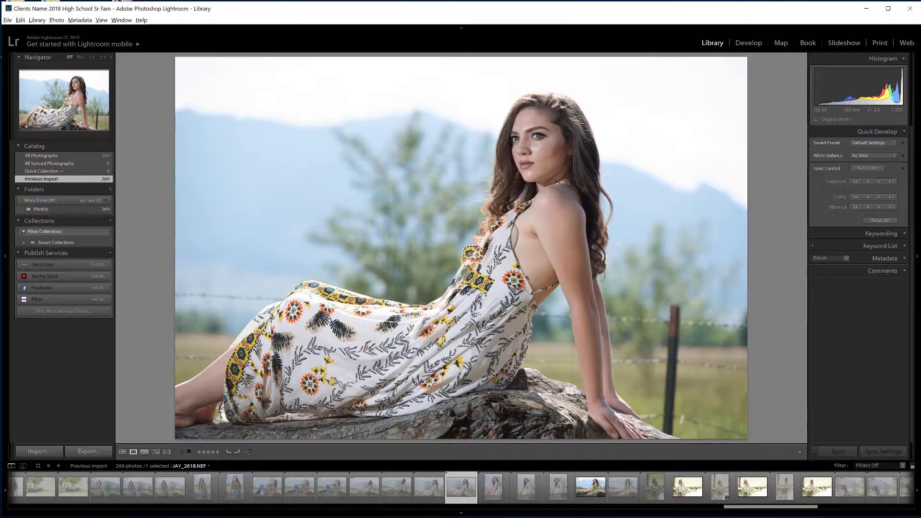
key(u)
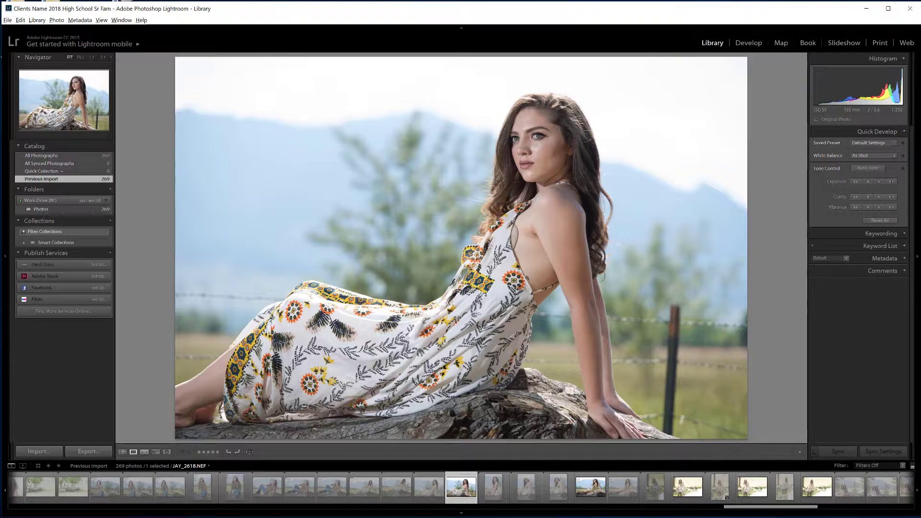
key(Left)
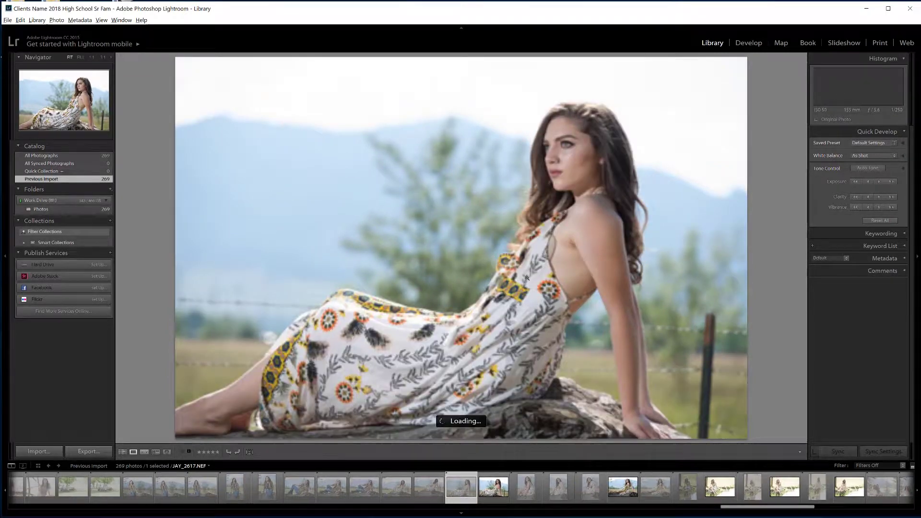
key(u)
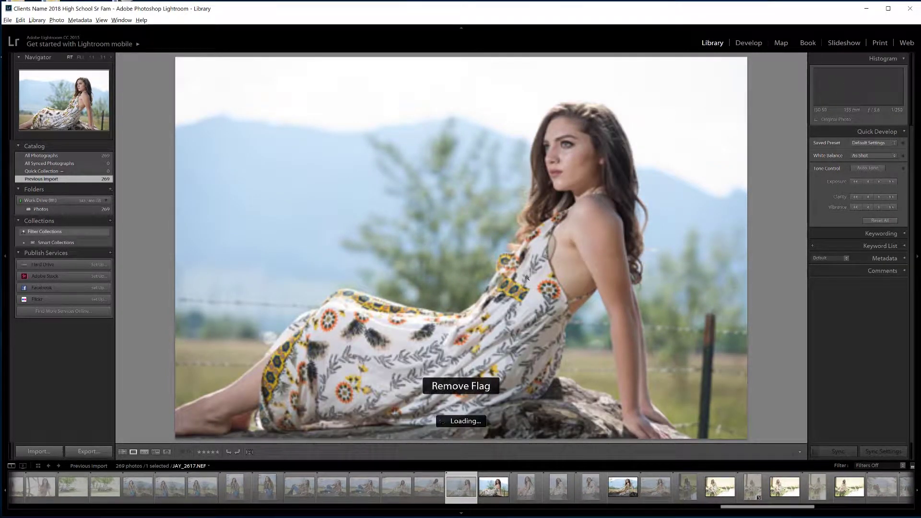
Step: Review JAY_2616 back to JAY_2614 and clear the flags on JAY_2615 and JAY_2614
key(Left)
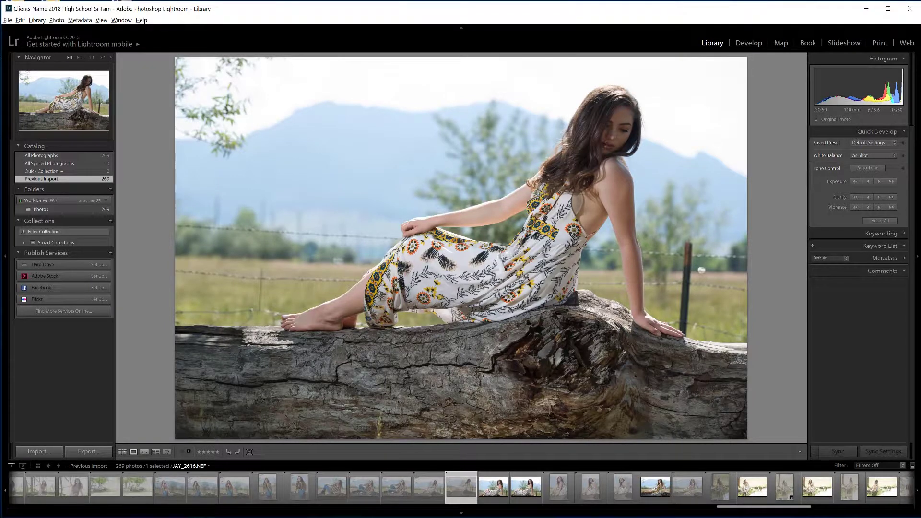
key(Left)
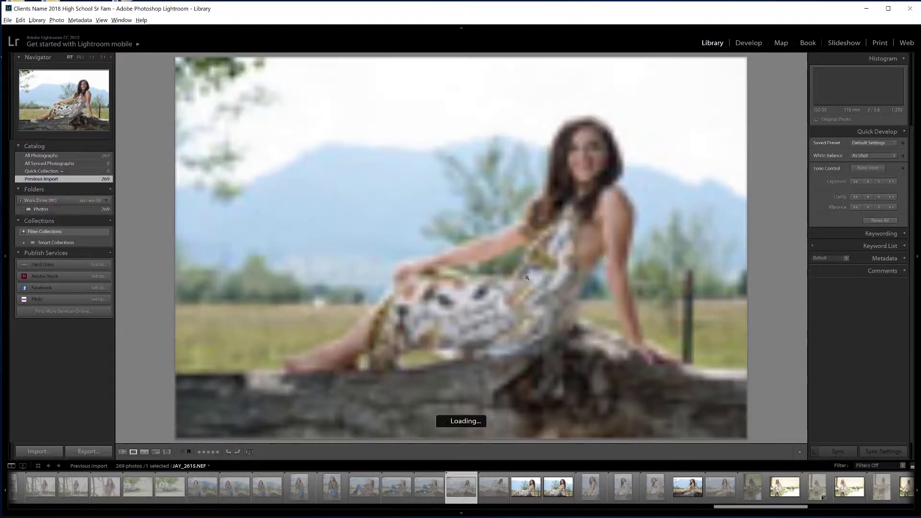
key(Left)
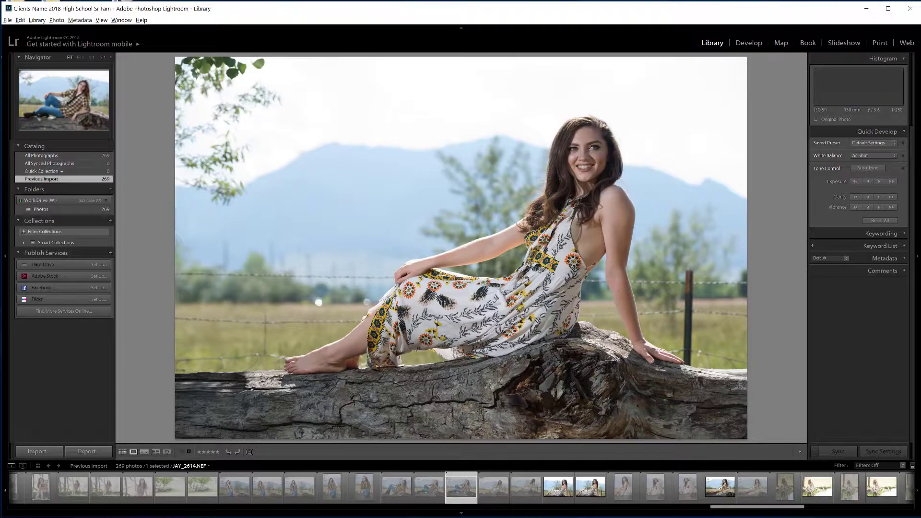
key(Right)
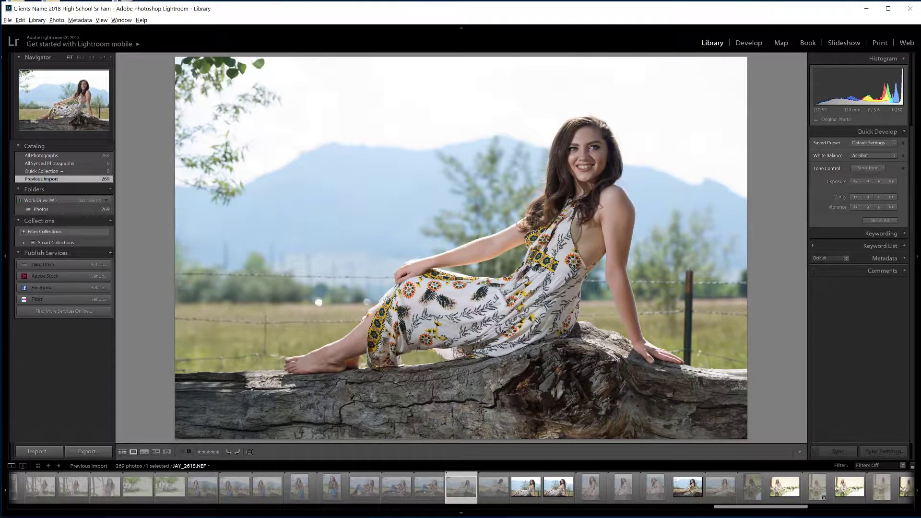
key(u)
key(Left)
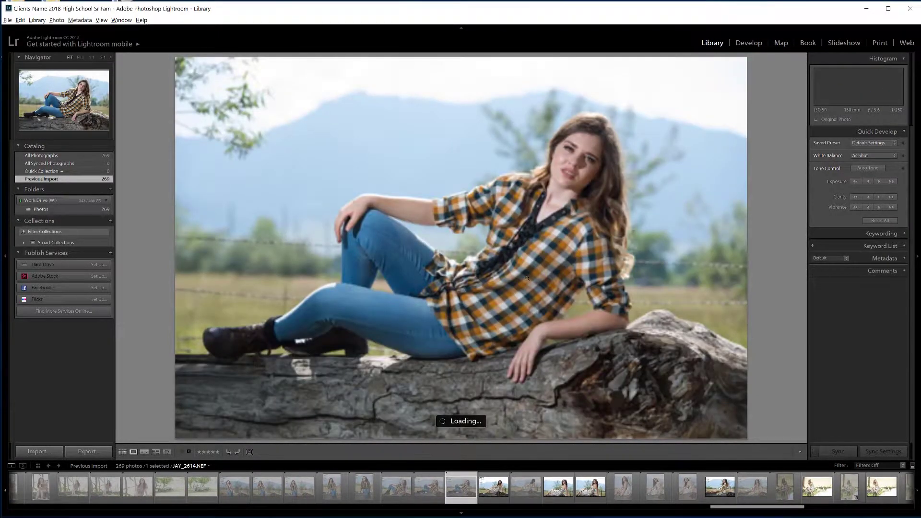
key(u)
Step: Clear the flags on JAY_2612, JAY_2611 and JAY_2610
key(Left)
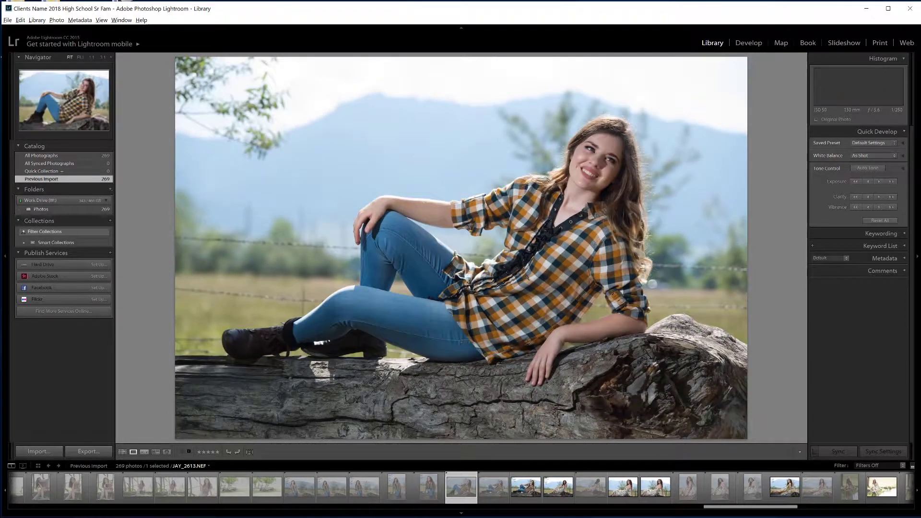
key(u)
key(Left)
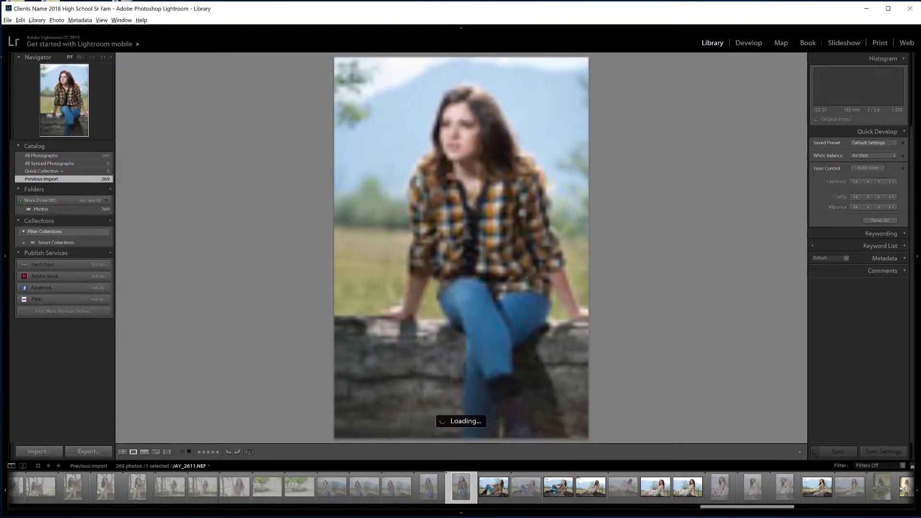
key(u)
key(Left)
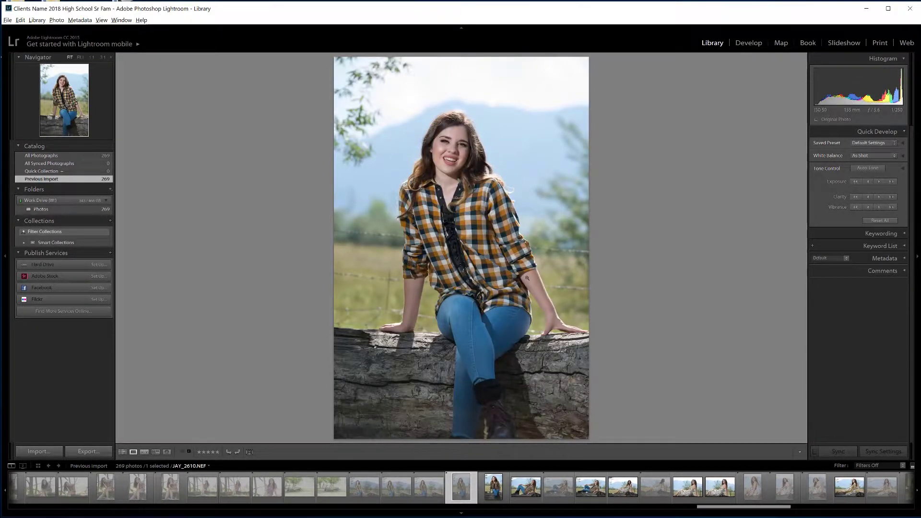
key(u)
Step: Unflag JAY_2609 and JAY_2608, then step back to JAY_2607
key(Left)
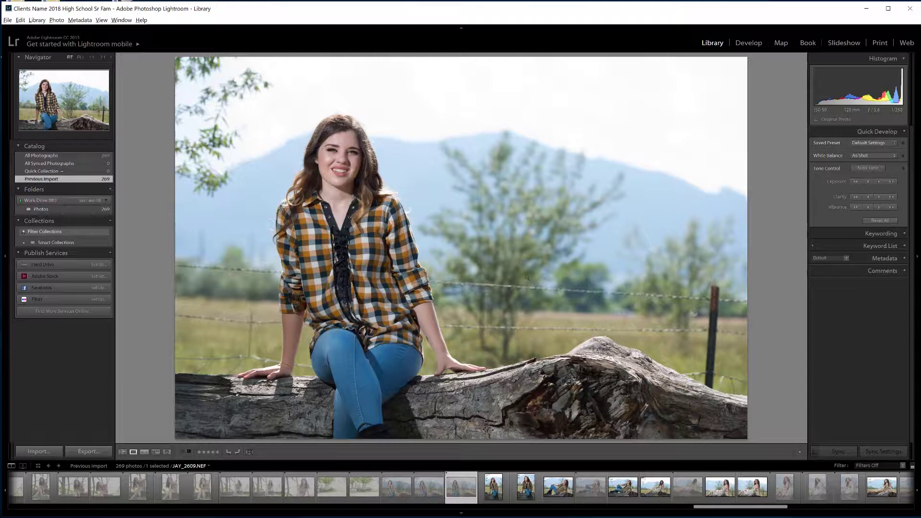
key(u)
key(Left)
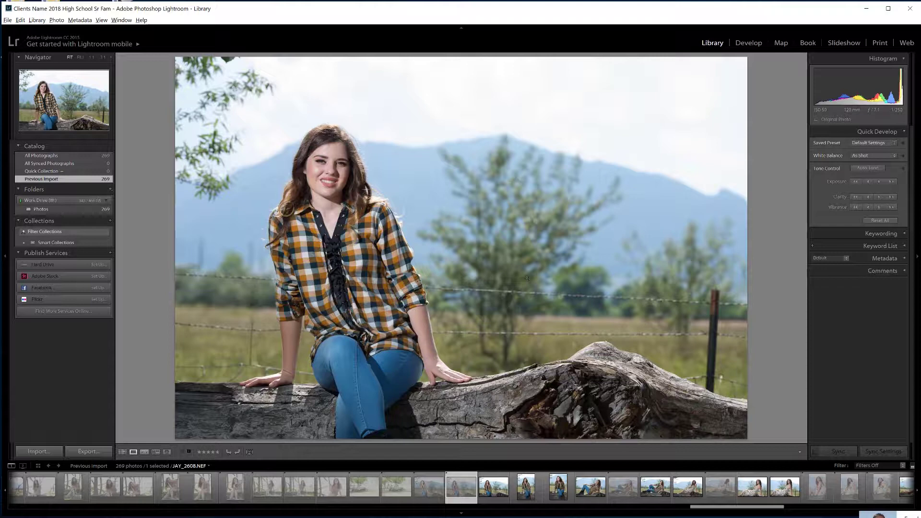
key(u)
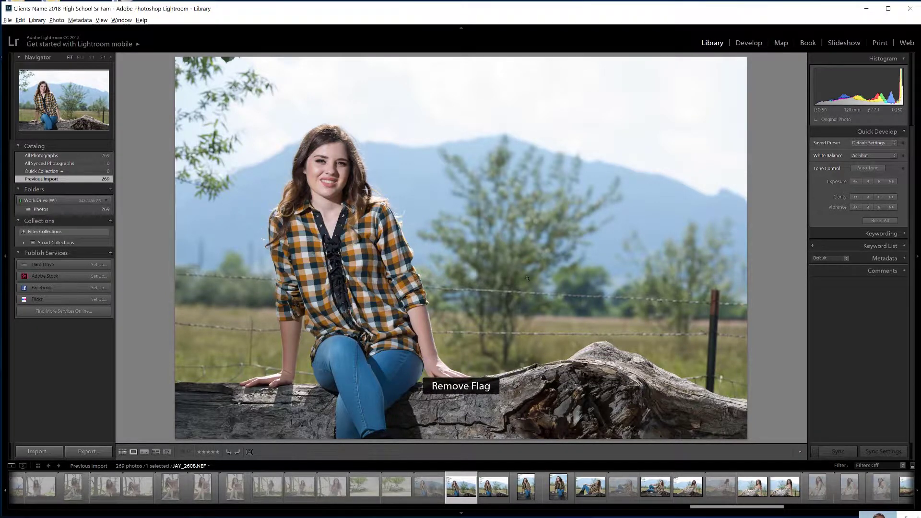
key(Left)
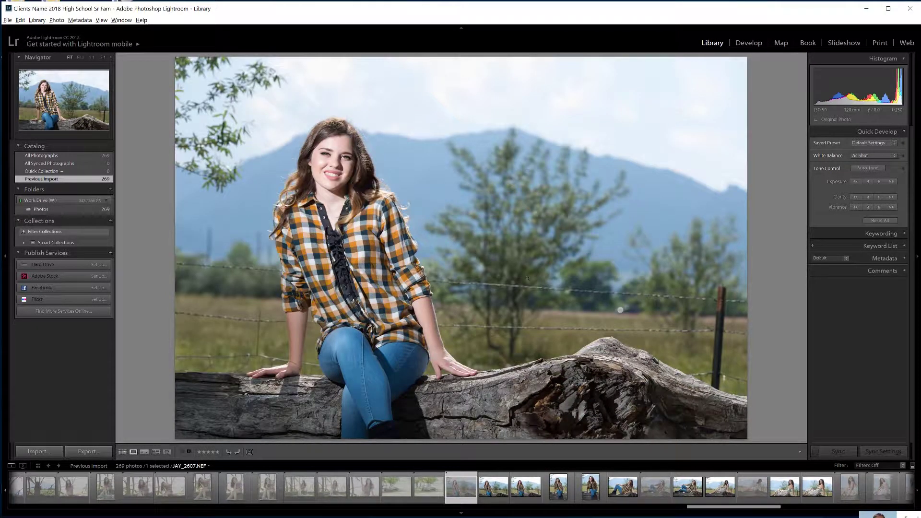
Step: Clear the flags on JAY_2607 and JAY_2604, skipping JAY_2606 and JAY_2605
key(u)
key(Left)
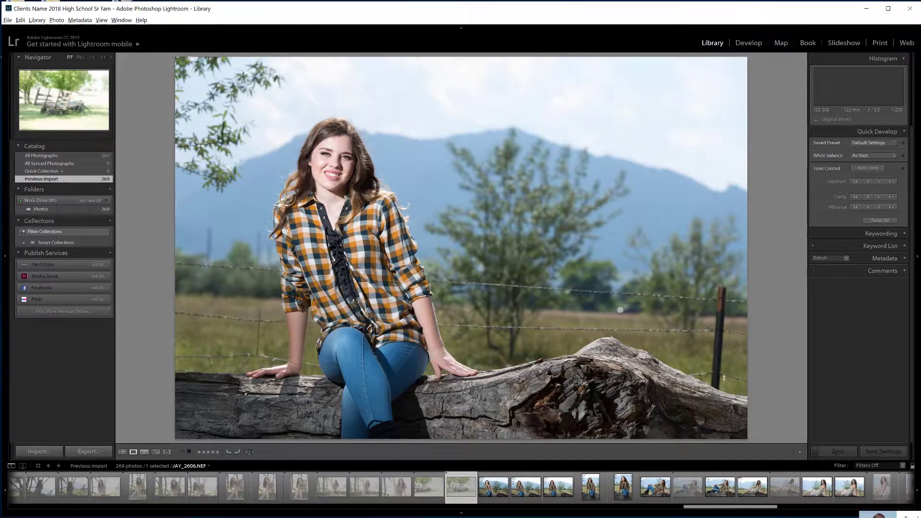
key(Left)
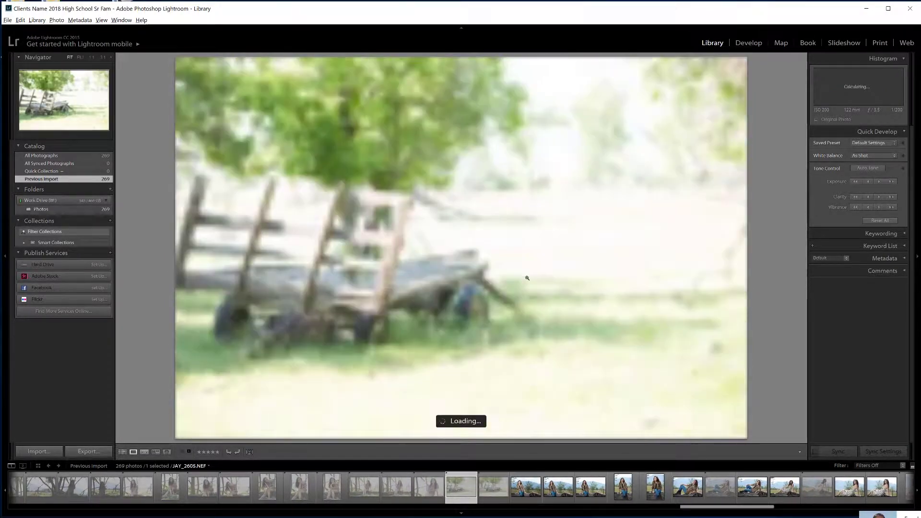
key(Left)
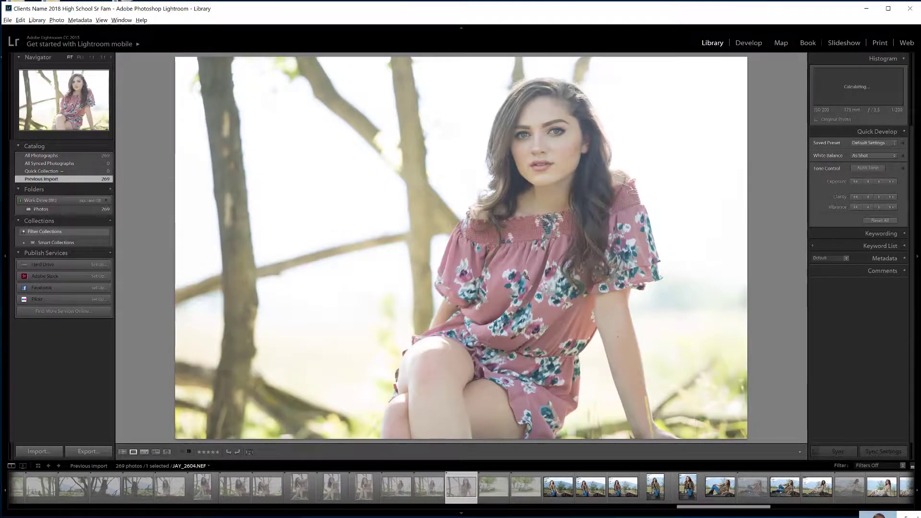
key(u)
key(Left)
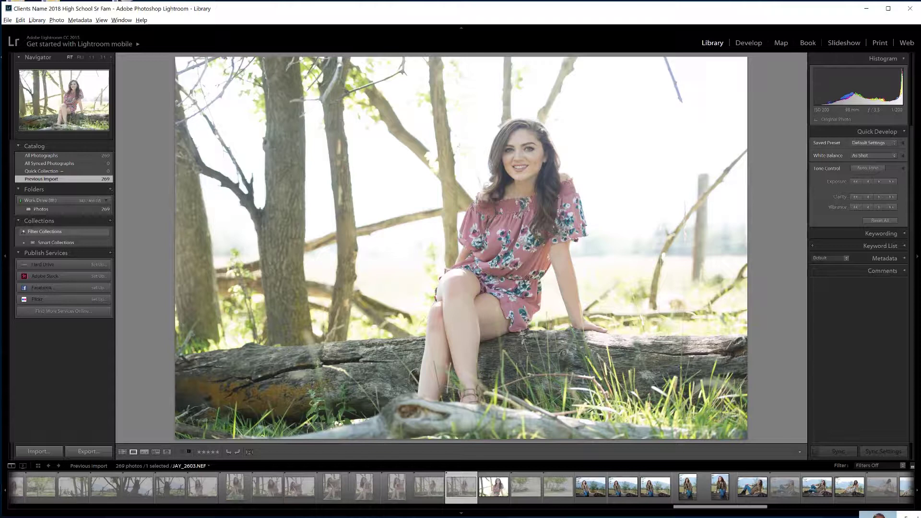
Step: Clear the flags on JAY_2602 and JAY_2601, stepping back to JAY_2599
key(Left)
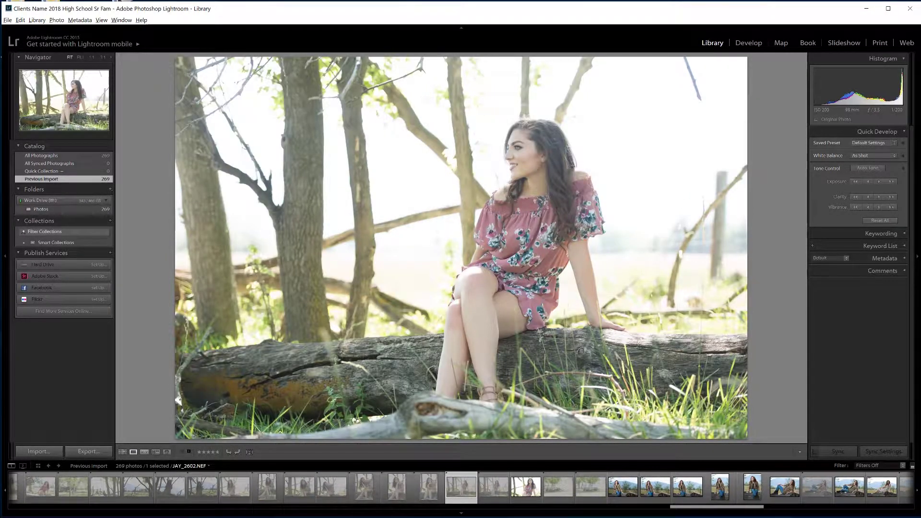
key(u)
key(Left)
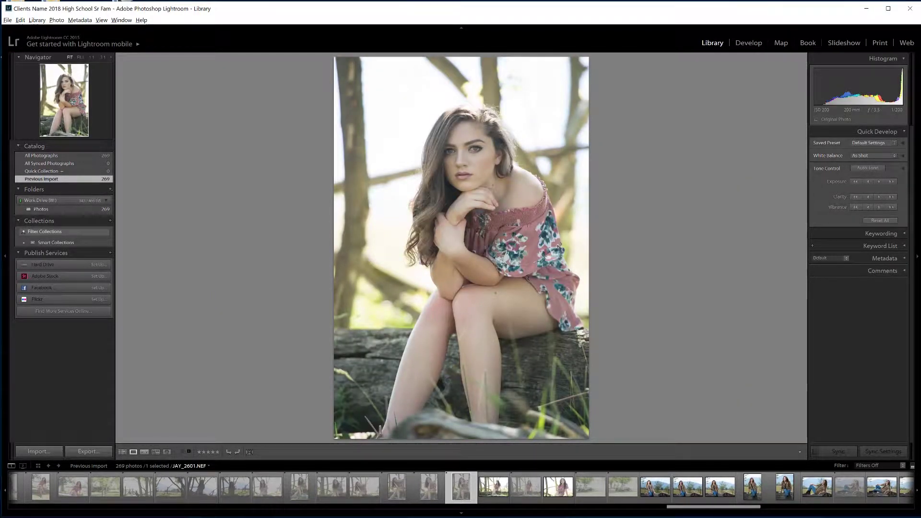
key(u)
key(Left)
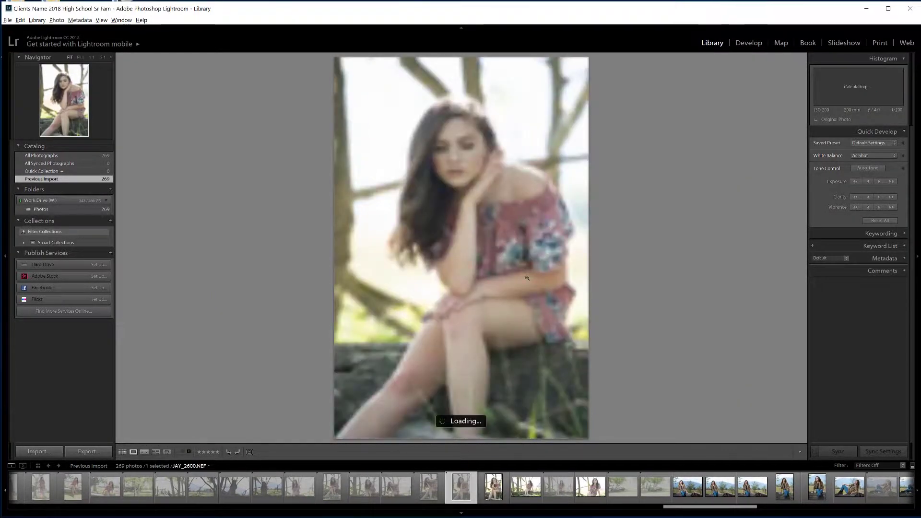
key(Left)
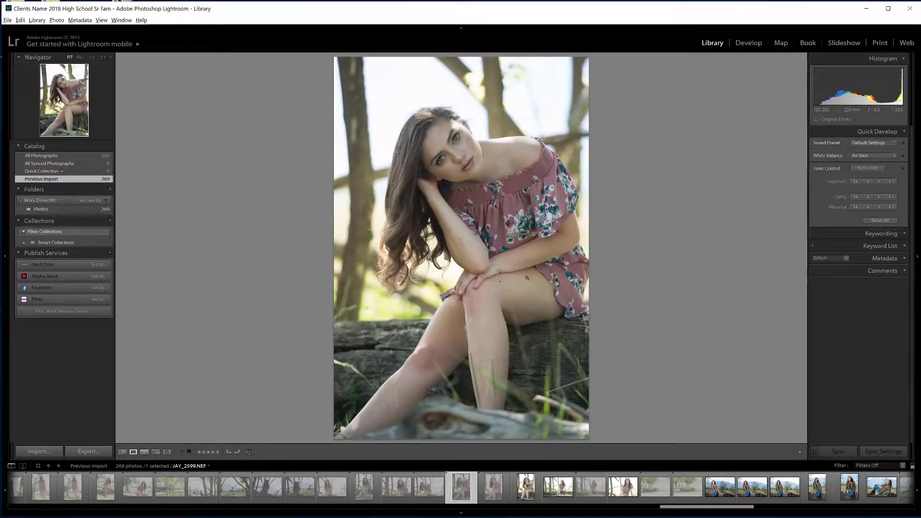
Step: Clear the flags on JAY_2599, JAY_2598 and JAY_2597, then step back to JAY_2596
key(u)
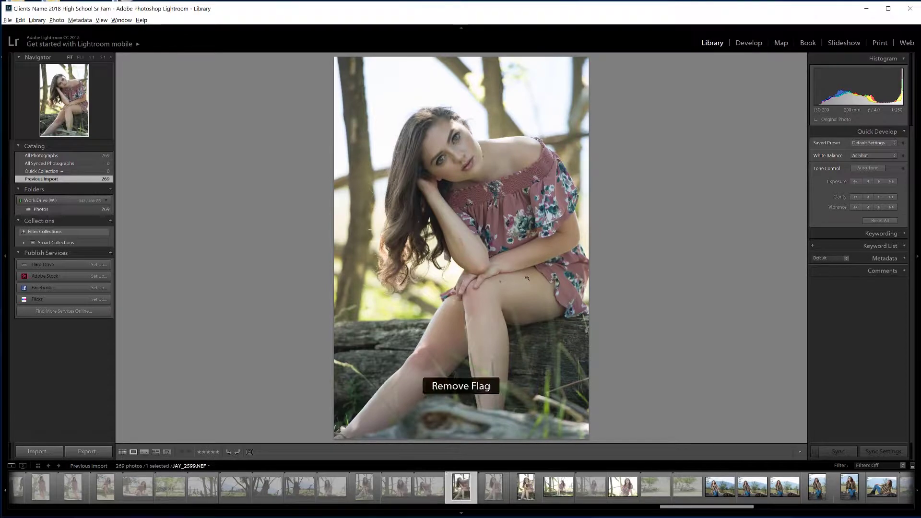
key(Left)
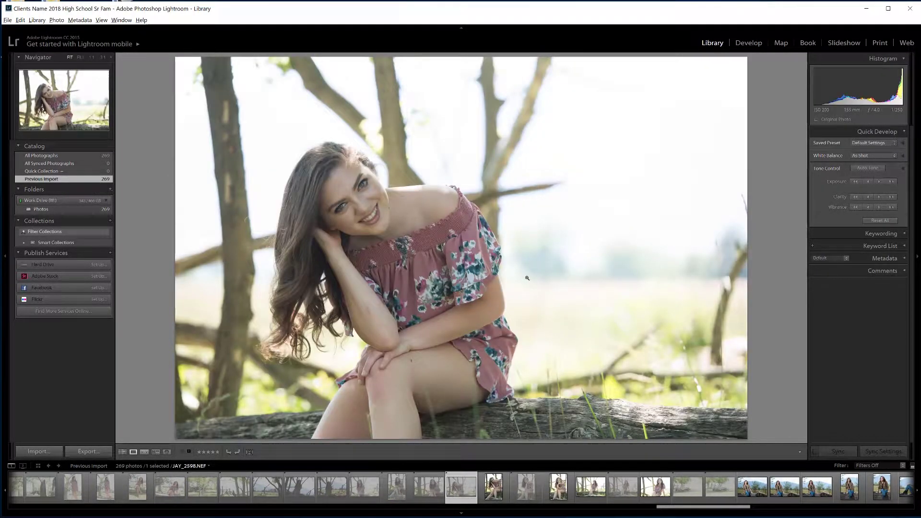
key(u)
key(Left)
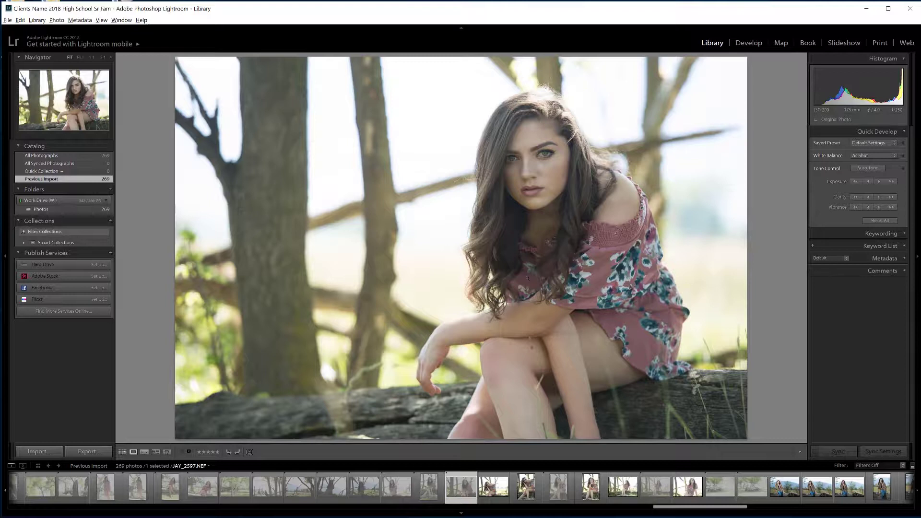
key(u)
key(Left)
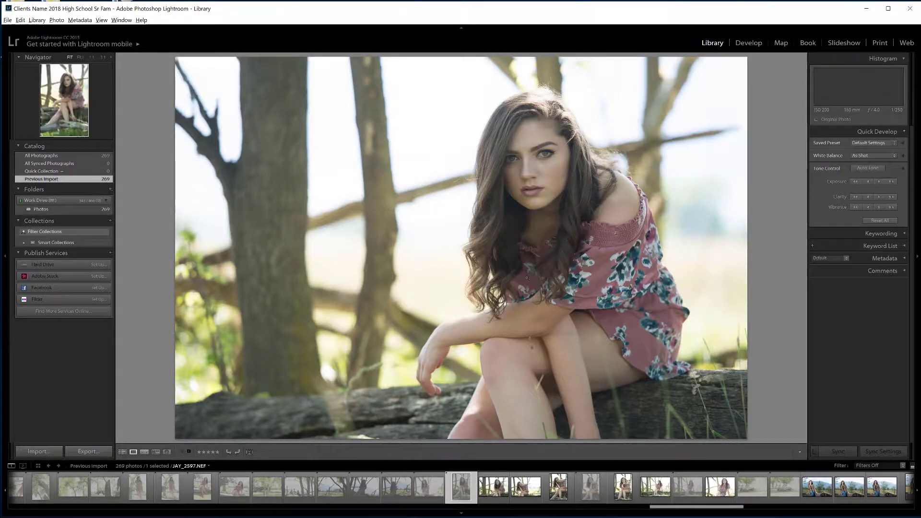
Step: Unflag the current portrait and review back through the earlier fence portraits
key(u)
key(Left)
key(Left)
key(Left)
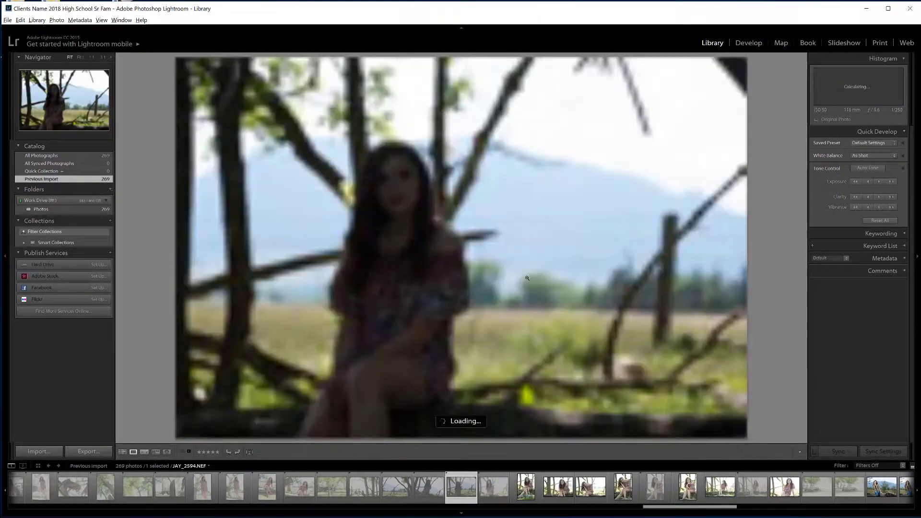
key(Left)
key(Left)
key(Left)
key(Left)
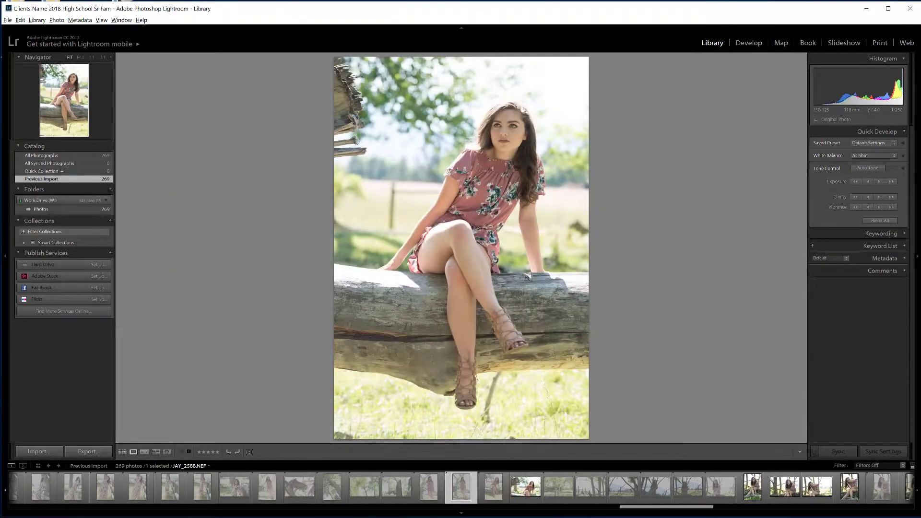
key(Left)
key(Left)
key(Left)
key(Left)
key(Left)
key(Left)
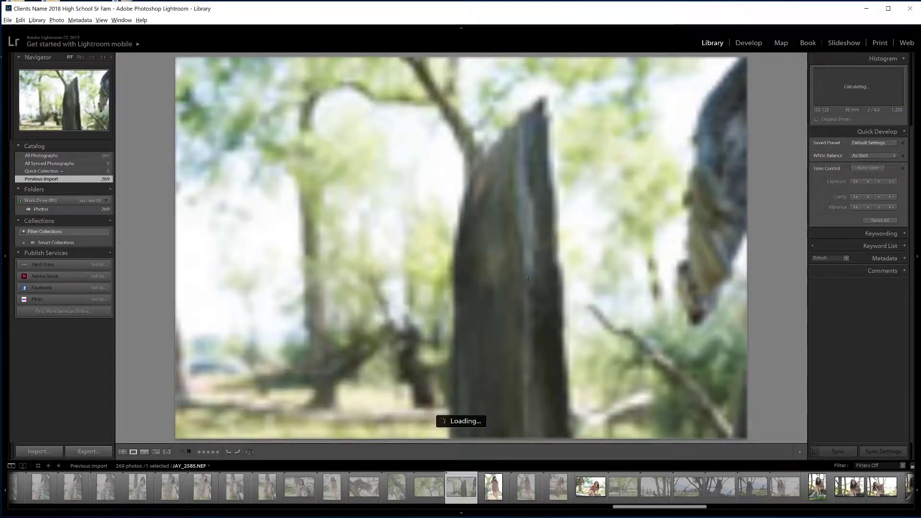
key(Left)
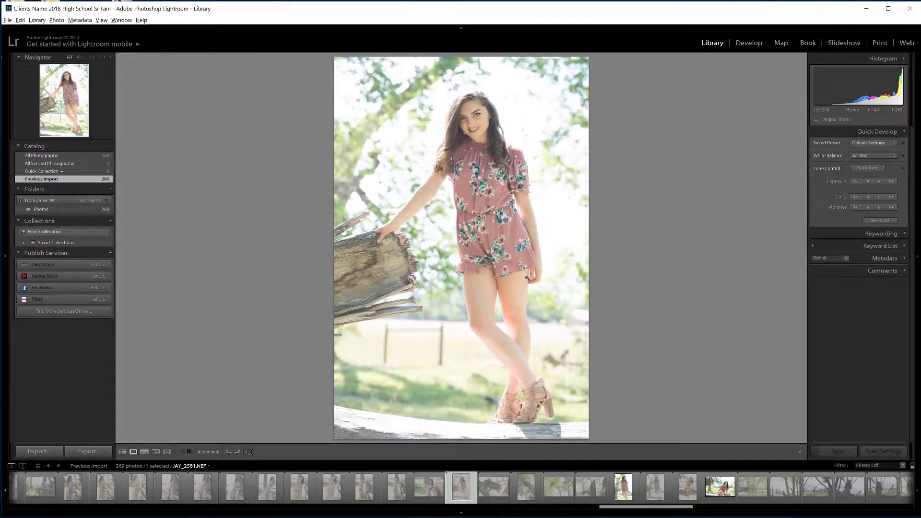
key(Right)
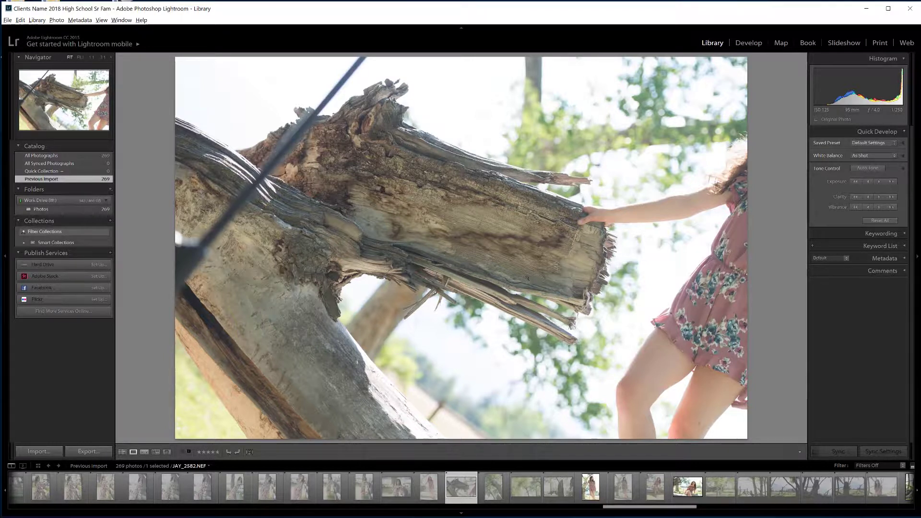
Step: Clear the flag on JAY_2581 and on an earlier fence portrait past JAY_2578
key(Left)
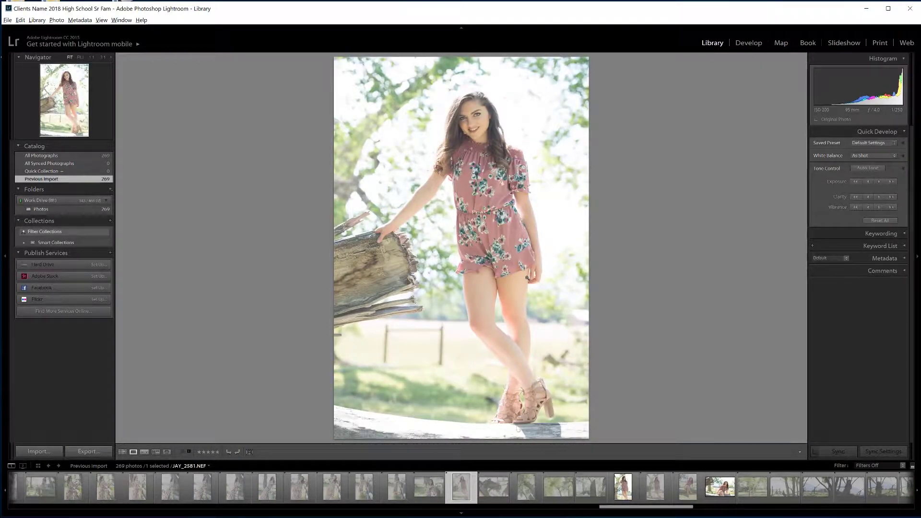
key(u)
key(Left)
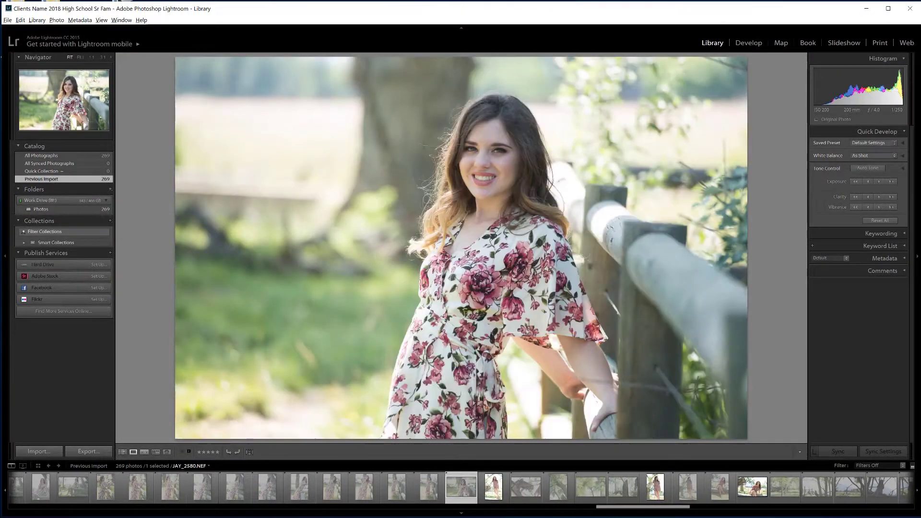
key(Left)
key(Left)
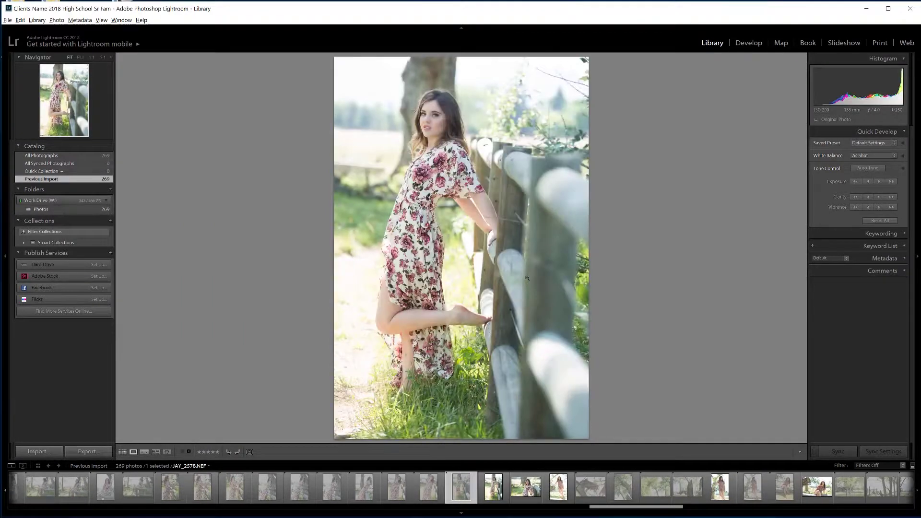
Step: Clear the flags on two more of the earlier fence portraits
key(Left)
key(u)
key(Left)
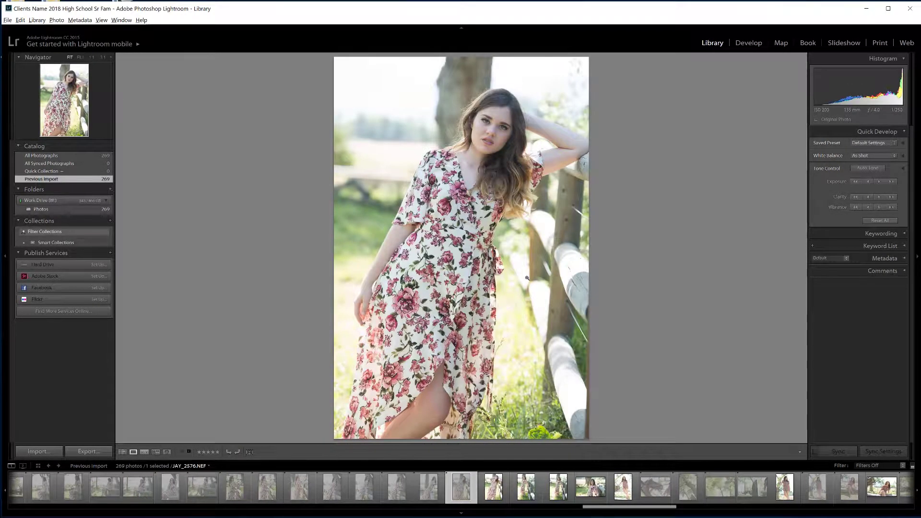
key(Left)
key(Left)
key(Left)
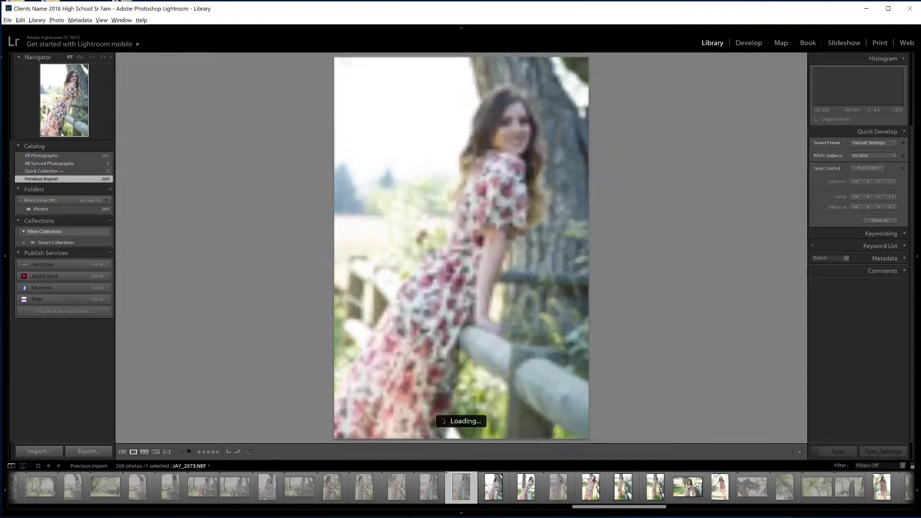
key(Left)
key(u)
key(Left)
key(u)
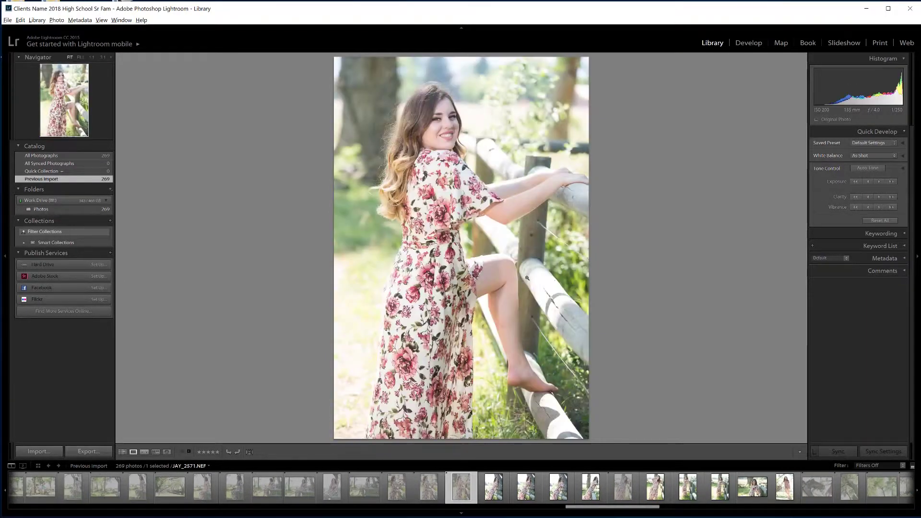
Step: Unflag one more fence portrait and step back to the leaping ballet dancer photo
key(Left)
key(Left)
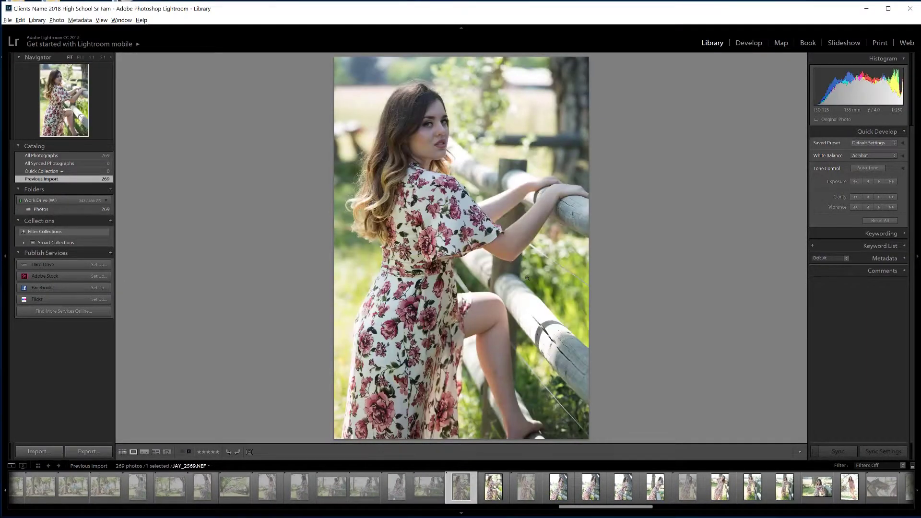
key(Left)
key(Left)
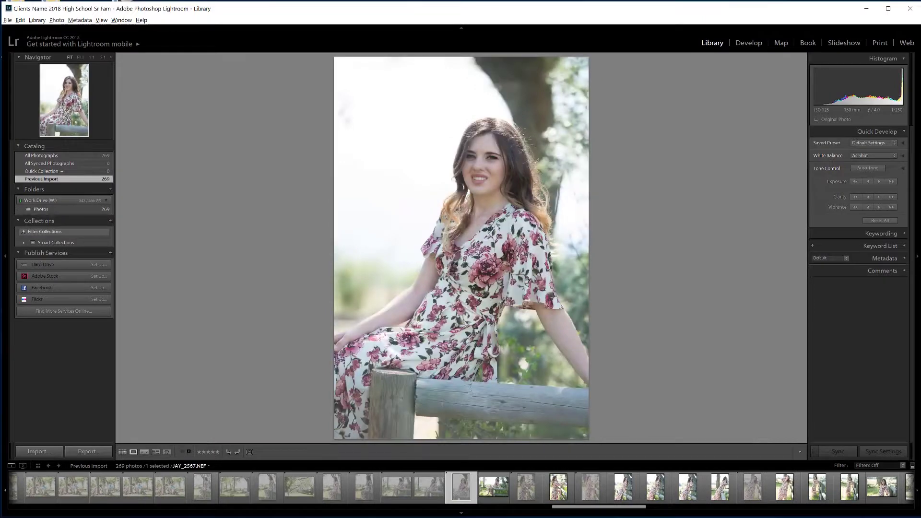
key(Left)
key(u)
key(Left)
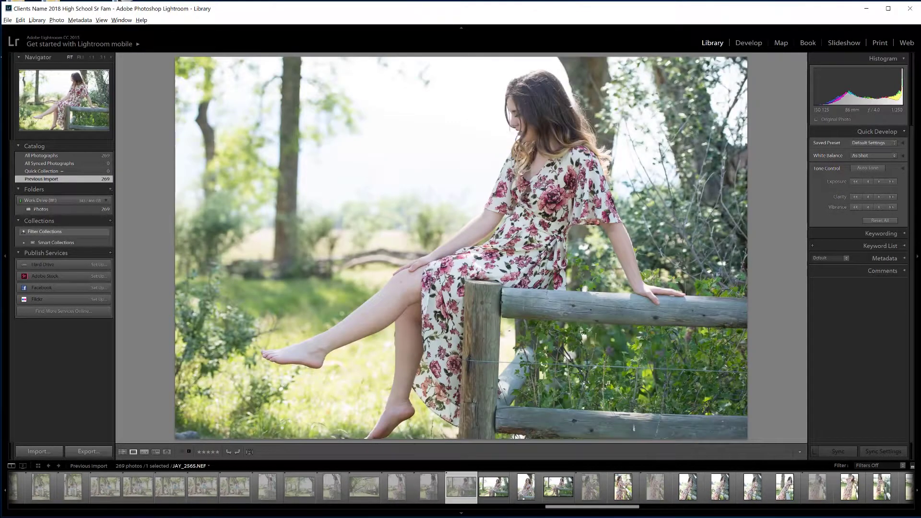
key(Left)
key(Left)
key(Left)
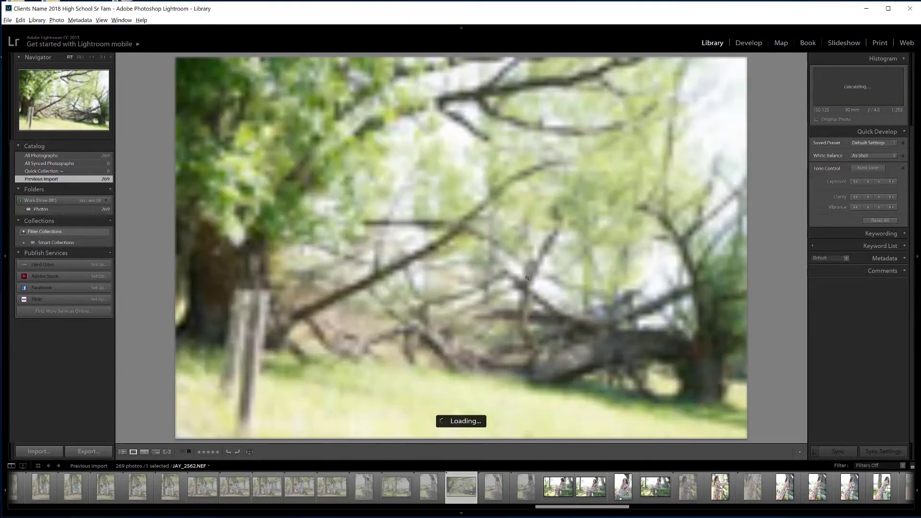
key(Left)
key(Left)
key(Left)
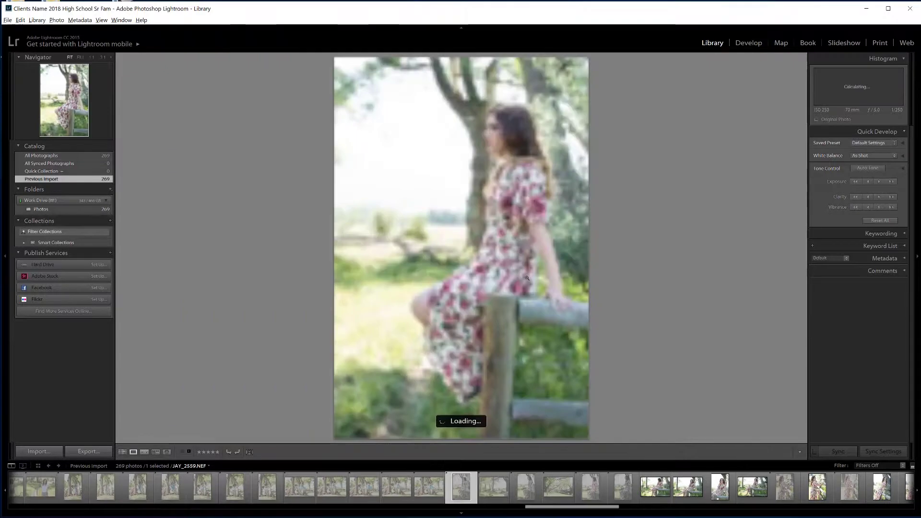
key(Left)
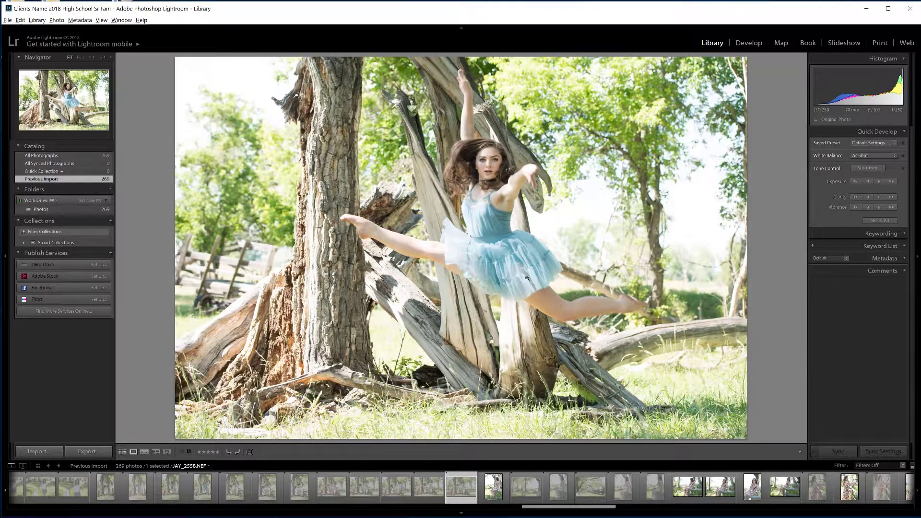
Step: Open JAY_2558 in Develop and switch the HSL / Color / B&W panel to B&W
click(750, 43)
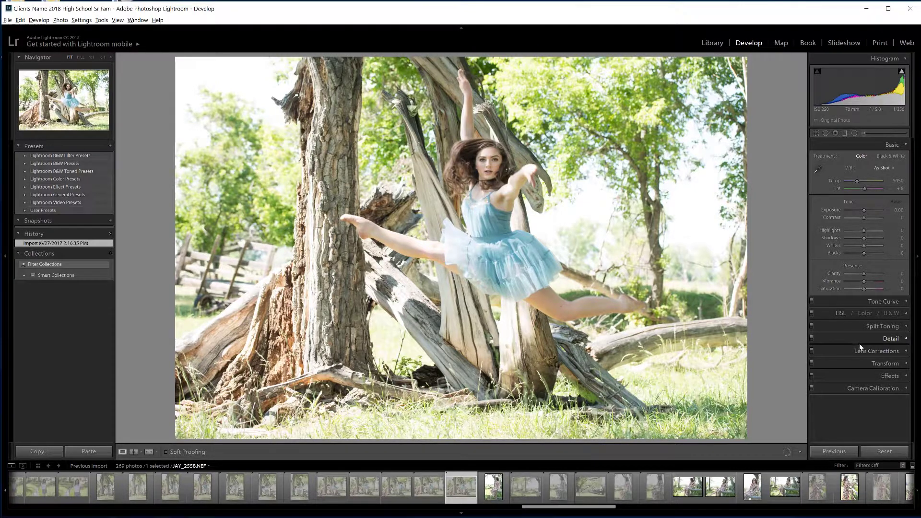
click(813, 312)
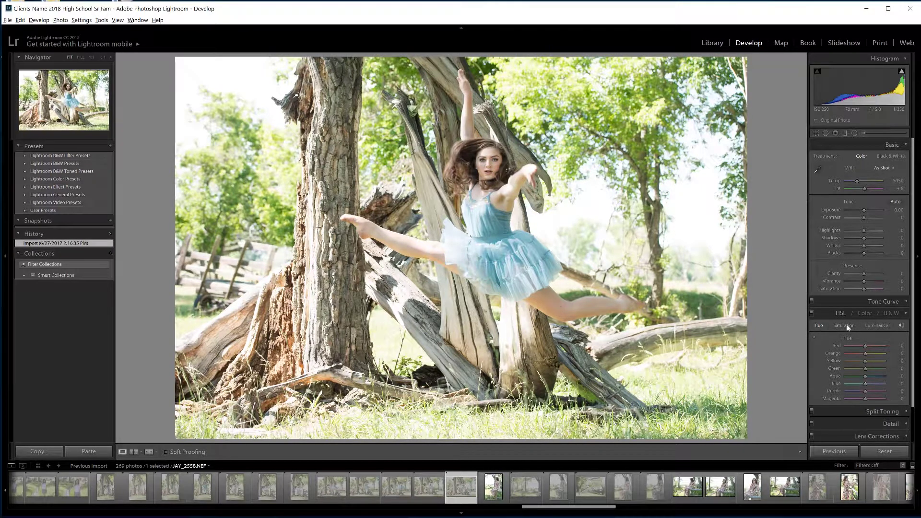
click(892, 312)
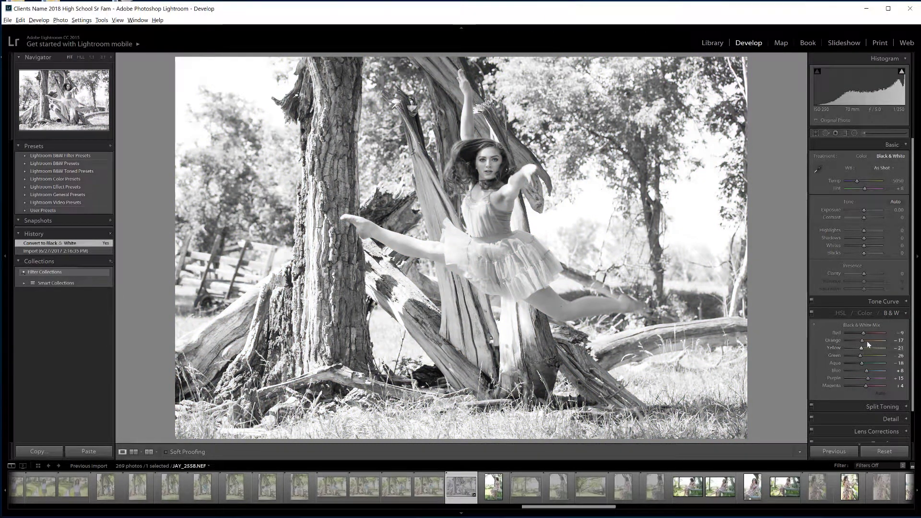
Step: Adjust the B&W dancer's contrast and exposure, clear its flag, and step back to JAY_2557
drag(867, 218, 872, 218)
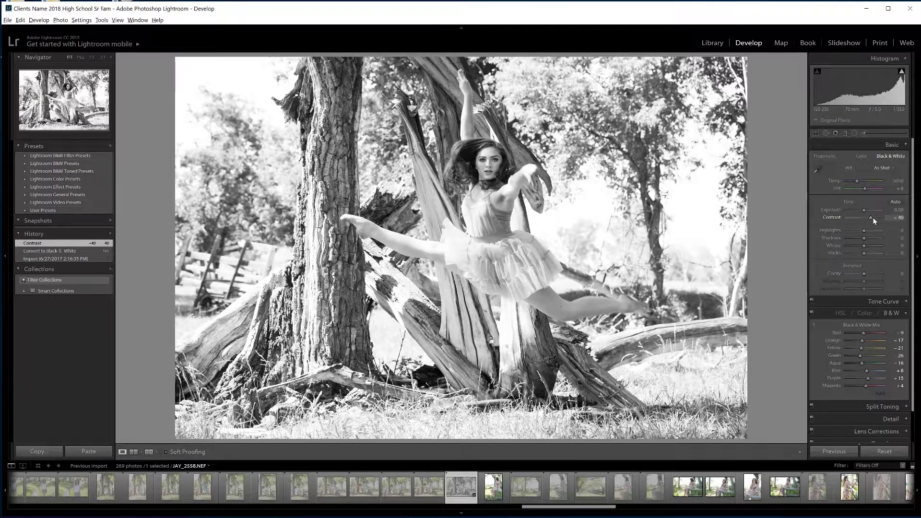
drag(873, 217, 863, 210)
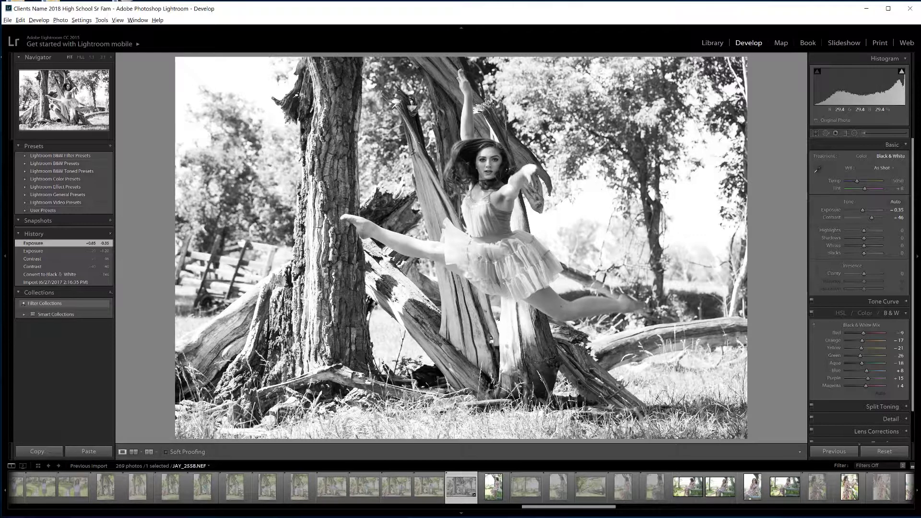
key(u)
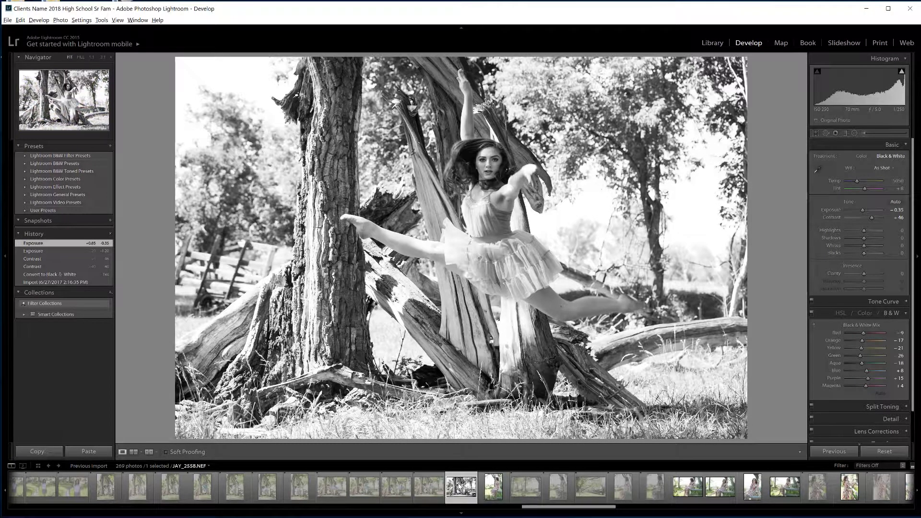
key(u)
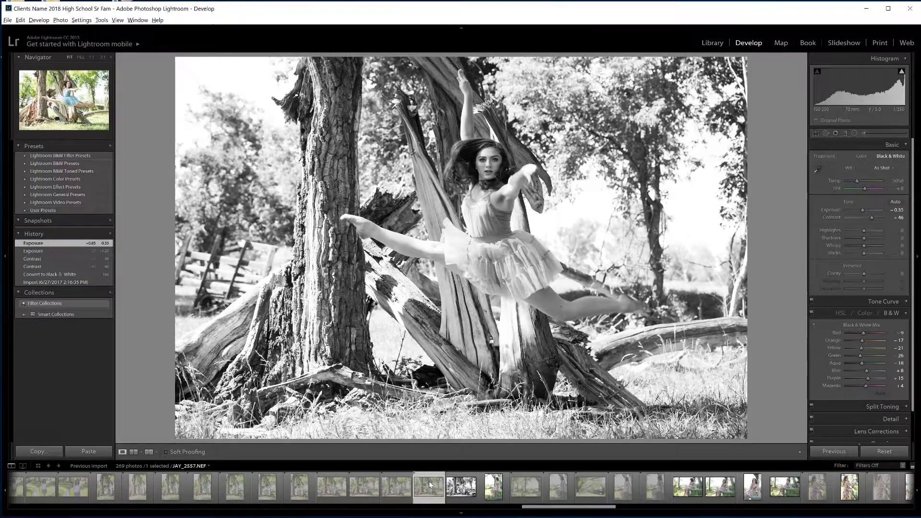
key(Left)
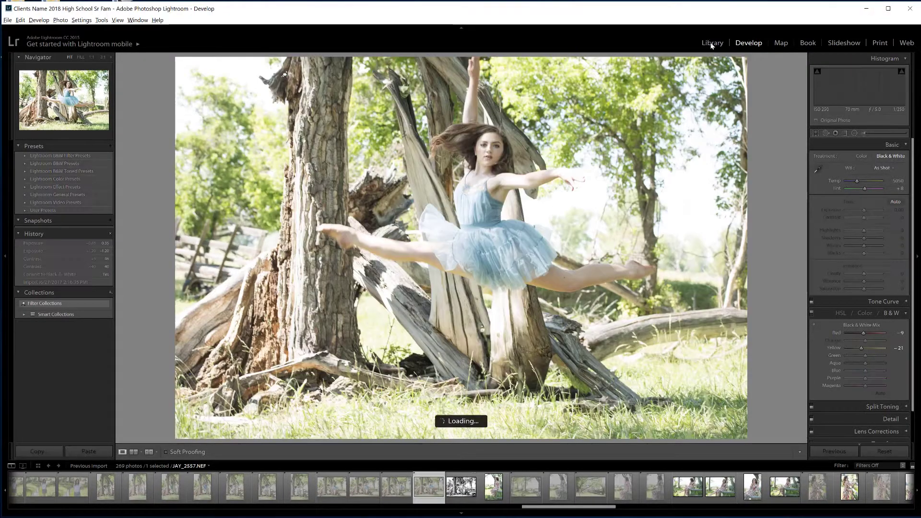
Step: Back in the Library, zoom to 1:1 to check the dancer's face sharpness, then zoom out
click(713, 43)
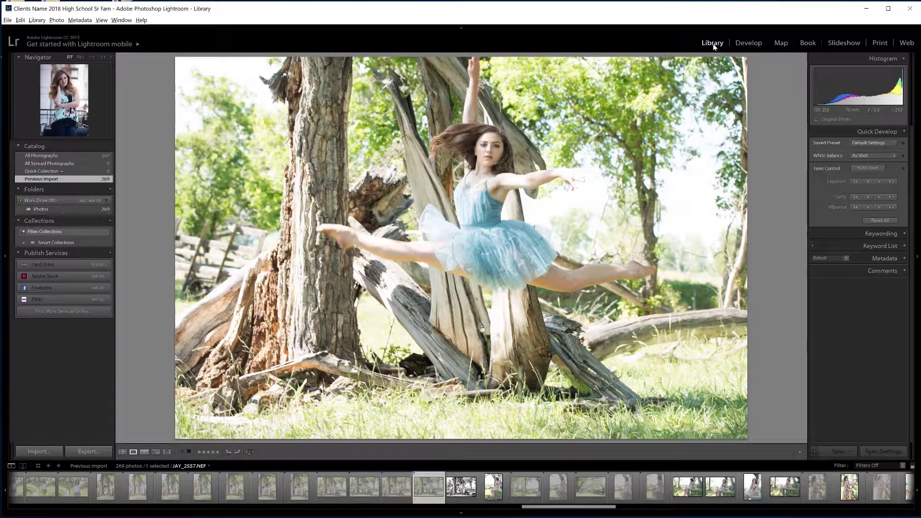
click(493, 146)
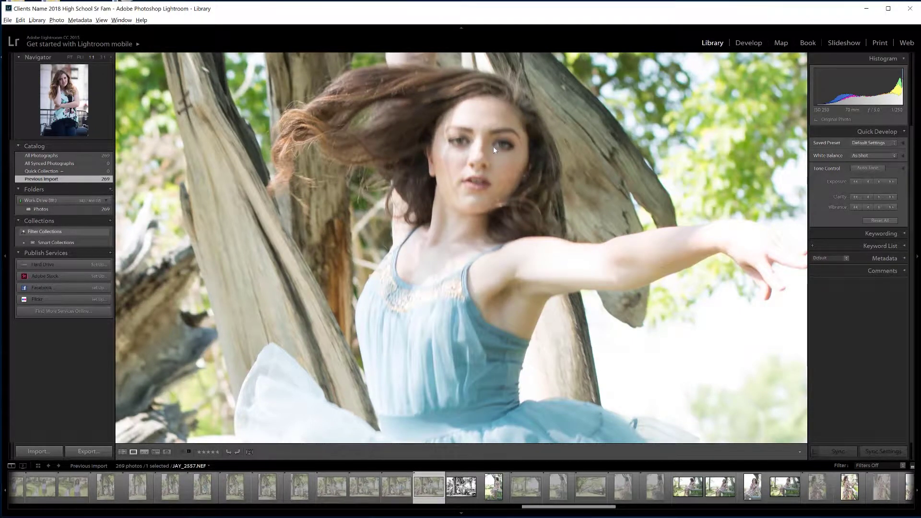
click(493, 146)
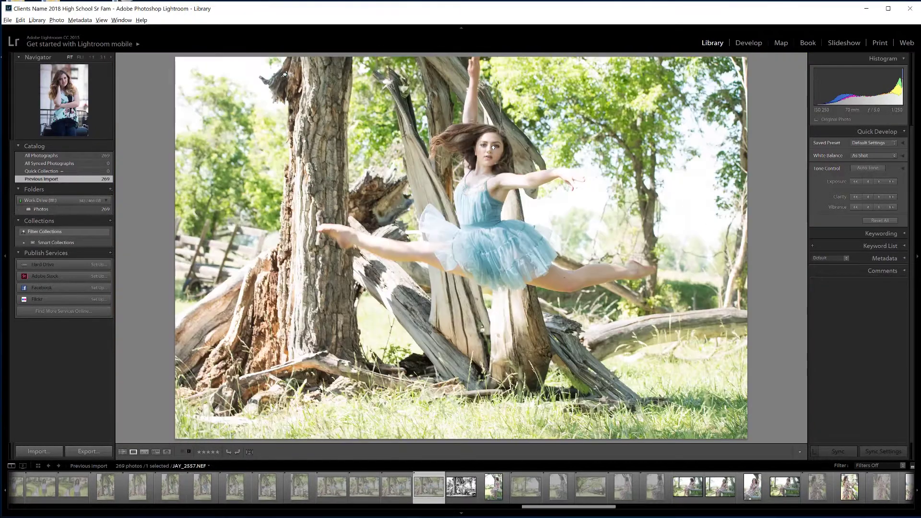
Step: Cull back past the dancer shots, unflagging two photos, to the white T-shirt portrait JAY_2546
key(Right)
key(Left)
key(Left)
key(Left)
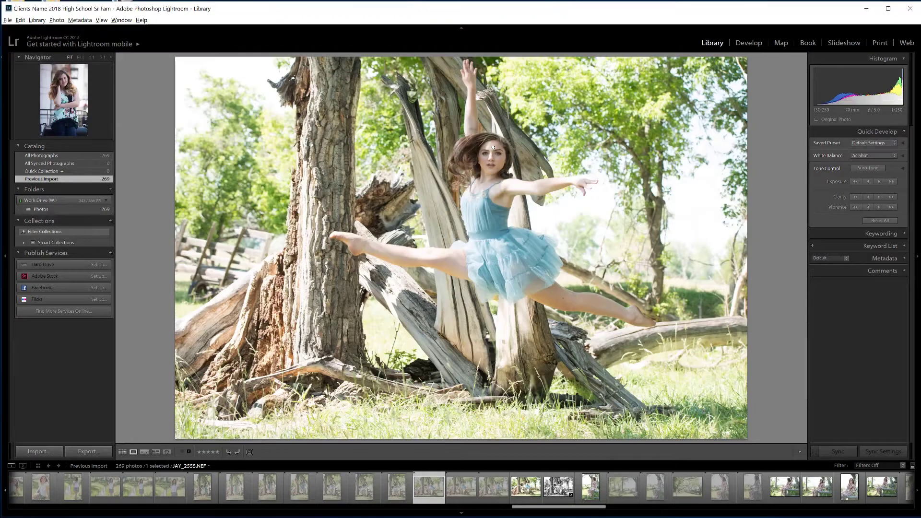
key(Right)
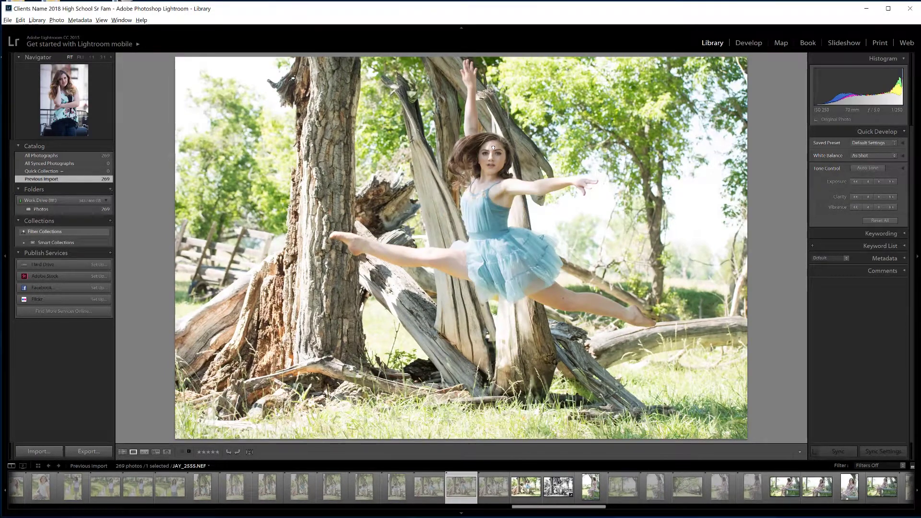
key(u)
key(Left)
key(Left)
key(Left)
key(Left)
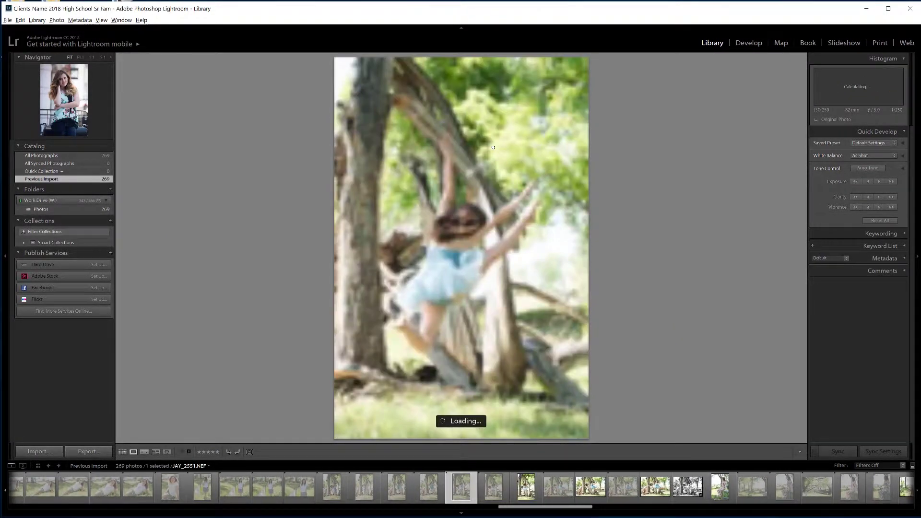
key(Left)
key(Left)
key(Left)
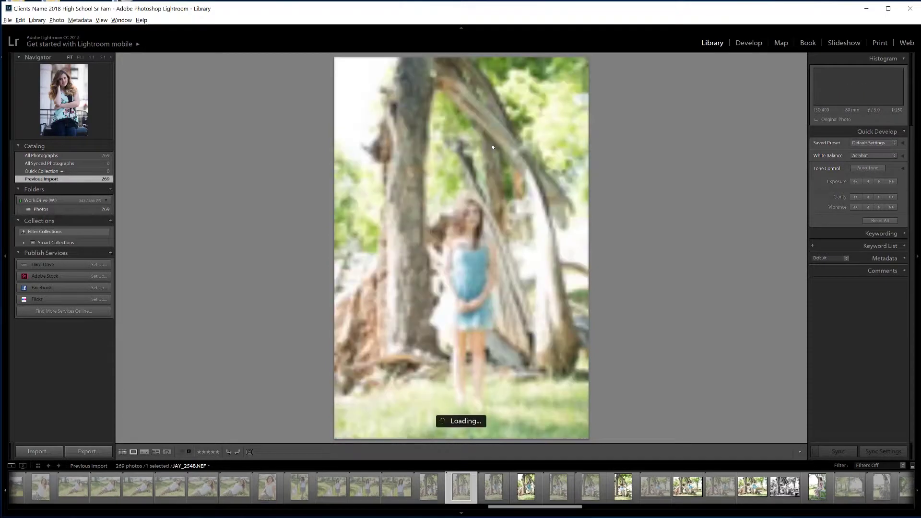
key(u)
key(Left)
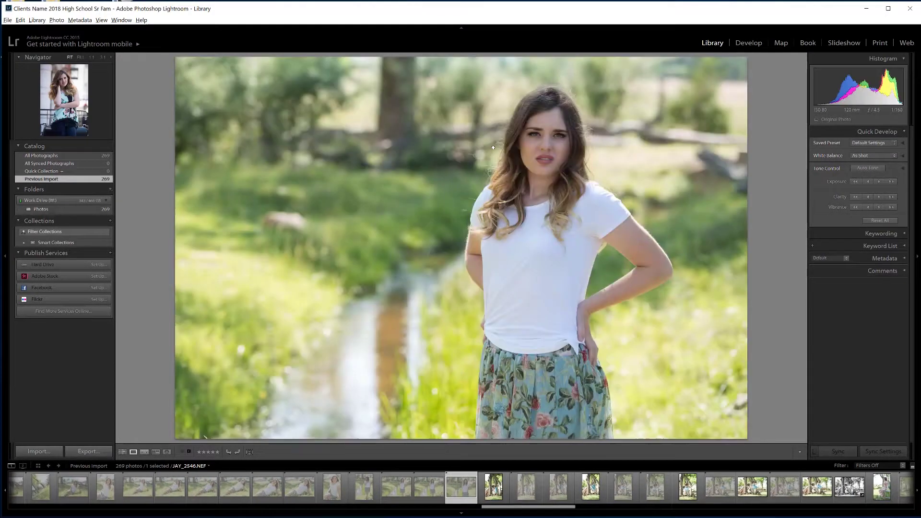
key(Left)
key(Right)
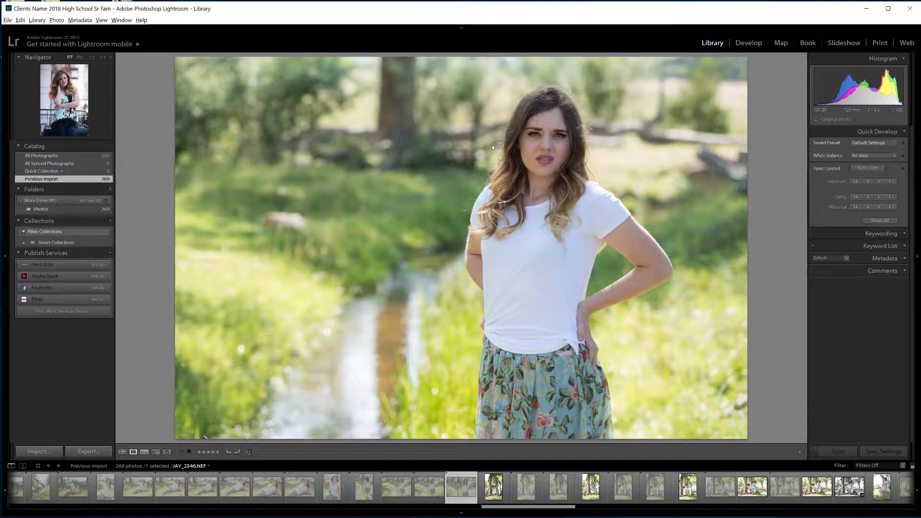
Step: Step back through earlier portraits, clearing one flag, and open grass-seated JAY_2534 in Develop
key(Left)
key(Left)
key(Left)
key(Left)
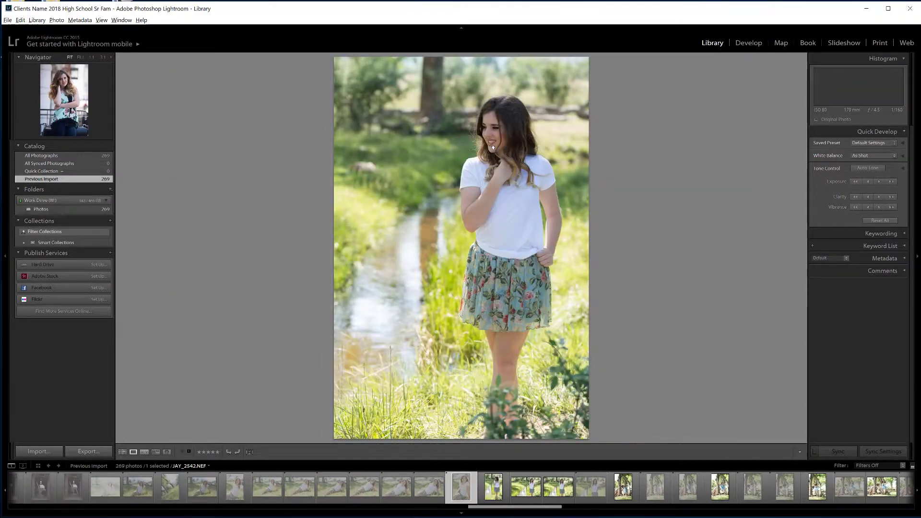
key(Left)
key(Left)
key(Left)
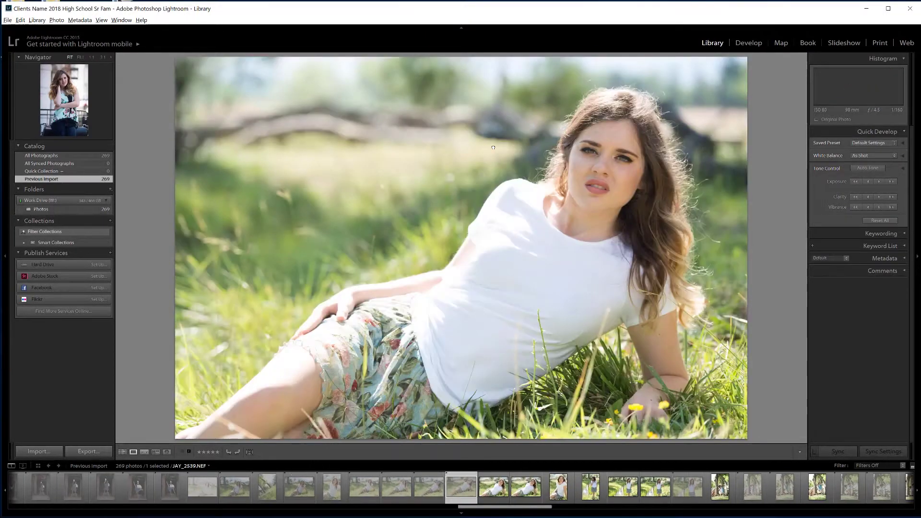
key(Left)
key(Left)
key(Left)
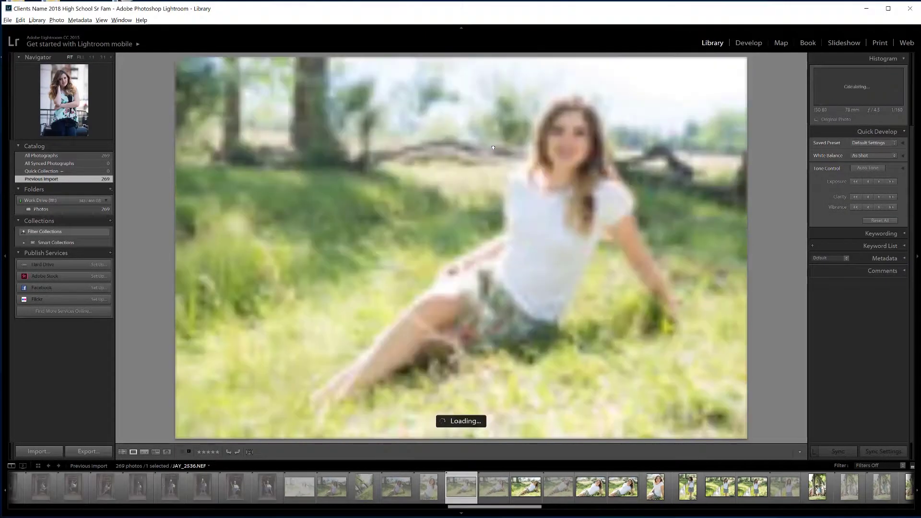
key(u)
key(Left)
key(Left)
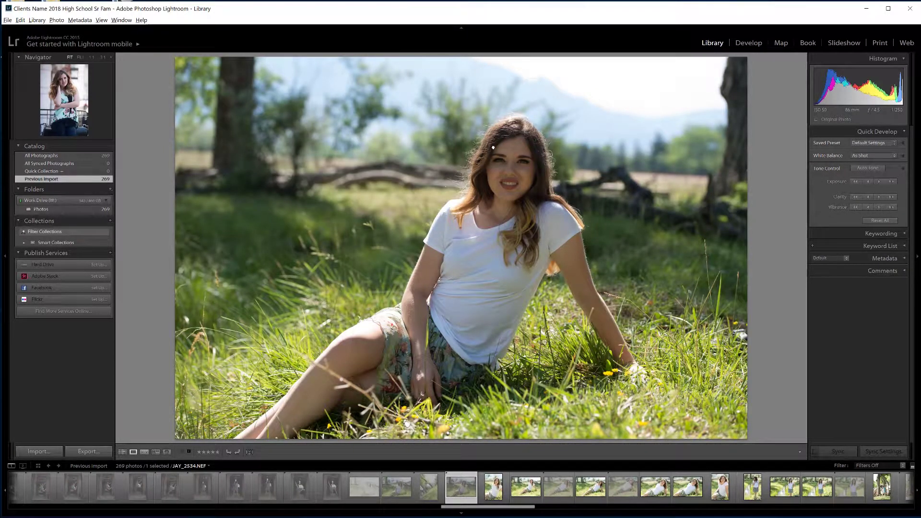
click(745, 44)
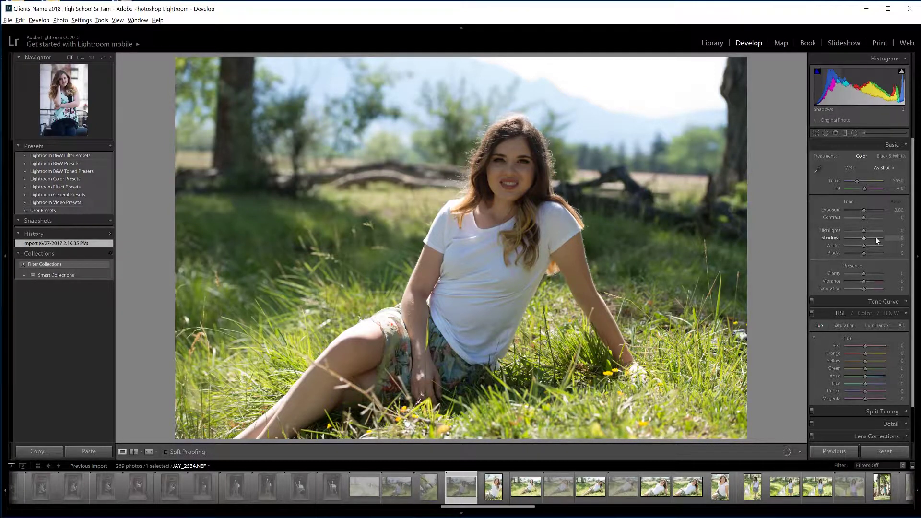
Step: Set Shadows to +100 and Highlights to +7 on the grass portrait, then return to Library
click(876, 238)
click(885, 237)
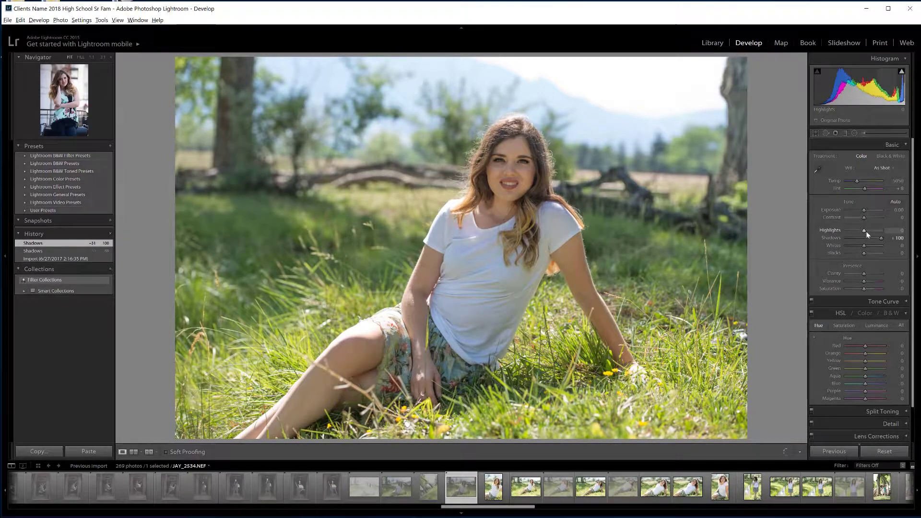
click(866, 230)
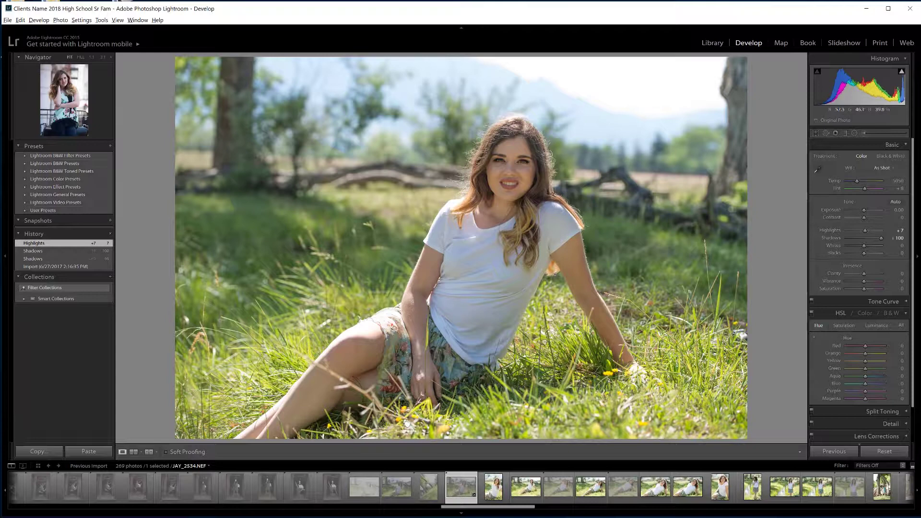
click(717, 43)
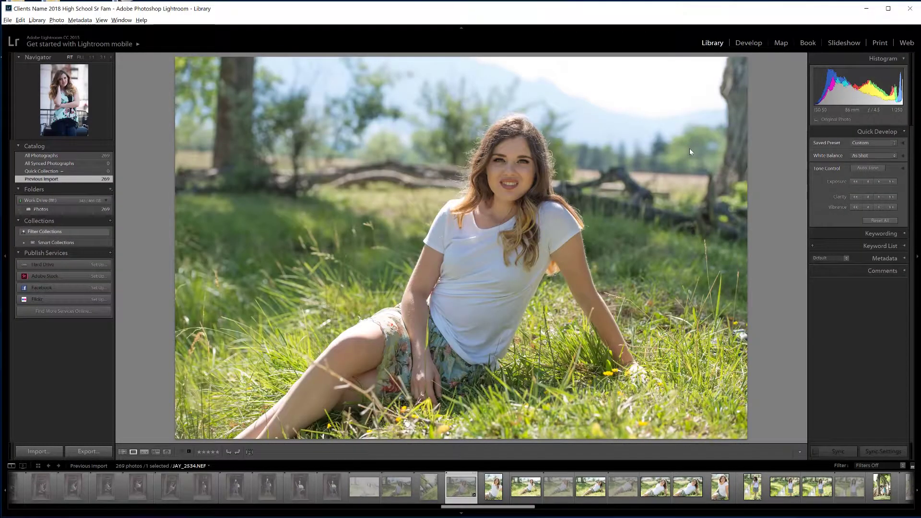
Step: Step back through the shoot to the dancer shots, clearing flags on three frames
key(u)
key(Left)
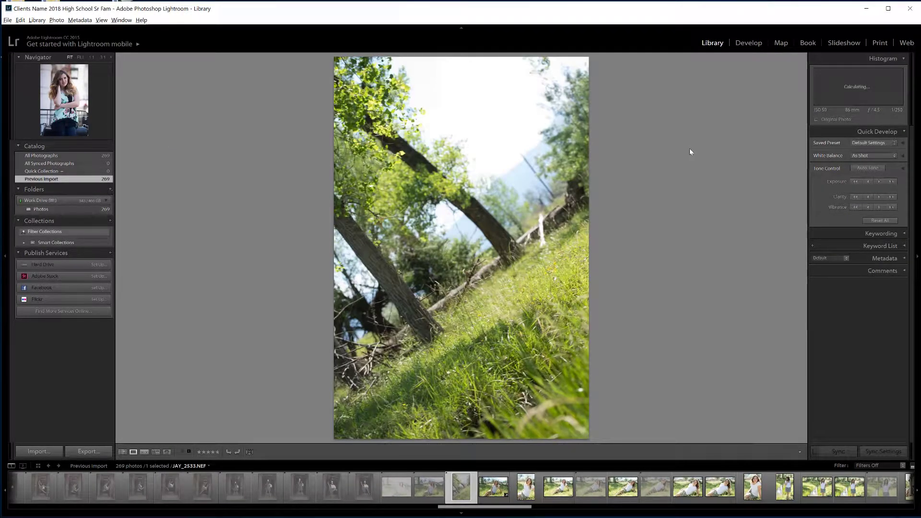
key(Left)
key(Left)
key(Left)
key(Left)
key(u)
key(Left)
key(Left)
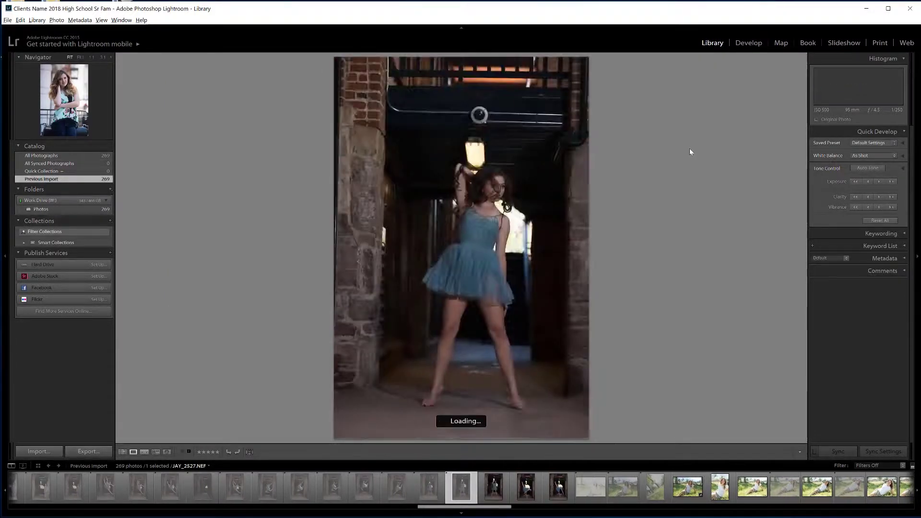
key(Left)
key(Left)
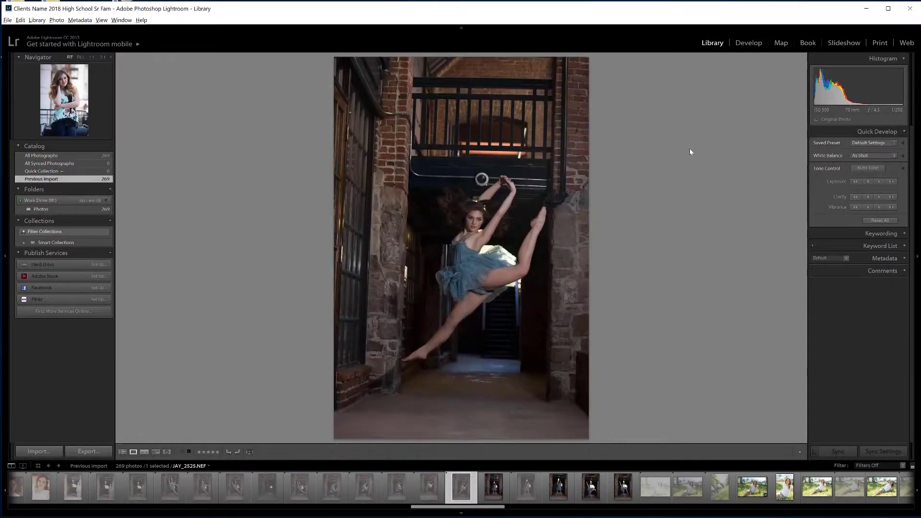
key(Left)
key(u)
key(Left)
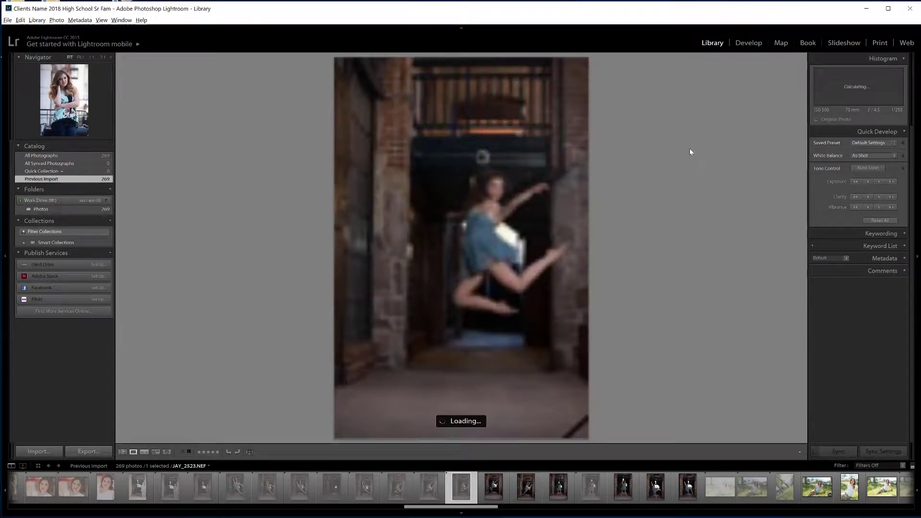
Step: Review the brick-doorway leap shots, unflagging one and landing on JAY_2521
key(Right)
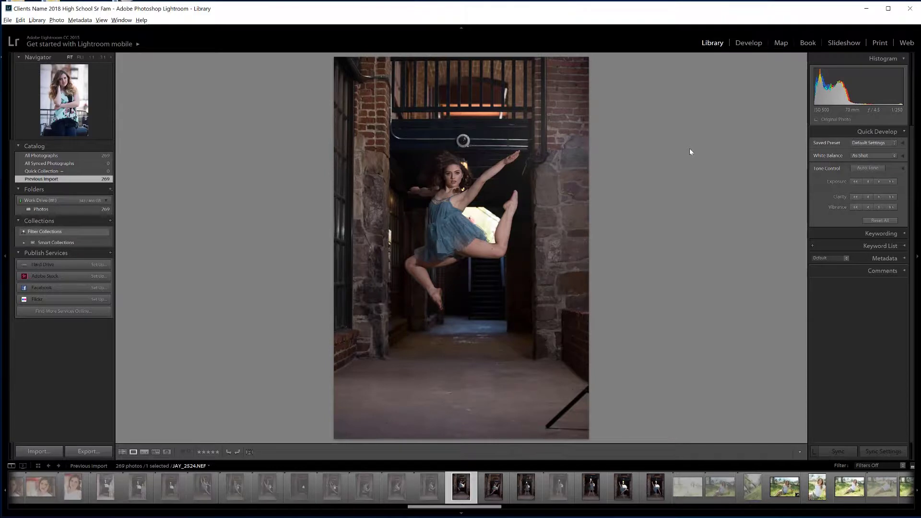
key(Left)
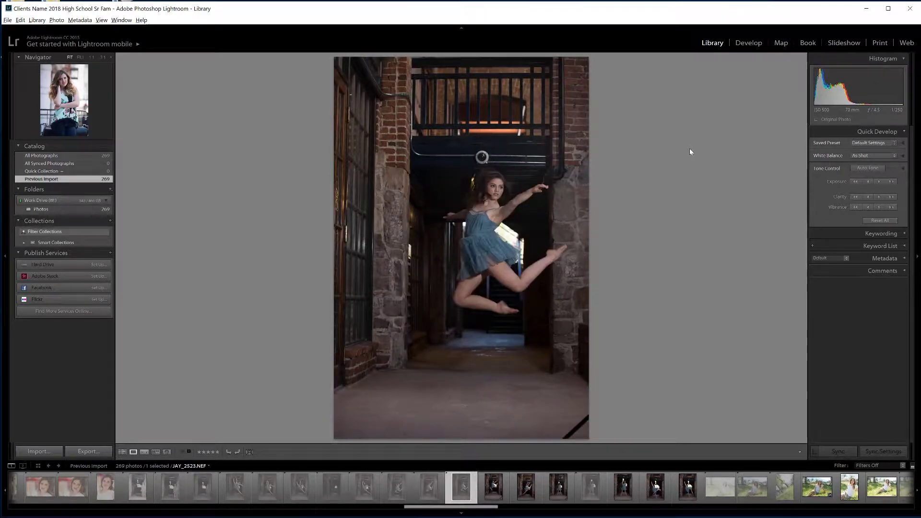
key(Left)
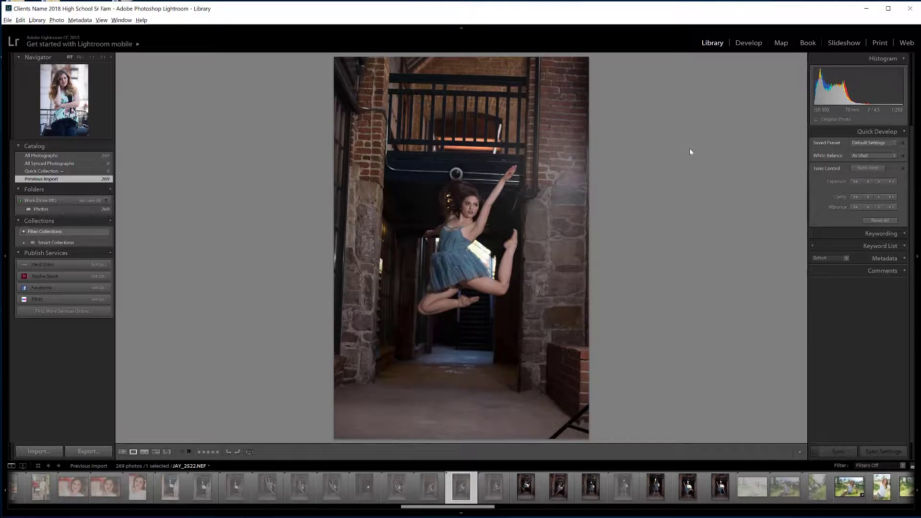
key(u)
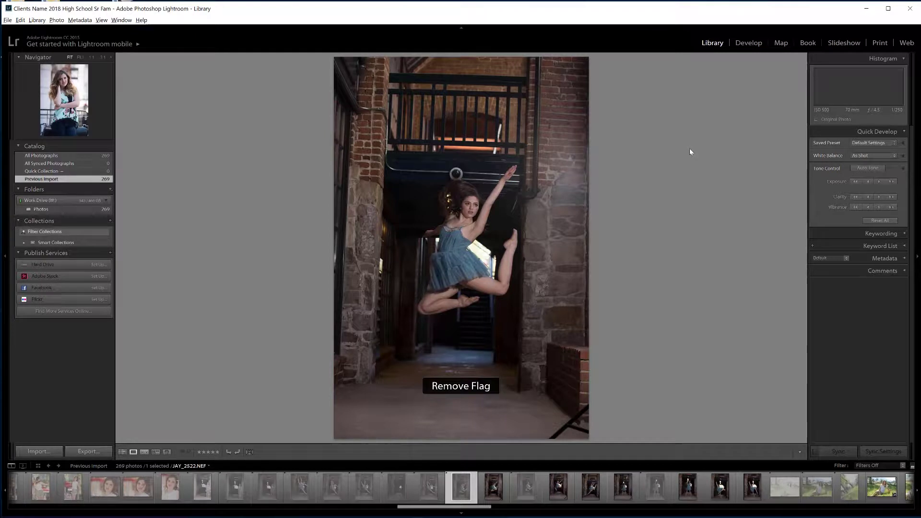
key(Left)
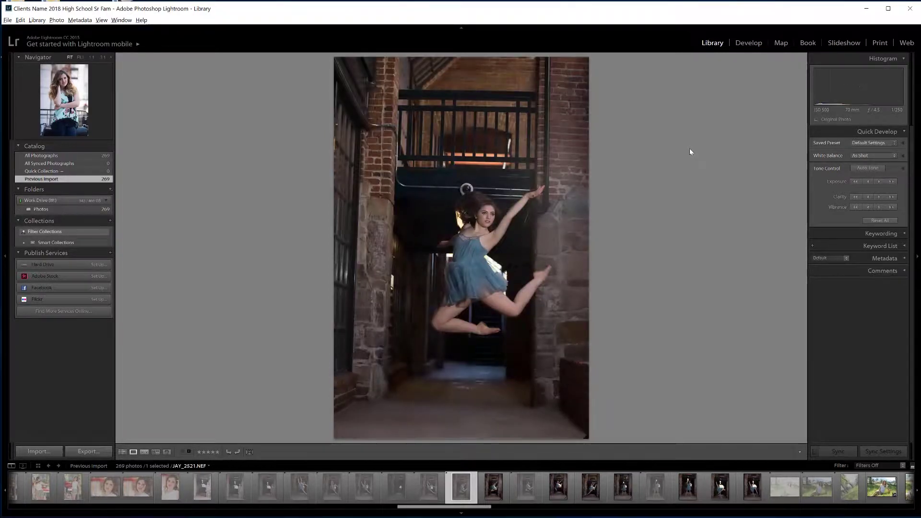
Step: Check the dancer's face at 1:1, return to Fit, and remove the reject flag
click(499, 223)
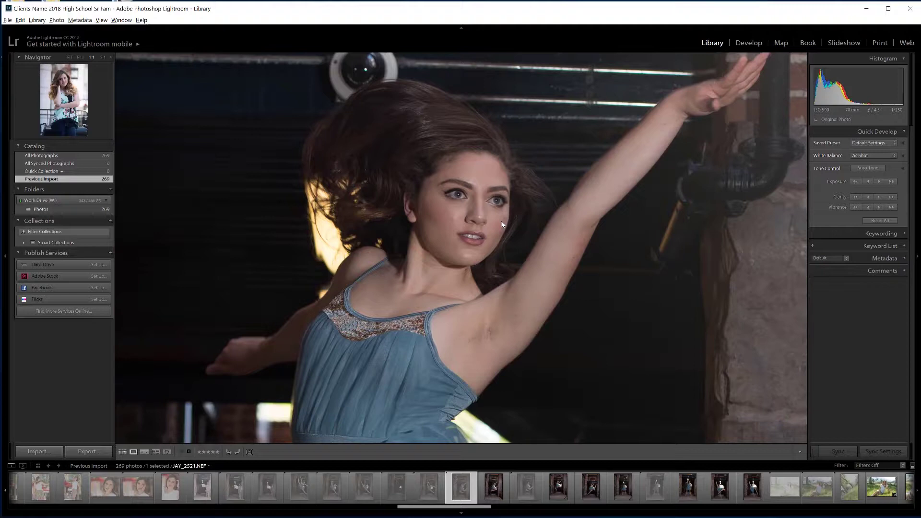
click(564, 225)
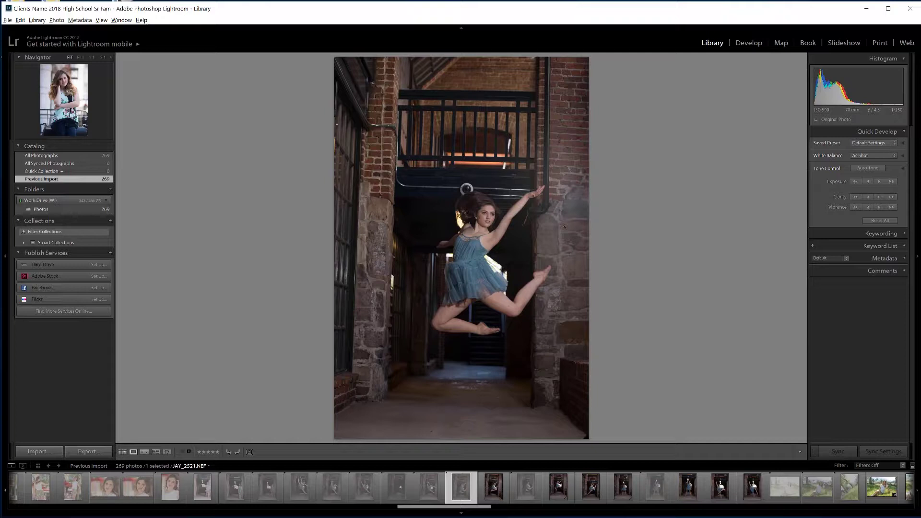
key(u)
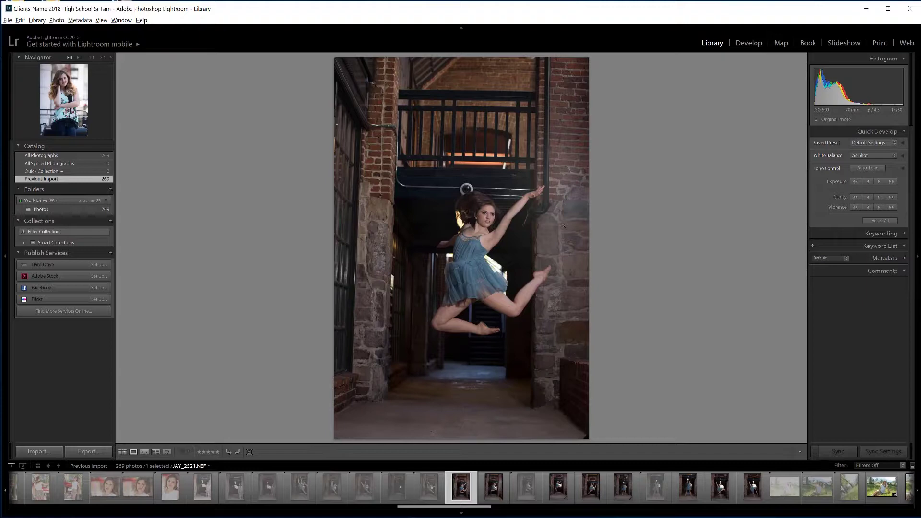
Step: Step back through earlier portraits to crouching JAY_2492, clearing three flags along the way
key(Left)
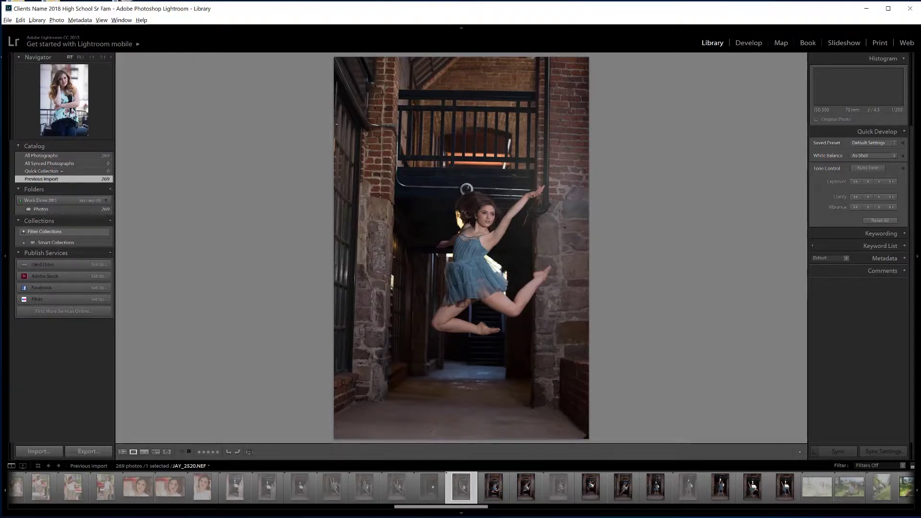
key(Left)
key(Left)
key(Left)
key(Left)
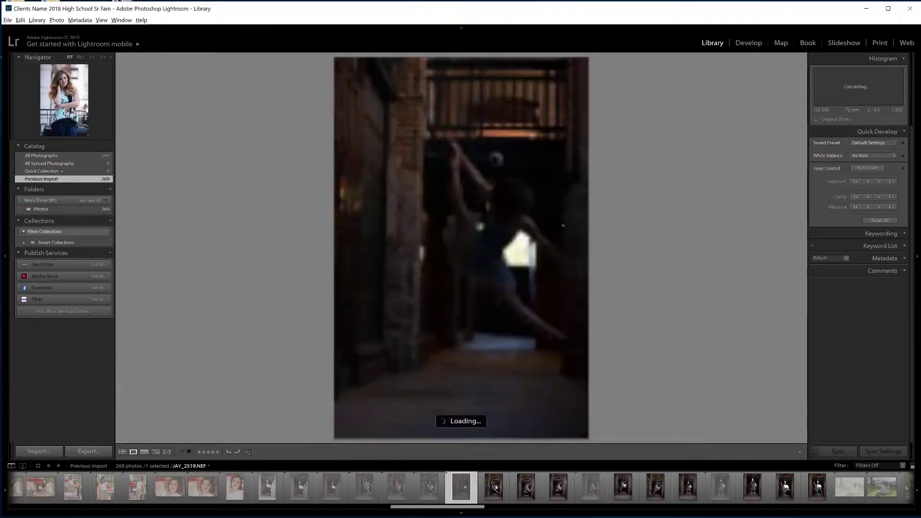
key(u)
key(Left)
key(Left)
key(Left)
key(Left)
key(Left)
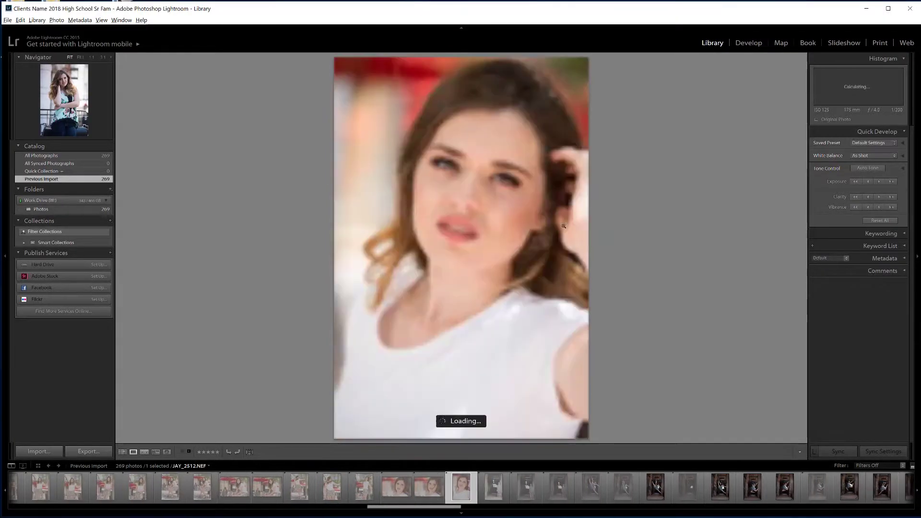
key(Left)
key(Left)
key(Left)
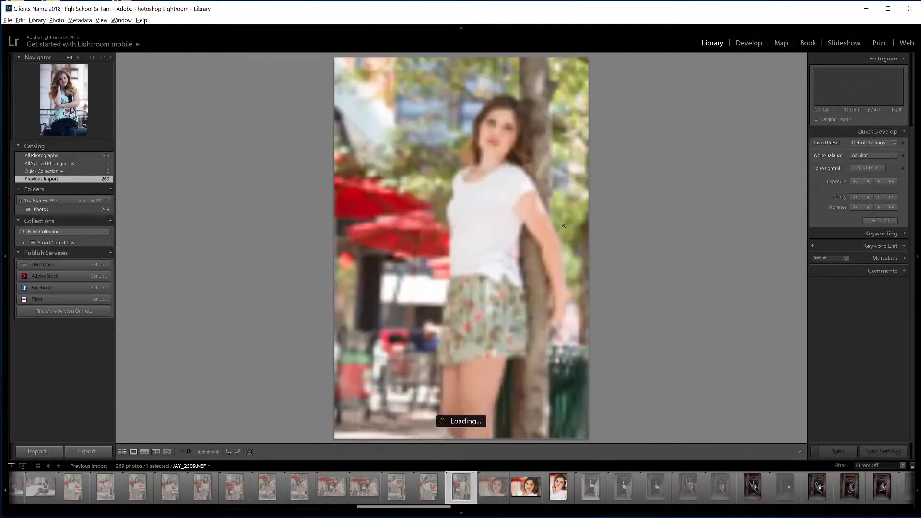
key(u)
key(Left)
key(Left)
key(Left)
key(Left)
key(Left)
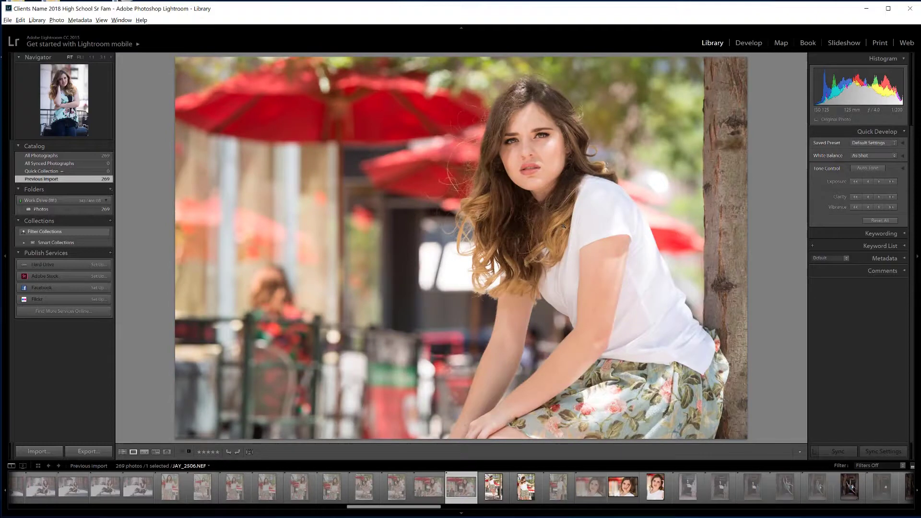
key(u)
key(Left)
key(Left)
key(Left)
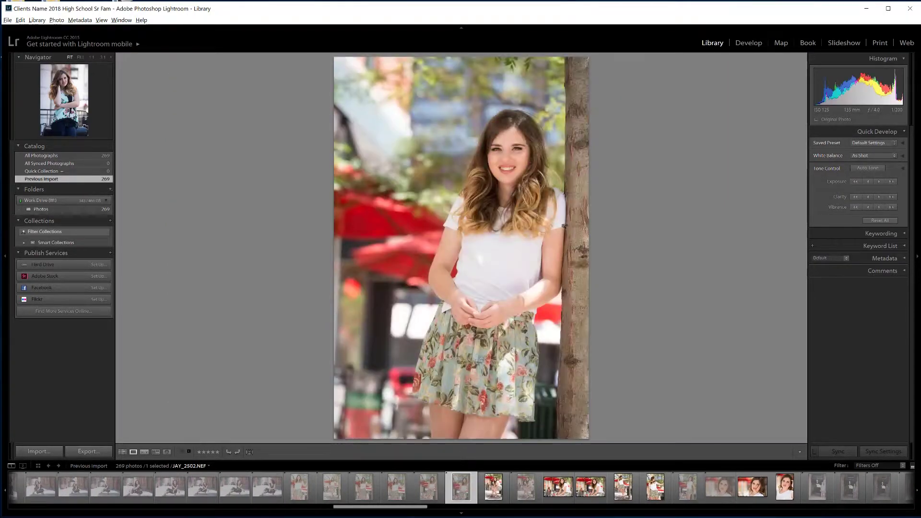
key(Left)
key(Left)
key(Left)
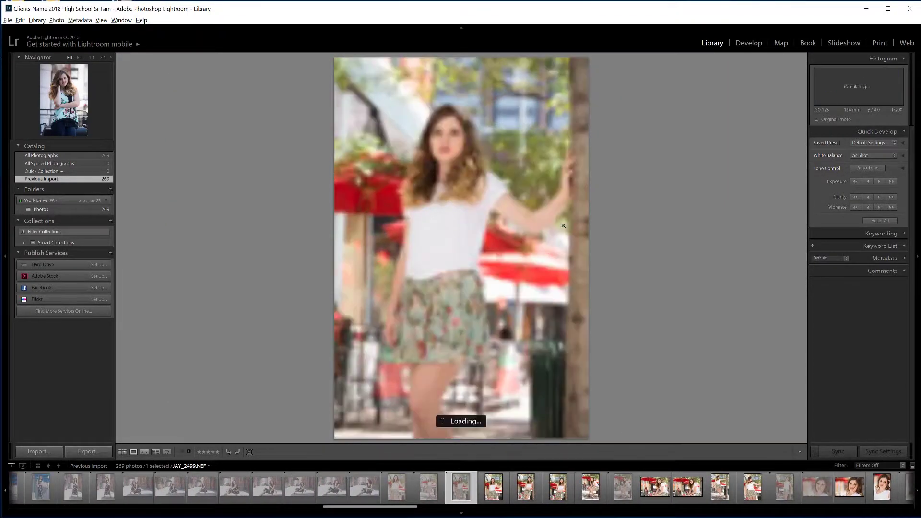
key(Left)
key(Left)
key(Left)
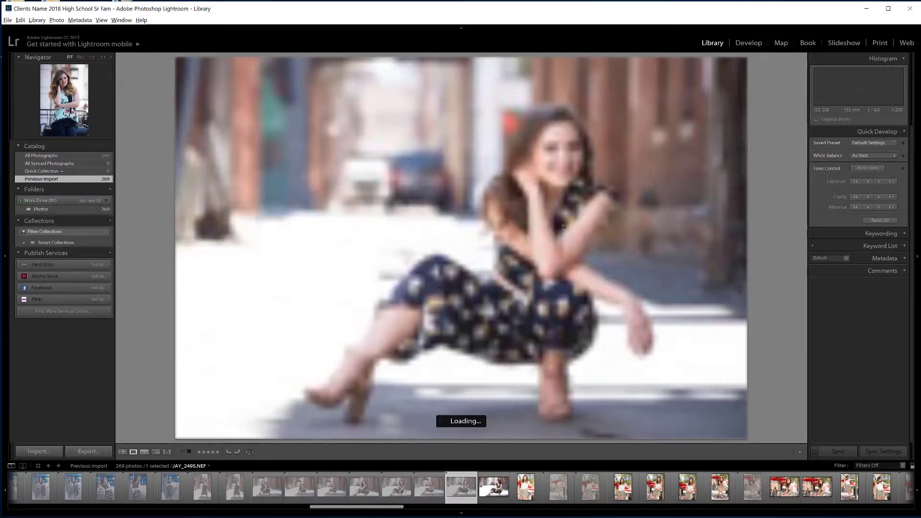
key(Left)
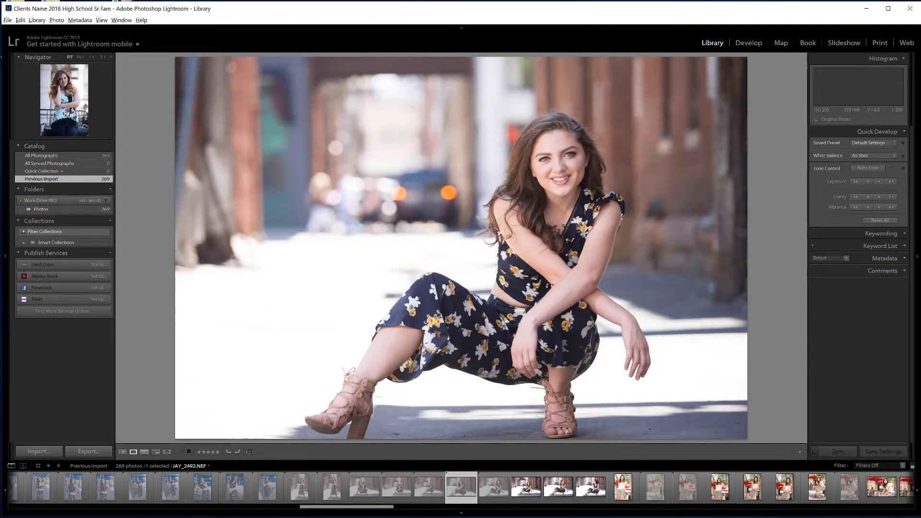
Step: Clear flags on navy-dress shots while stepping back, unflagging JAY_2483
key(Left)
key(u)
key(Left)
key(Left)
key(Left)
key(Left)
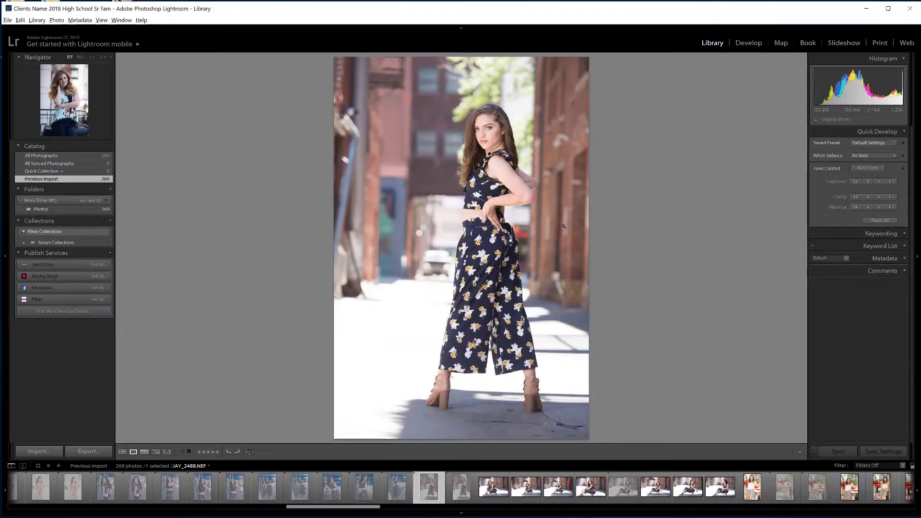
key(Left)
key(Left)
key(Left)
key(Left)
key(Left)
key(Left)
key(Left)
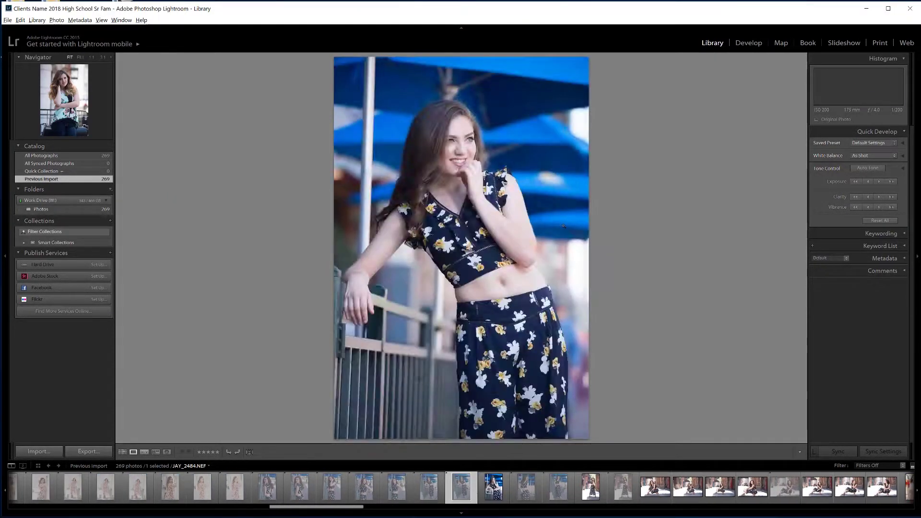
key(Right)
key(Right)
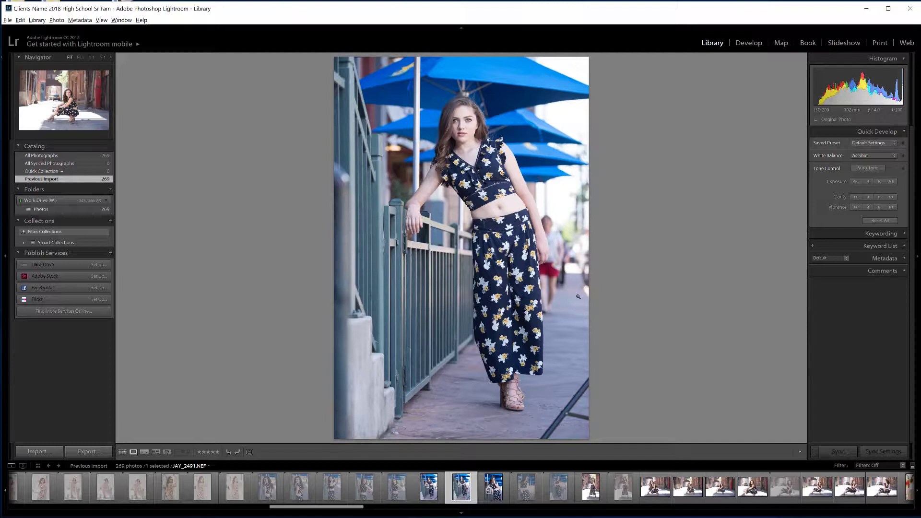
key(Left)
key(Left)
key(Left)
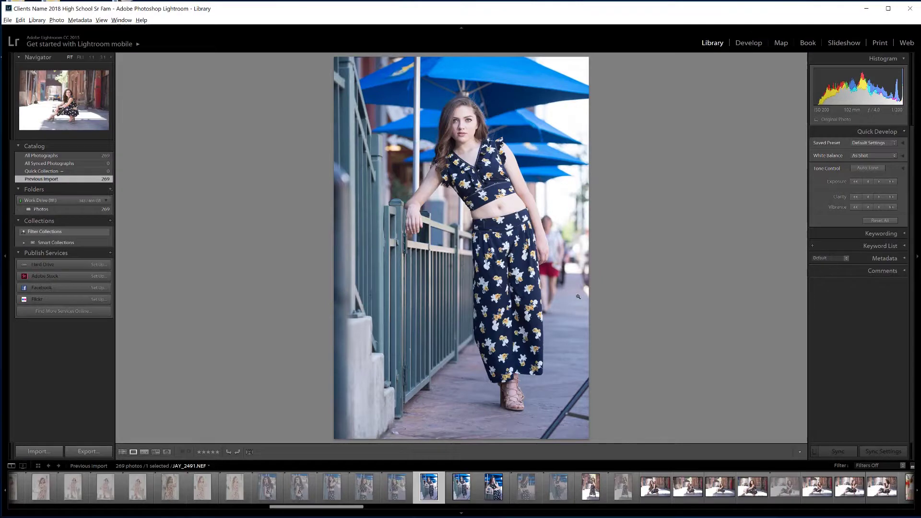
key(Left)
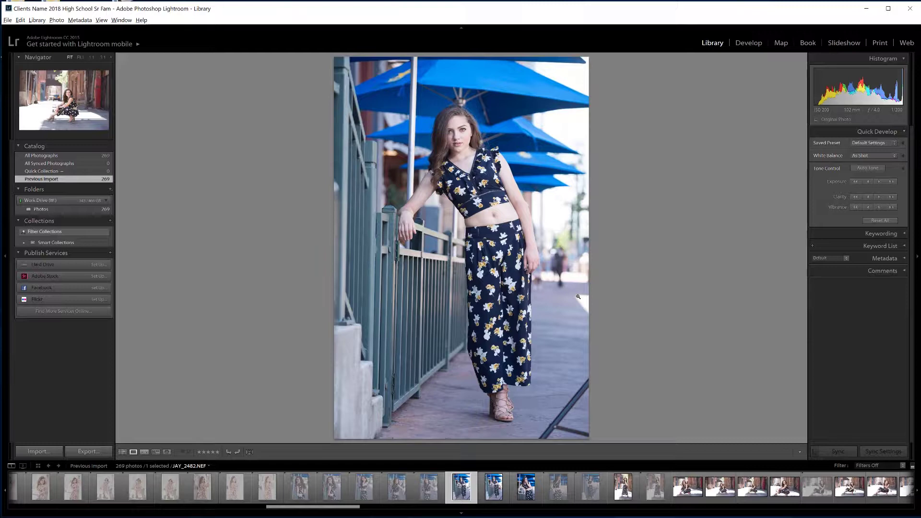
key(Right)
key(Right)
key(Left)
key(u)
Step: Unflag further shots around JAY_2479 and JAY_2476, arriving at pink floral-dress JAY_2475
key(Left)
key(Left)
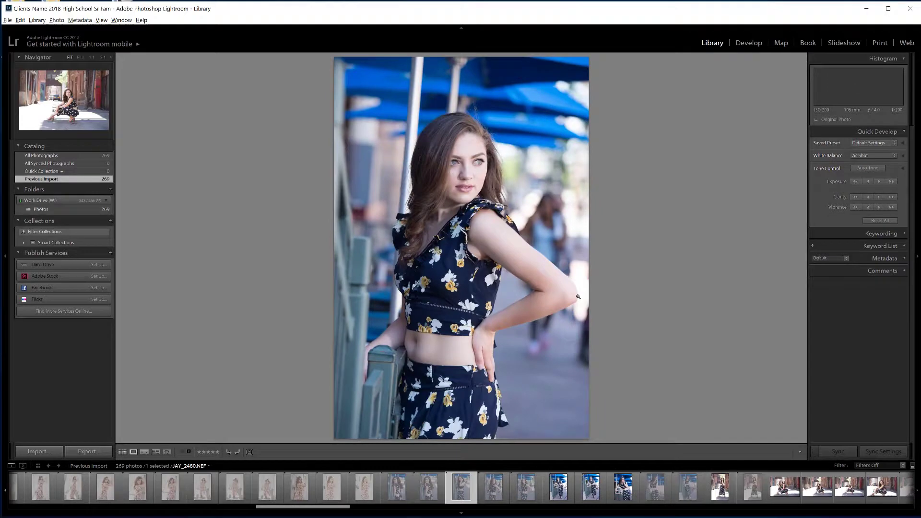
key(Right)
key(u)
key(Left)
key(Left)
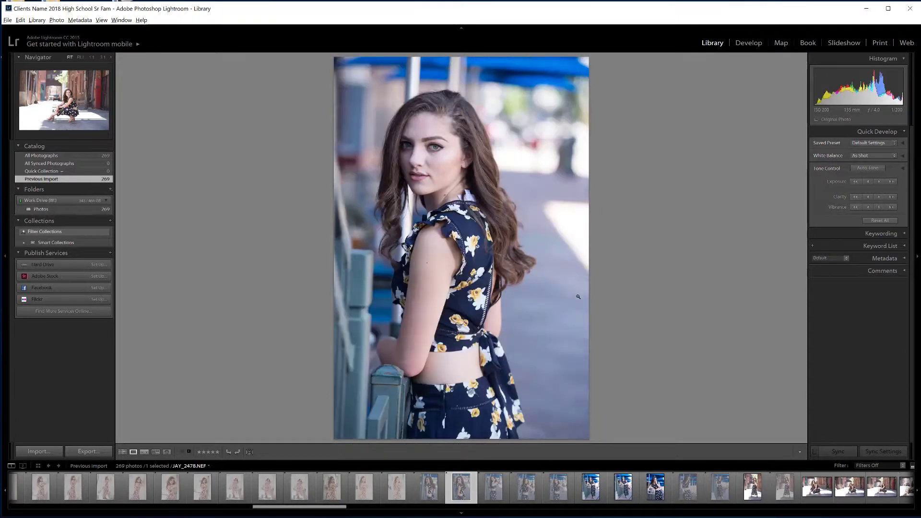
key(Left)
key(u)
key(Left)
key(Left)
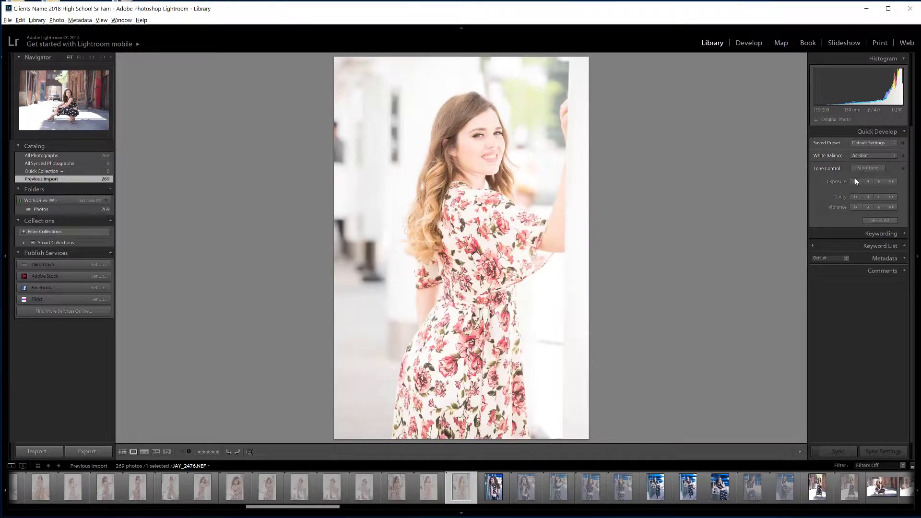
key(u)
key(Left)
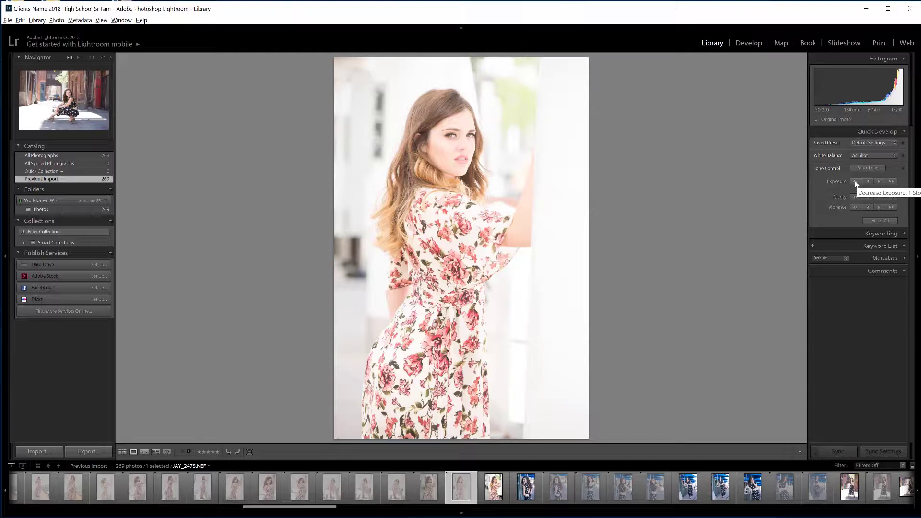
Step: Lower JAY_2475's exposure two Quick Develop steps, raise it one, and clear its reject flag
click(856, 182)
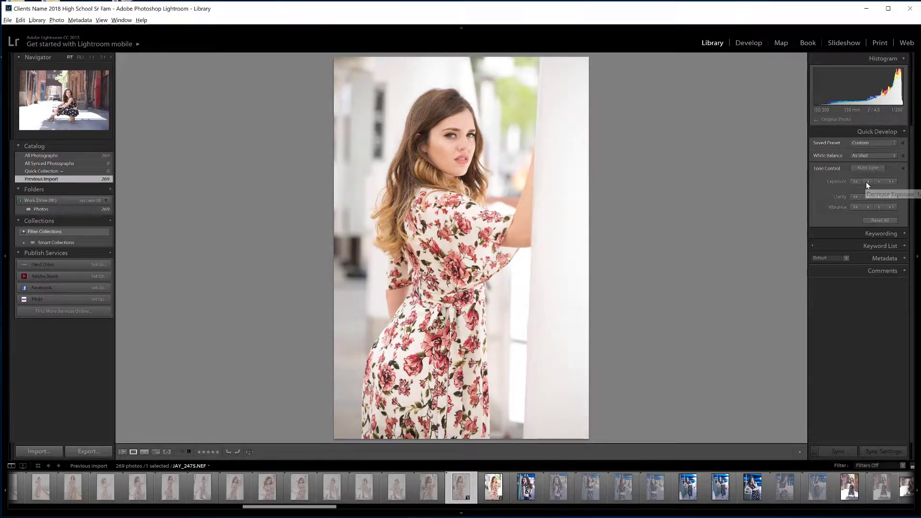
click(867, 182)
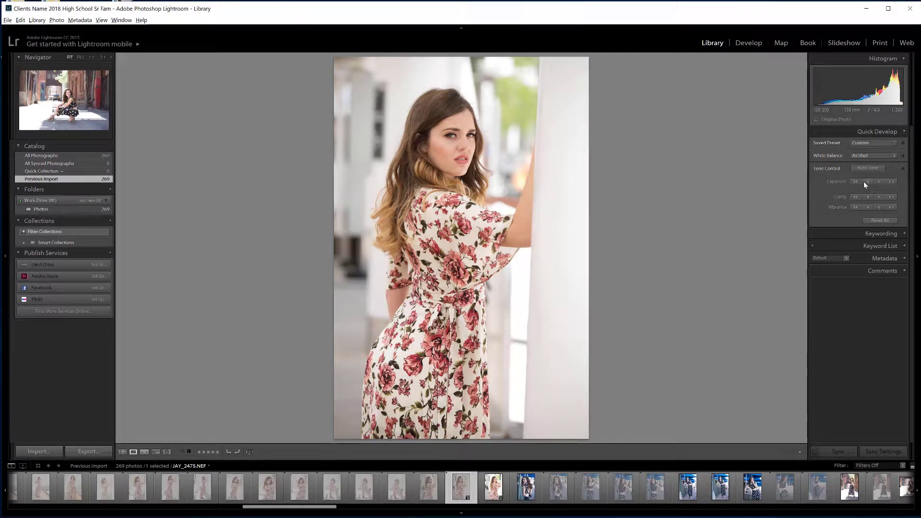
click(879, 181)
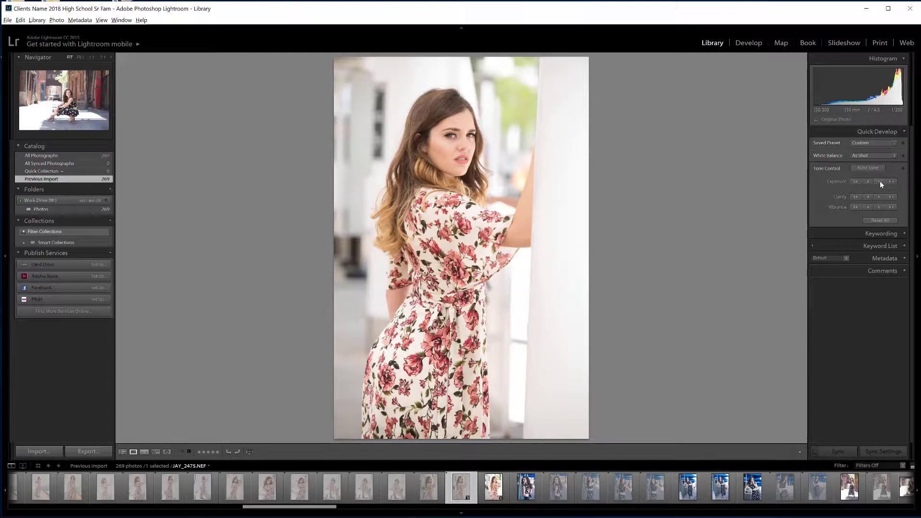
key(u)
key(Left)
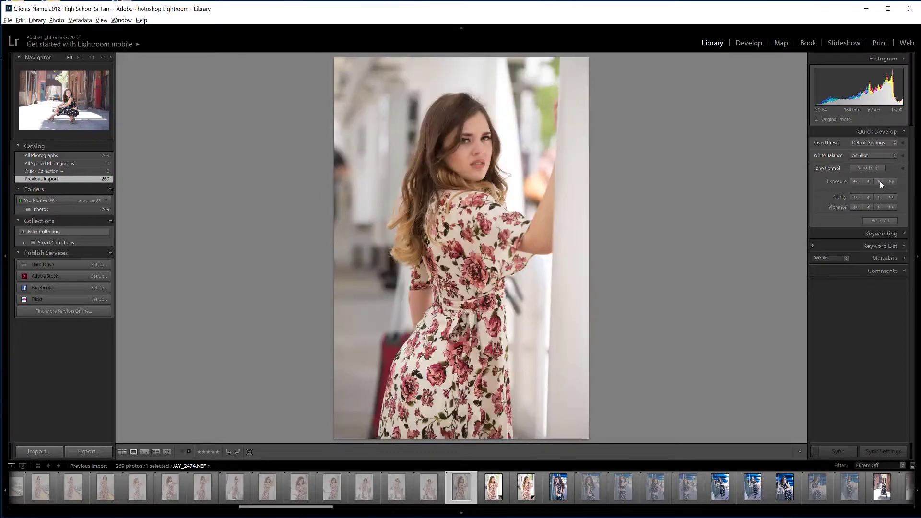
Step: Step back to the train-platform shots, clearing a flag, and rate JAY_2463 five stars
key(Left)
key(u)
key(Left)
key(Left)
key(Left)
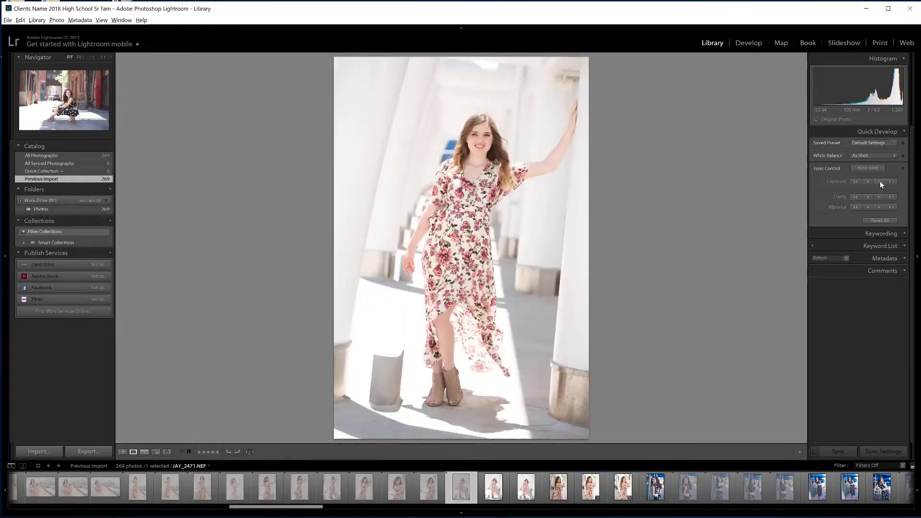
key(Left)
key(Left)
key(Left)
key(Left)
key(Left)
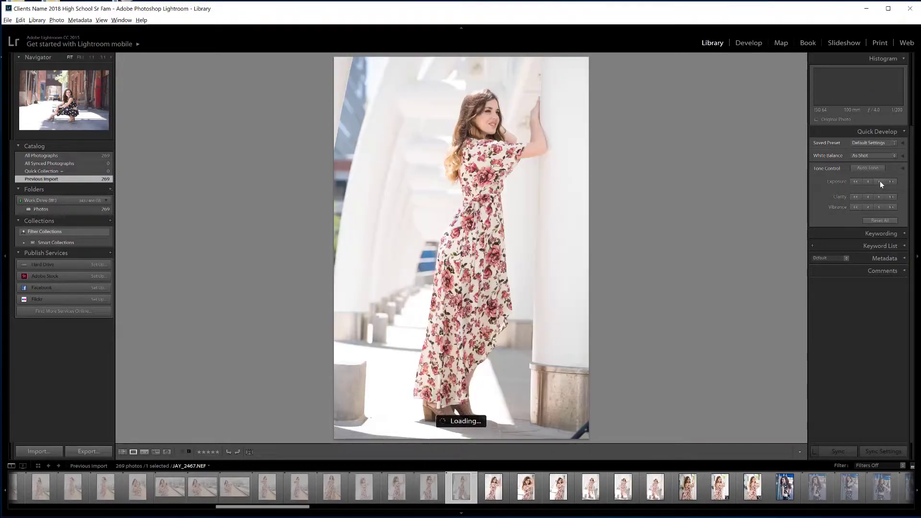
key(Left)
key(Left)
key(Left)
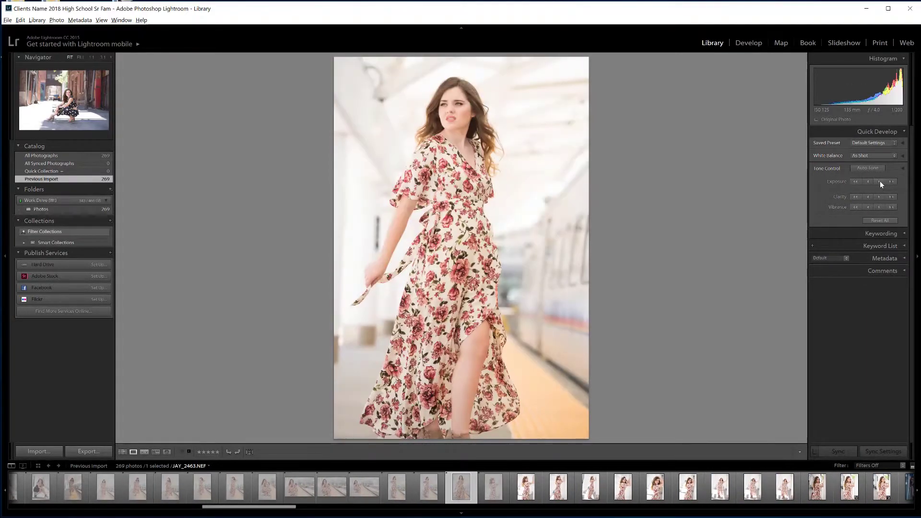
key(Right)
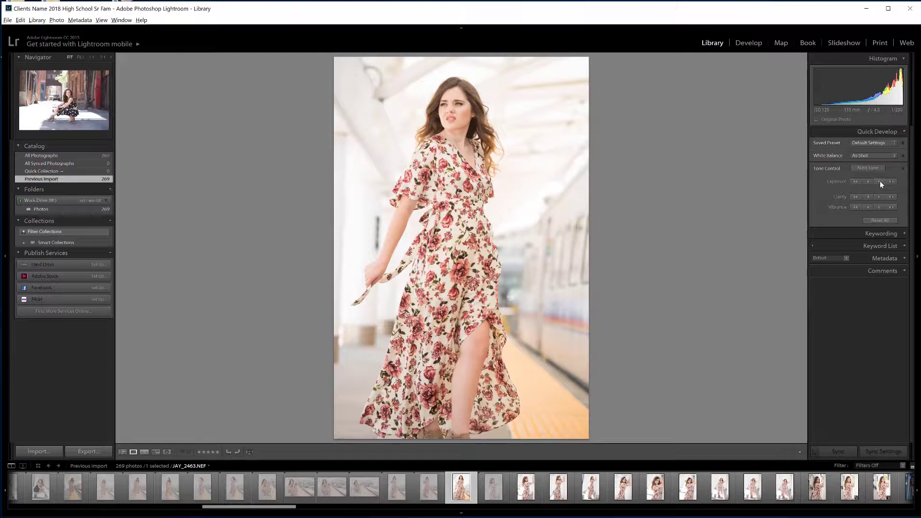
key(5)
Step: Rate JAY_2462 three stars and clear a flag while comparing neighbouring platform shots
key(Left)
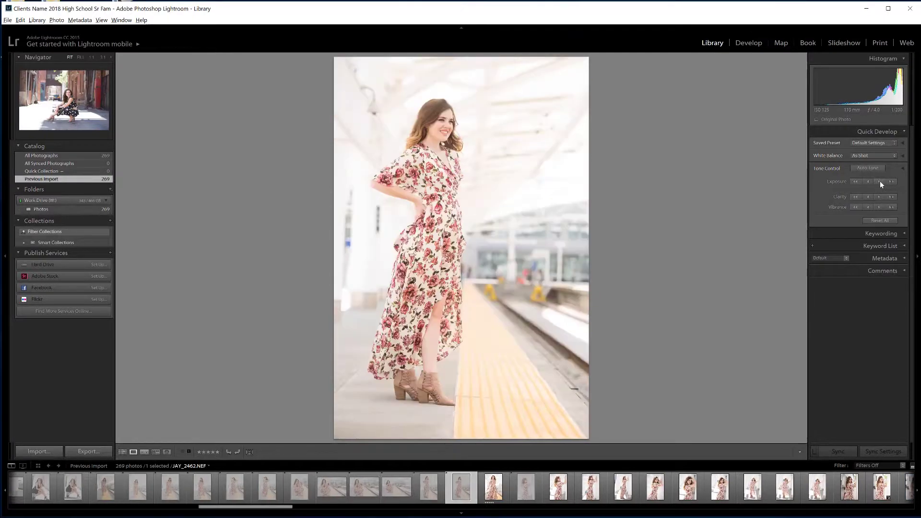
key(3)
key(Left)
key(Right)
key(Left)
key(u)
key(Left)
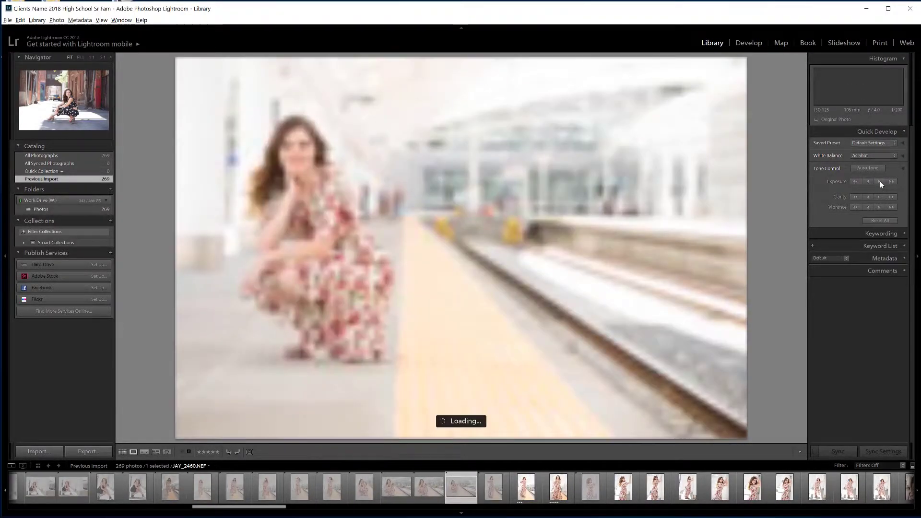
key(Right)
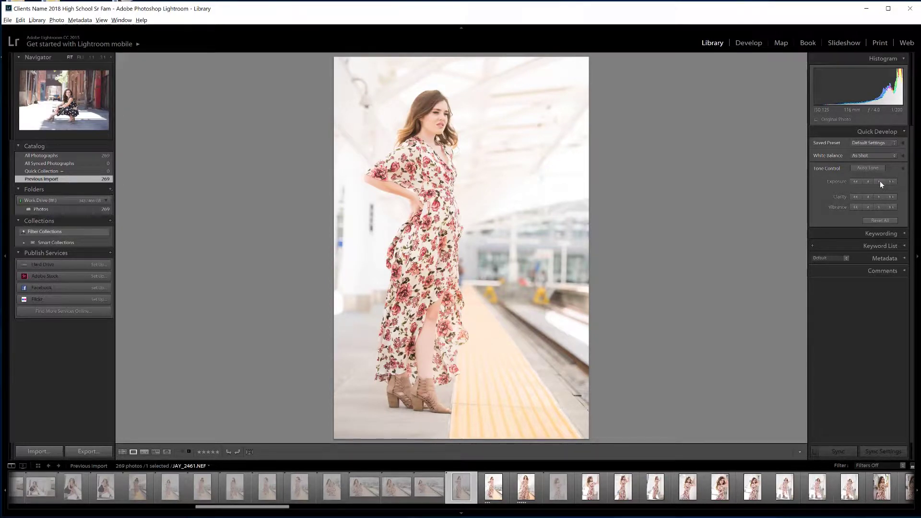
key(Right)
key(Right)
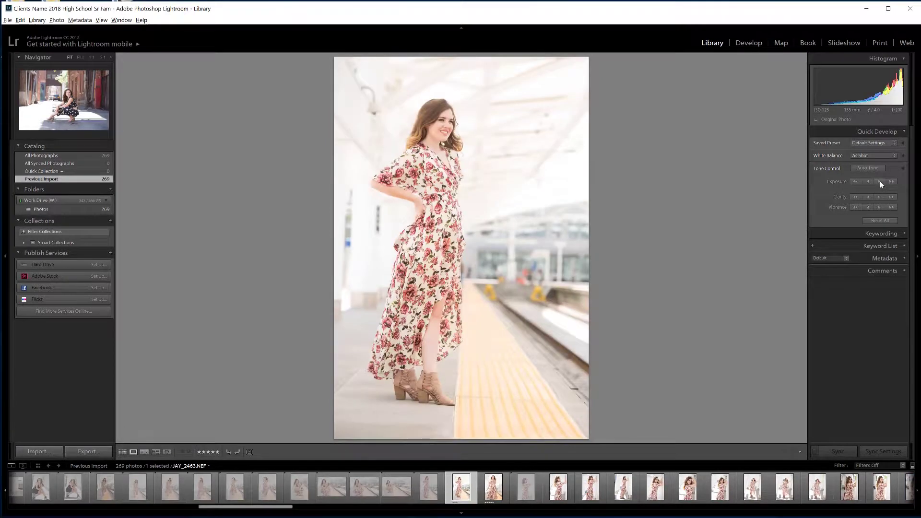
key(Right)
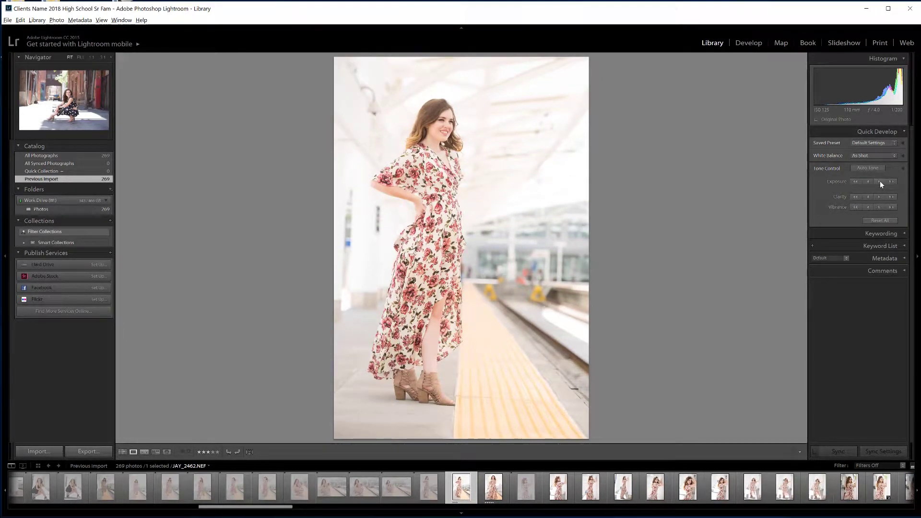
key(Left)
key(Left)
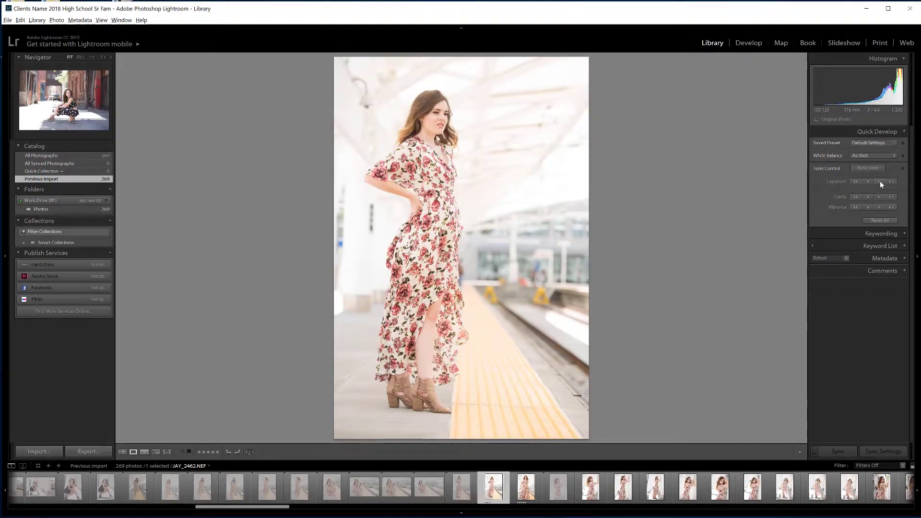
key(Right)
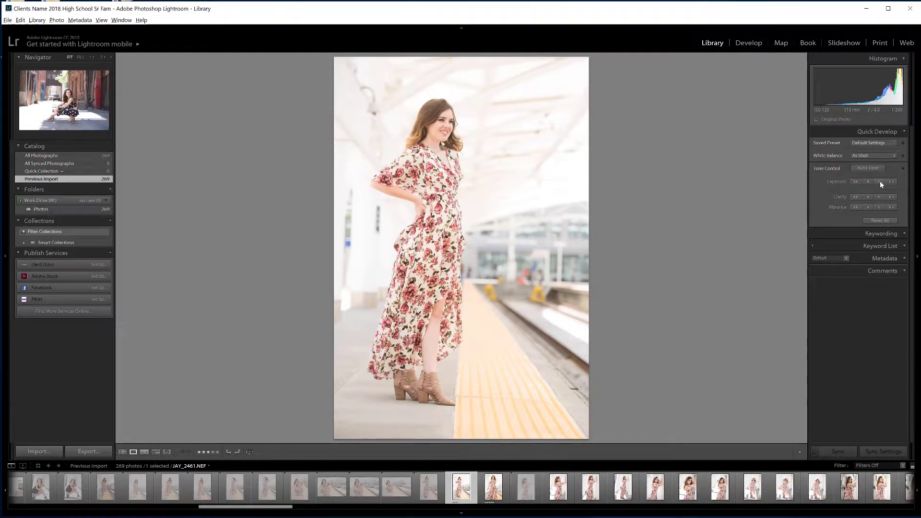
Step: Clear JAY_2462's flag, reject JAY_2461, and move to crouching JAY_2460
key(u)
key(Left)
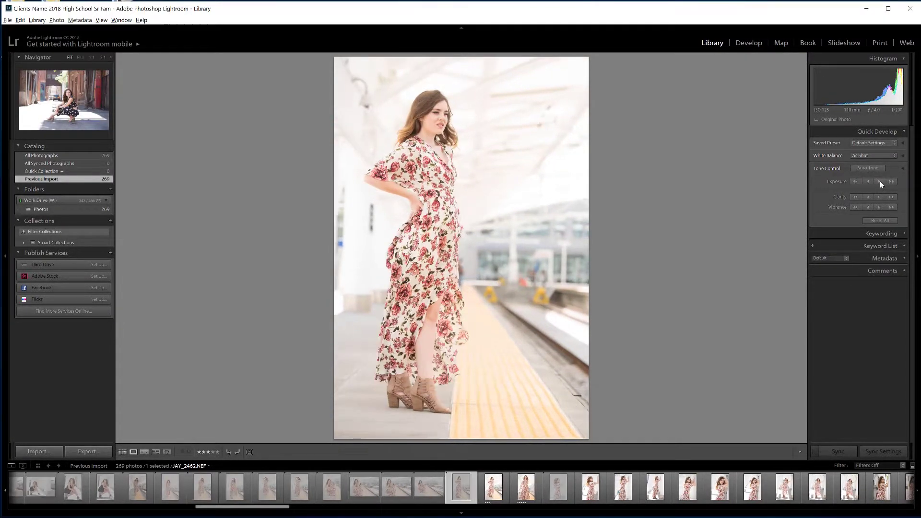
key(x)
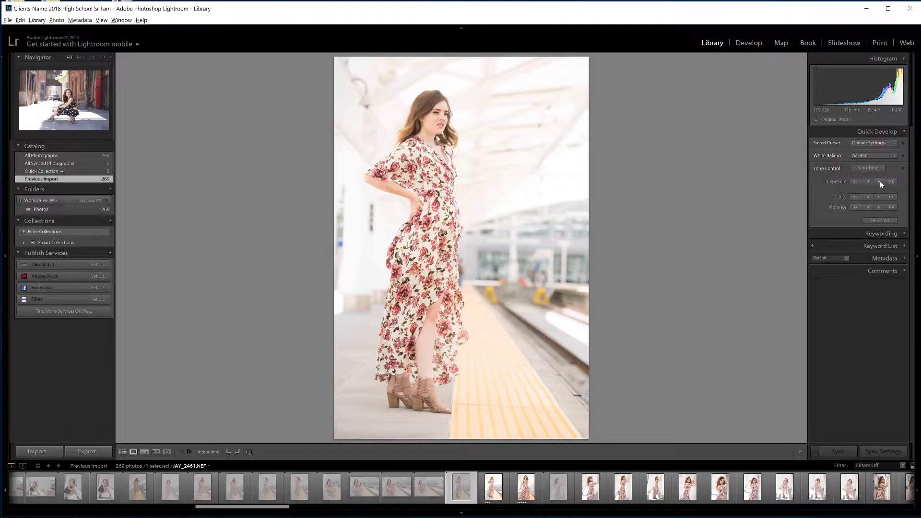
key(Left)
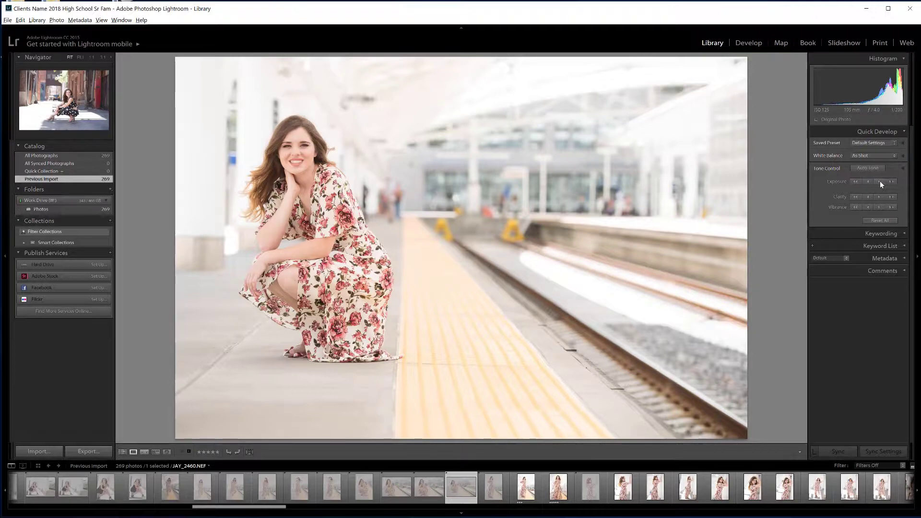
Step: Unflag the crouching photo, step back clearing another flag, and rate close-up JAY_2426 five stars
key(u)
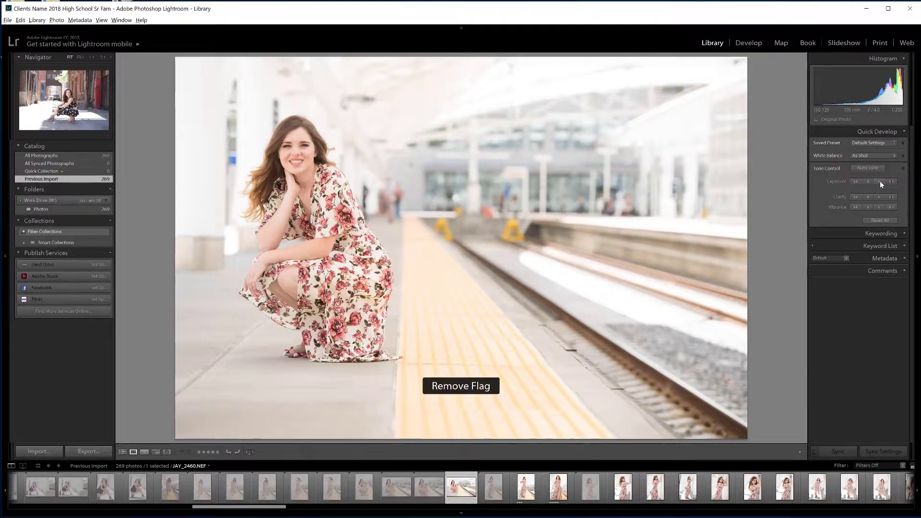
key(Left)
key(Left)
key(Left)
key(Left)
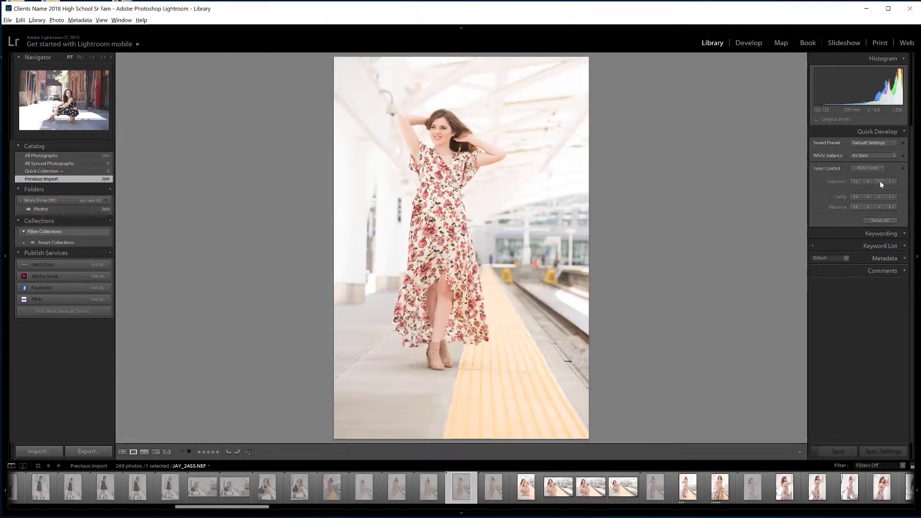
key(Left)
key(Left)
key(Left)
key(Left)
key(Left)
key(Left)
key(Left)
key(Left)
key(Left)
key(Left)
key(Left)
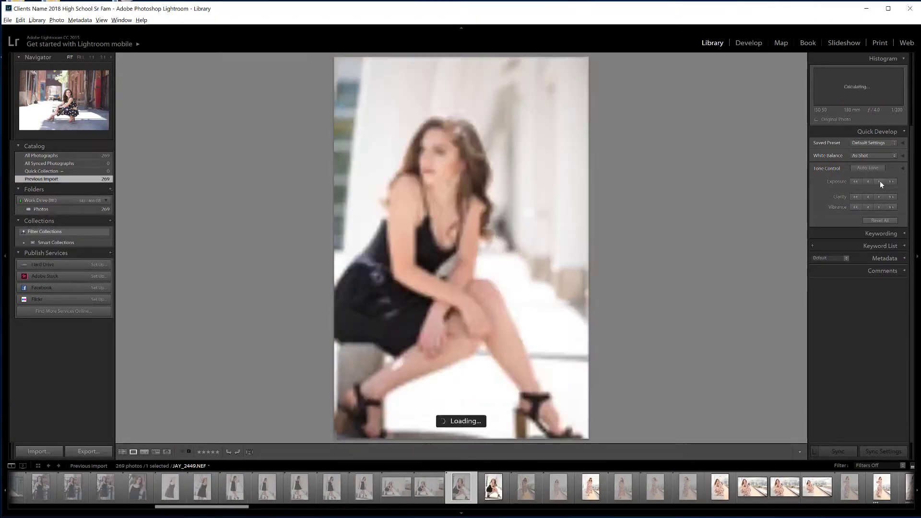
key(Left)
key(Left)
key(Left)
key(Left)
key(Left)
key(Left)
key(Left)
key(Left)
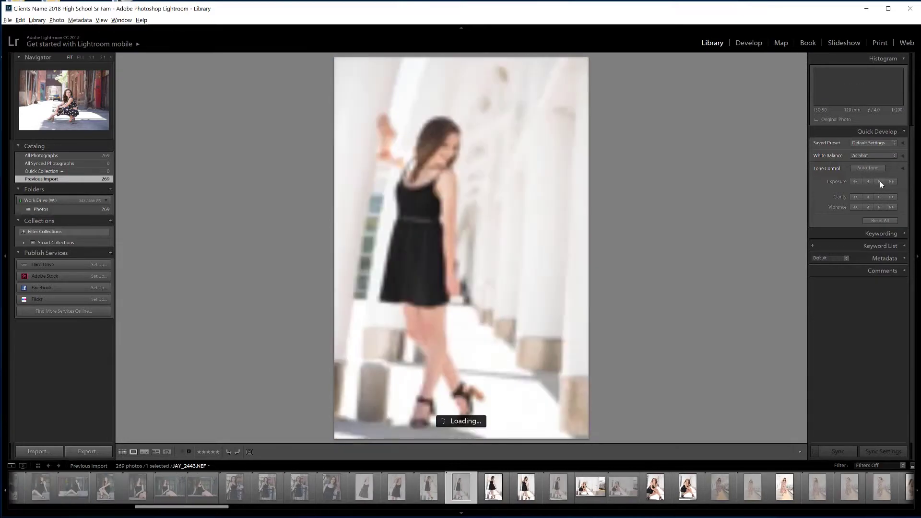
key(u)
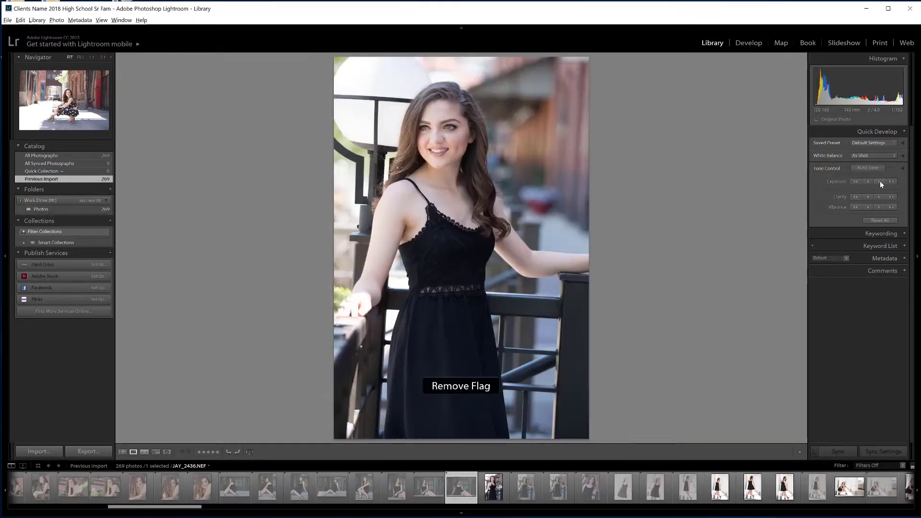
key(Left)
key(Left)
key(Left)
key(Left)
key(Left)
key(Left)
key(Left)
key(Left)
key(Left)
key(Left)
key(Left)
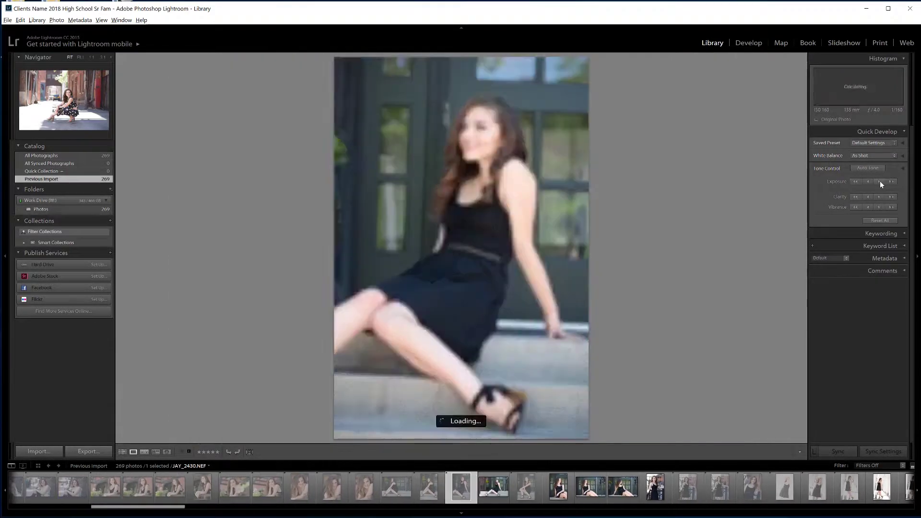
key(Left)
key(Left)
key(Left)
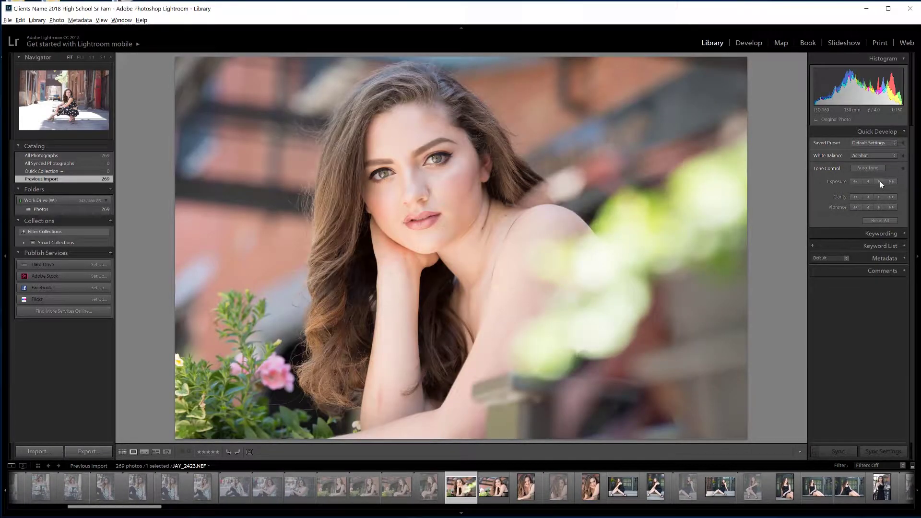
key(5)
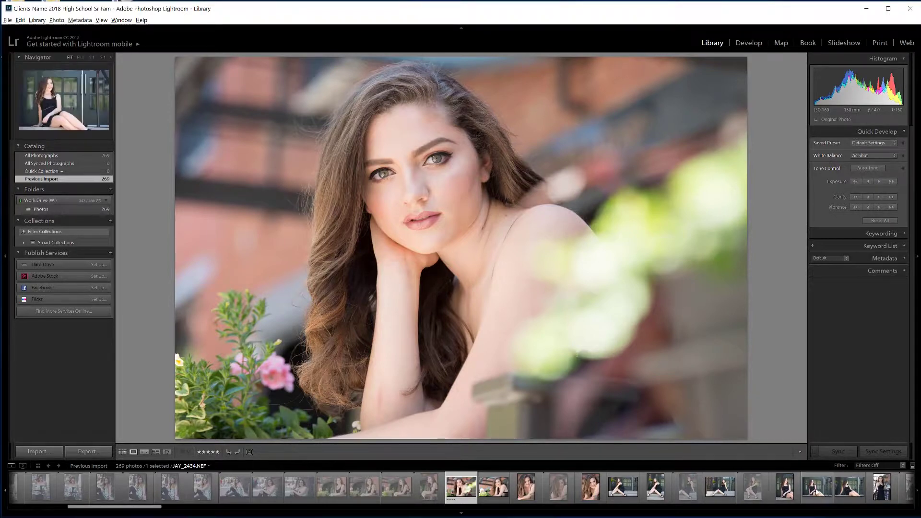
Step: Rate the photo seated by the doors five stars, then unflag and five-star an earlier vertical shot
click(817, 492)
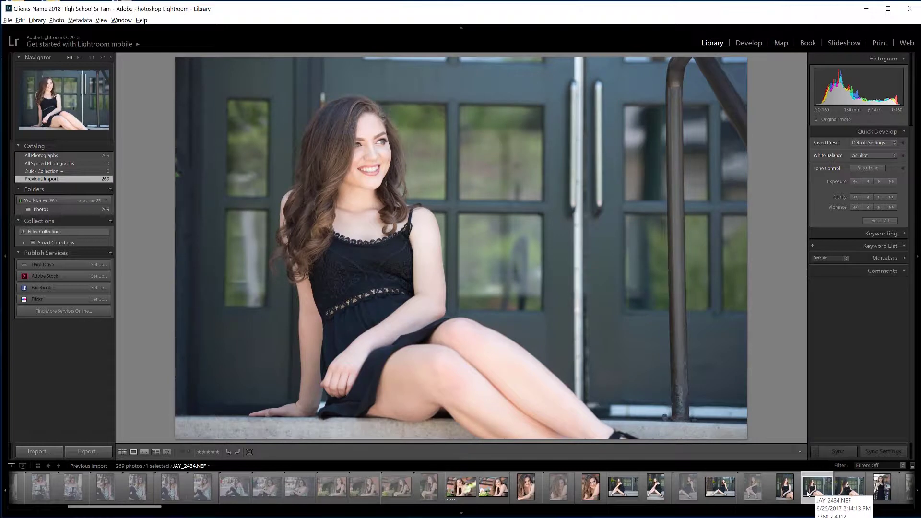
key(5)
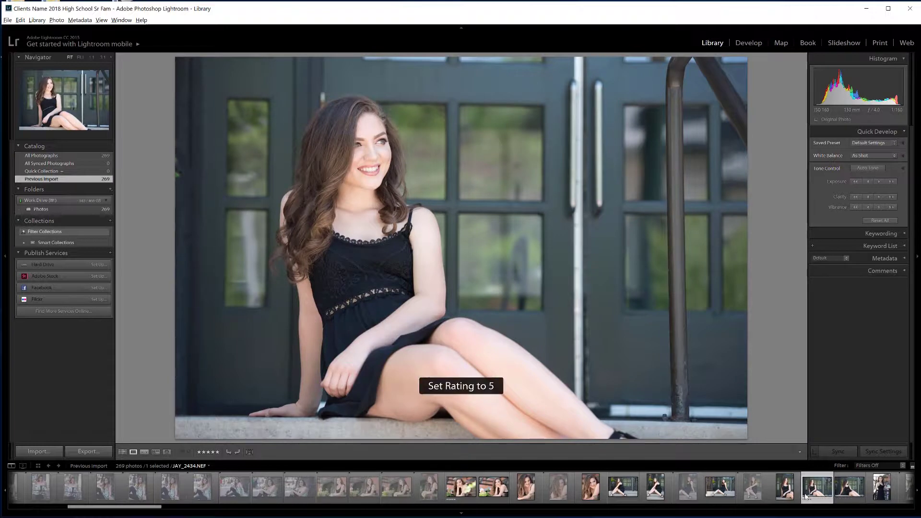
click(430, 487)
key(Left)
key(Left)
Step: Step back clearing flags, including on JAY_2419, until mint floral-top JAY_2401
key(Left)
key(u)
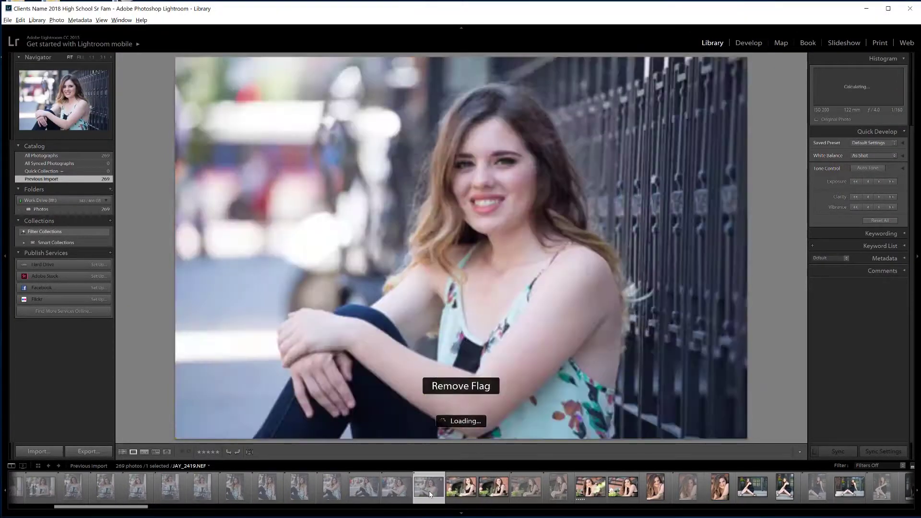
key(5)
key(Left)
key(Left)
key(Left)
key(Left)
key(Left)
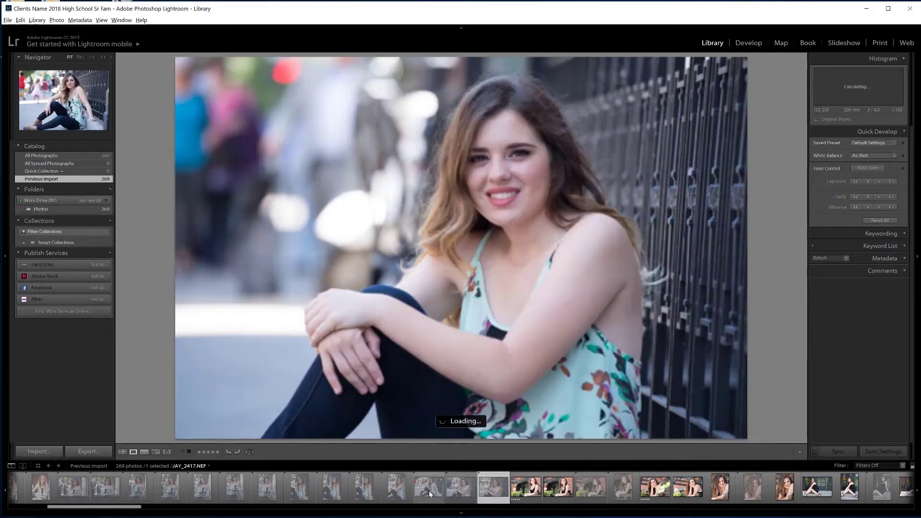
key(u)
key(Left)
key(Left)
key(Left)
key(Left)
key(Left)
key(Left)
key(Left)
key(Left)
key(Left)
key(Left)
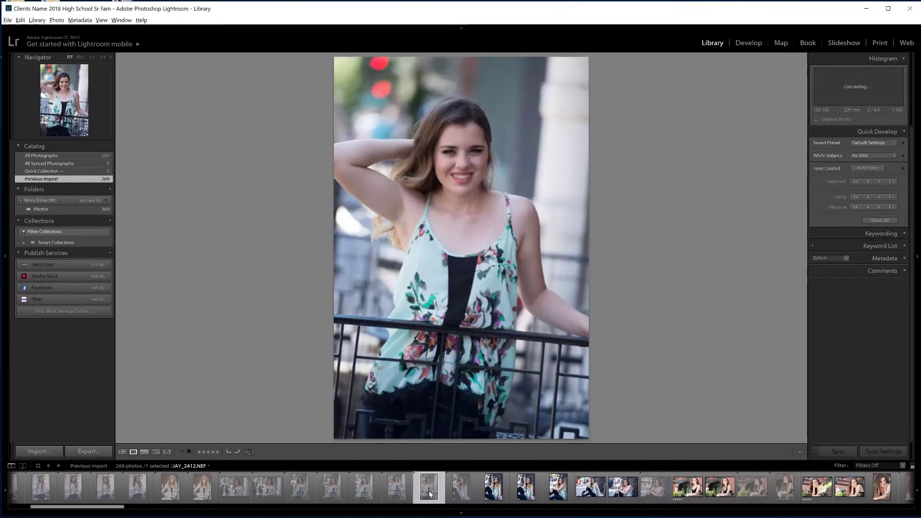
key(Left)
key(Left)
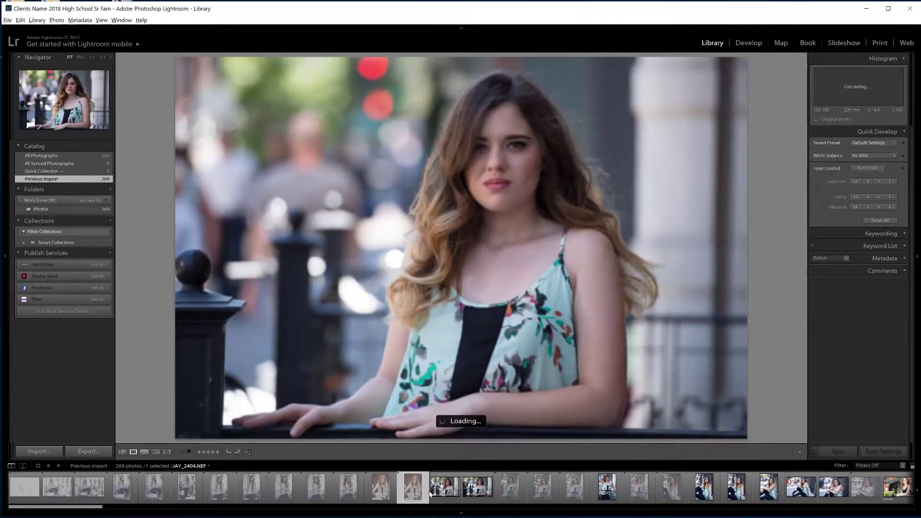
key(Left)
key(Left)
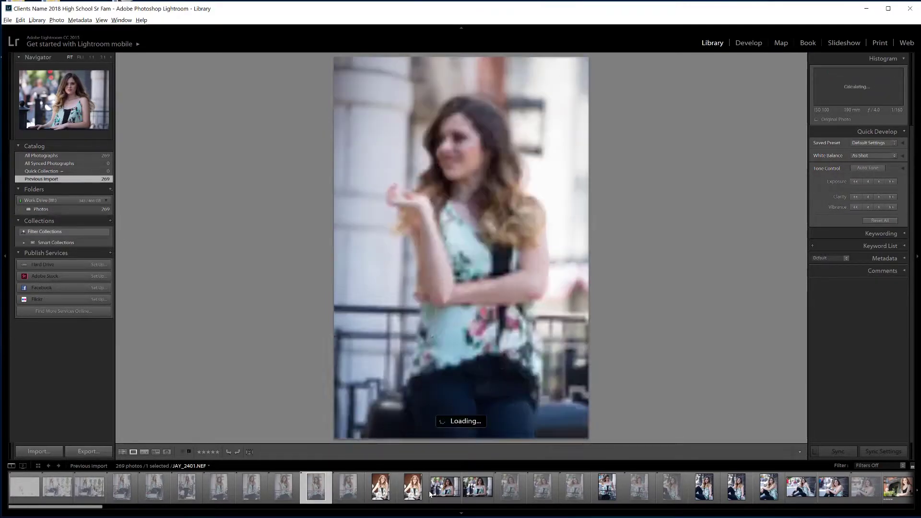
key(u)
key(Left)
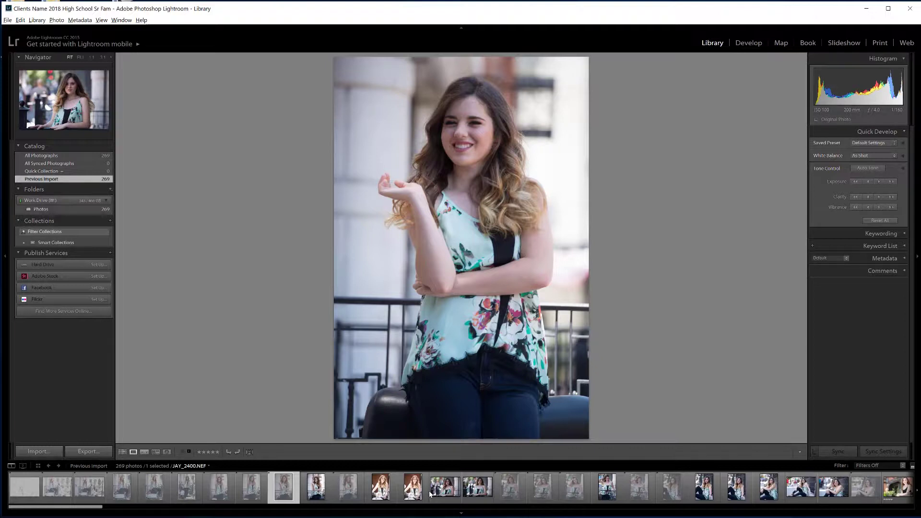
Step: Remove reject flags from JAY_2399, 2398, 2397, 2396 and 2394, ending on JAY_2393
key(Left)
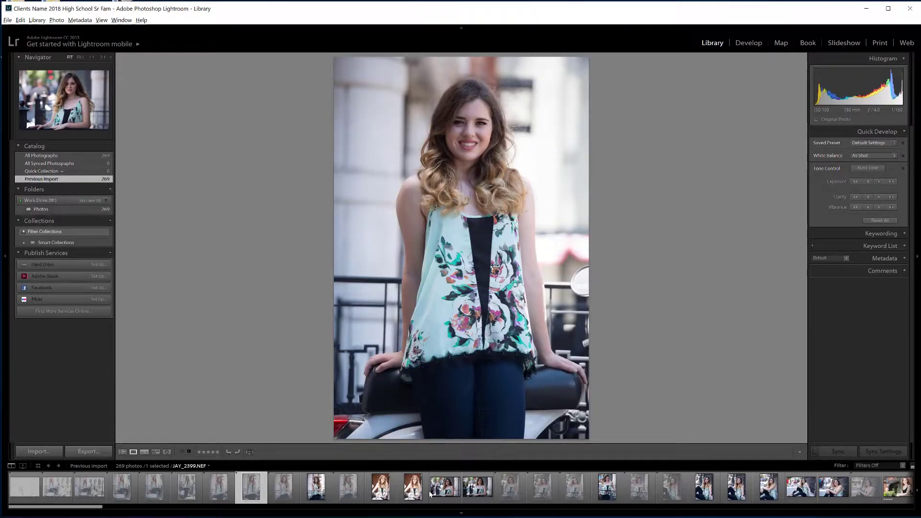
key(u)
key(Left)
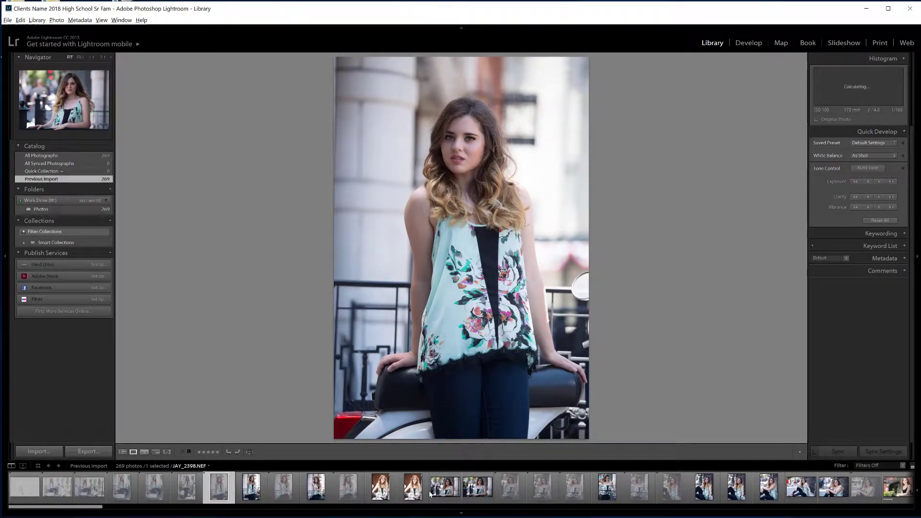
key(u)
key(Left)
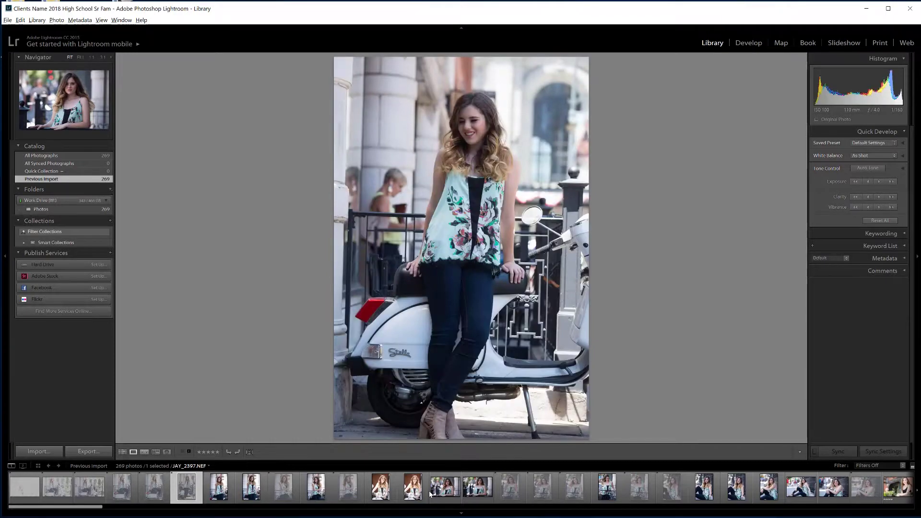
key(u)
key(Left)
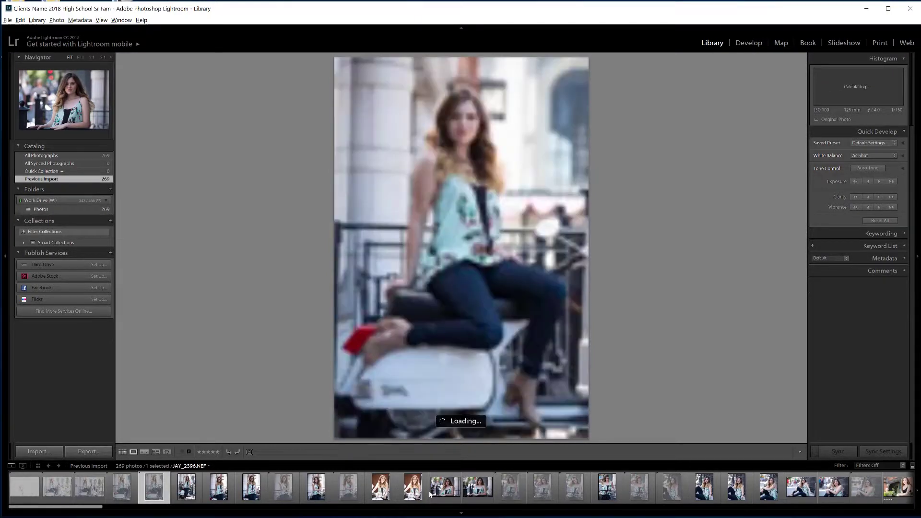
key(u)
key(Left)
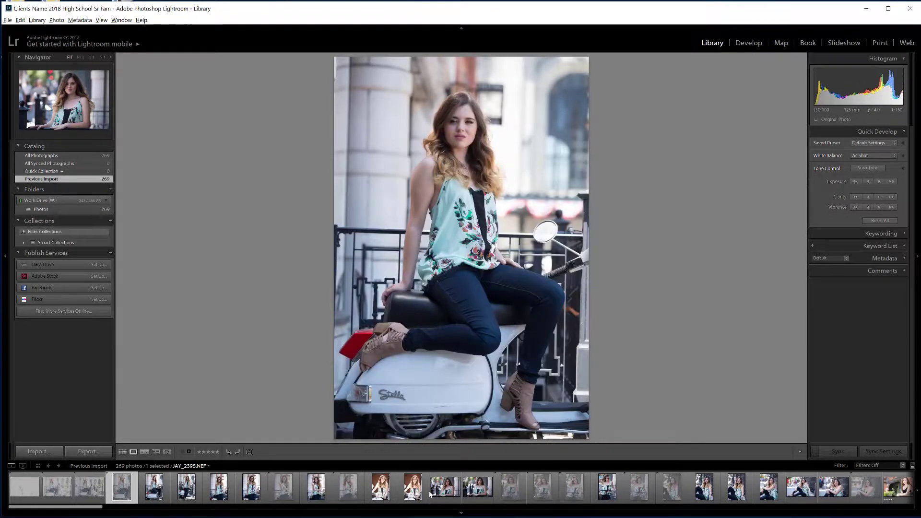
key(Left)
key(u)
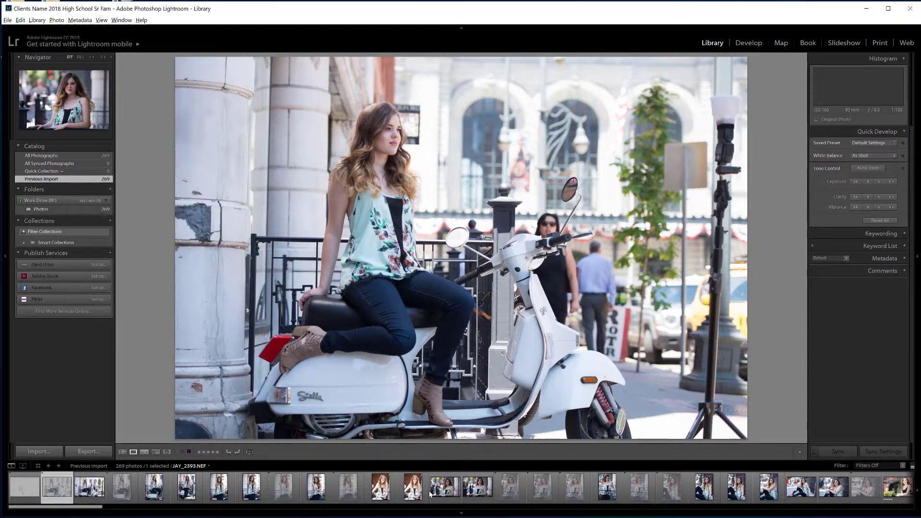
key(Left)
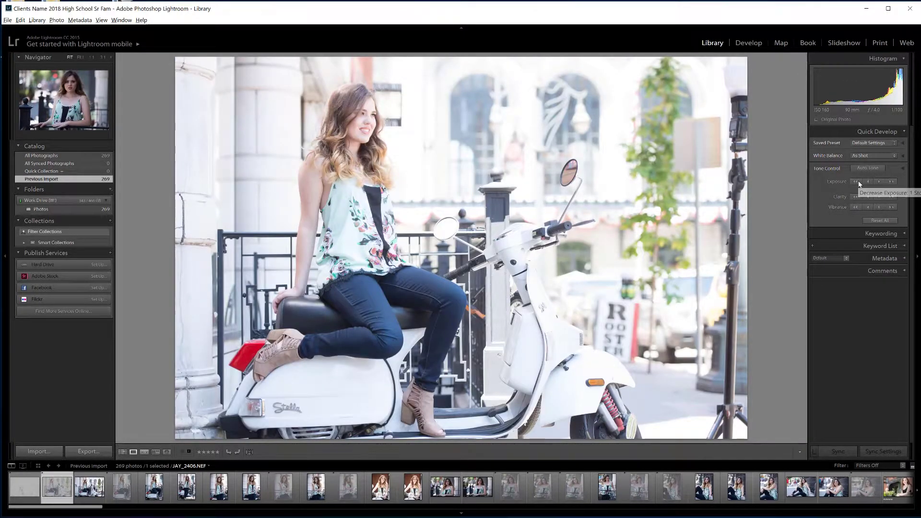
Step: Lower the scooter photo's exposure one stop in Quick Develop, then raise it a small step
click(860, 183)
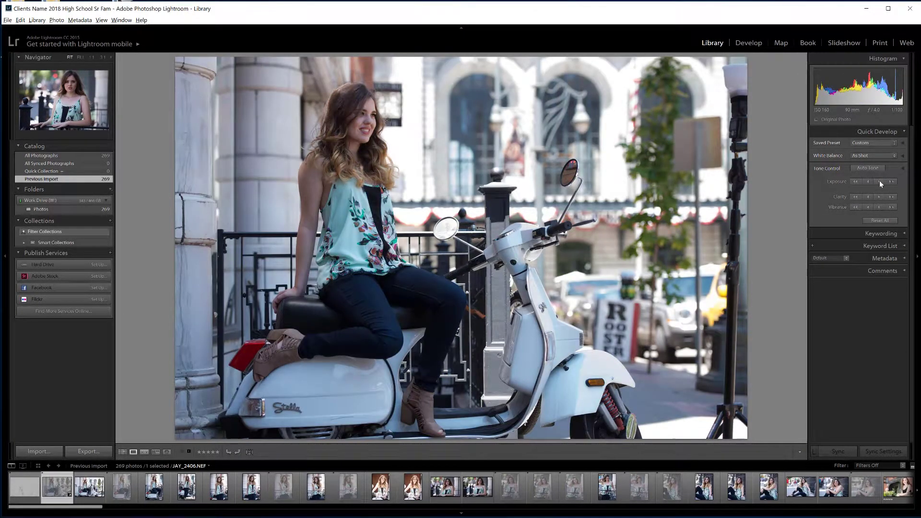
click(879, 181)
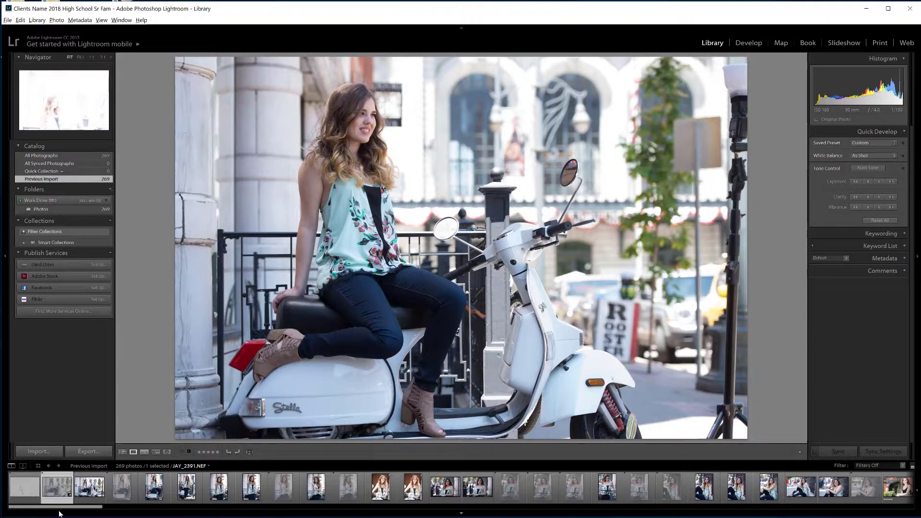
Step: Scroll the filmstrip to the end and back to scooter shot JAY_2393, then open the Photo menu
drag(76, 507, 886, 507)
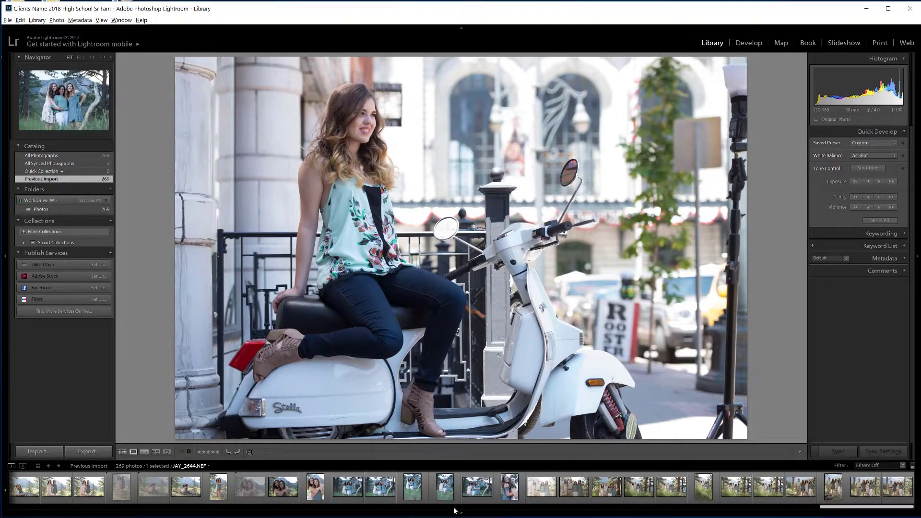
drag(845, 509, 631, 507)
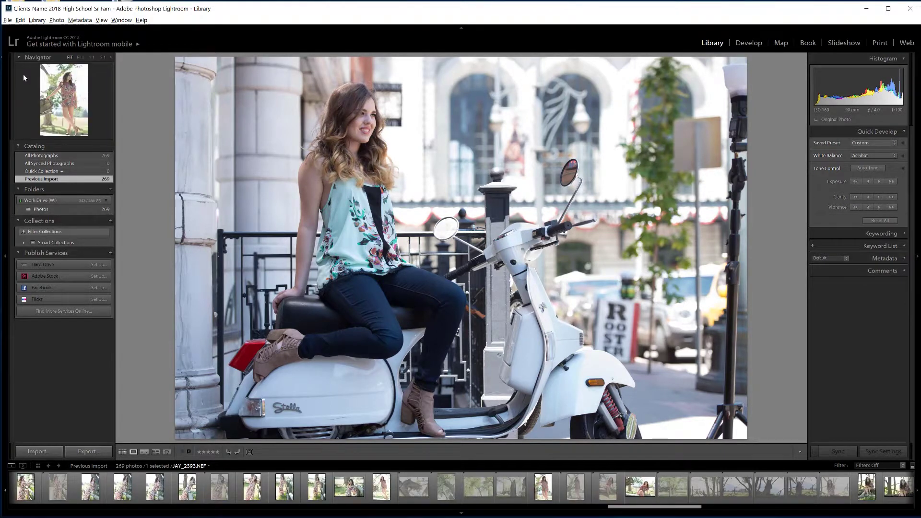
click(56, 20)
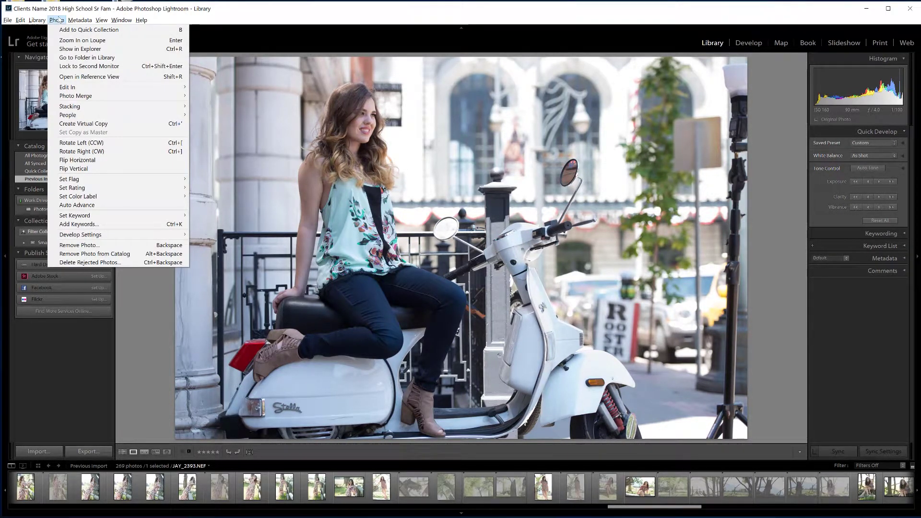
Step: Remove the scooter photo from the catalog, undo it, then choose Delete Rejected Photos for the 103 rejects
click(121, 258)
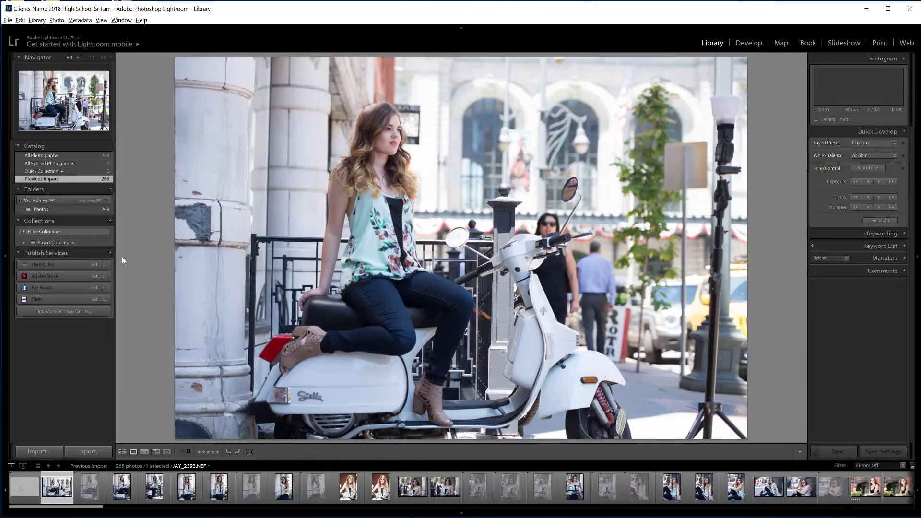
key(ctrl+z)
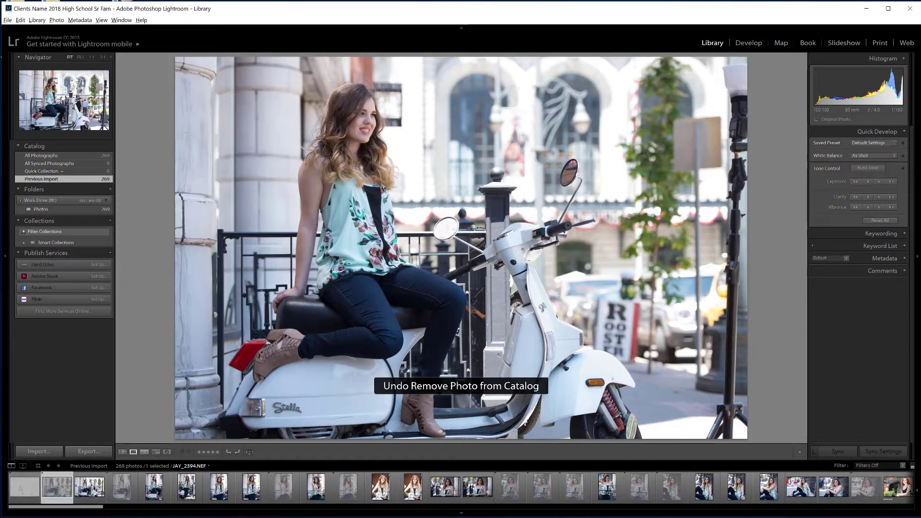
click(57, 20)
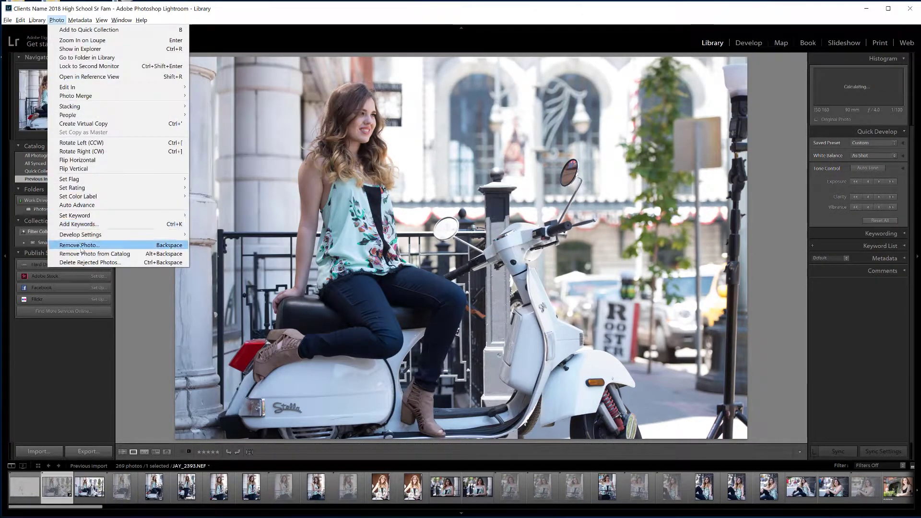
click(89, 262)
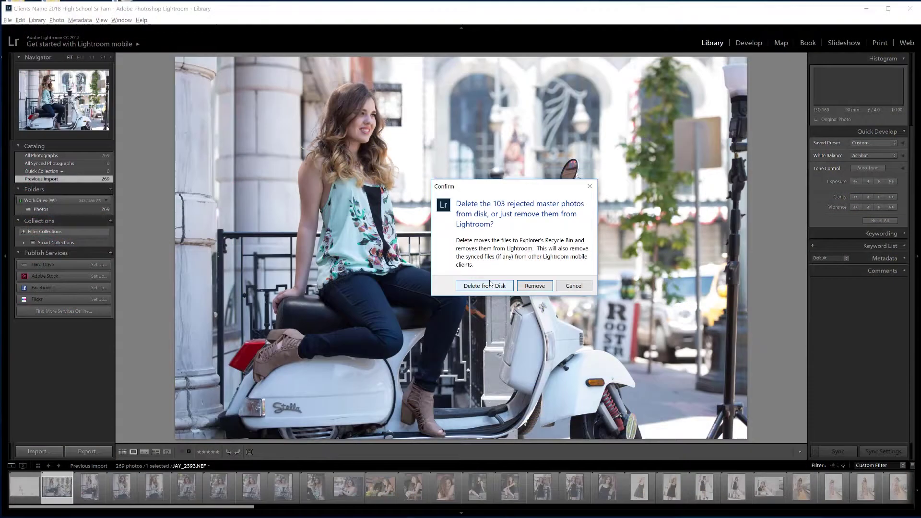
Step: Confirm Delete from Disk to erase the 103 rejected photos, leaving 166 in the import
click(487, 286)
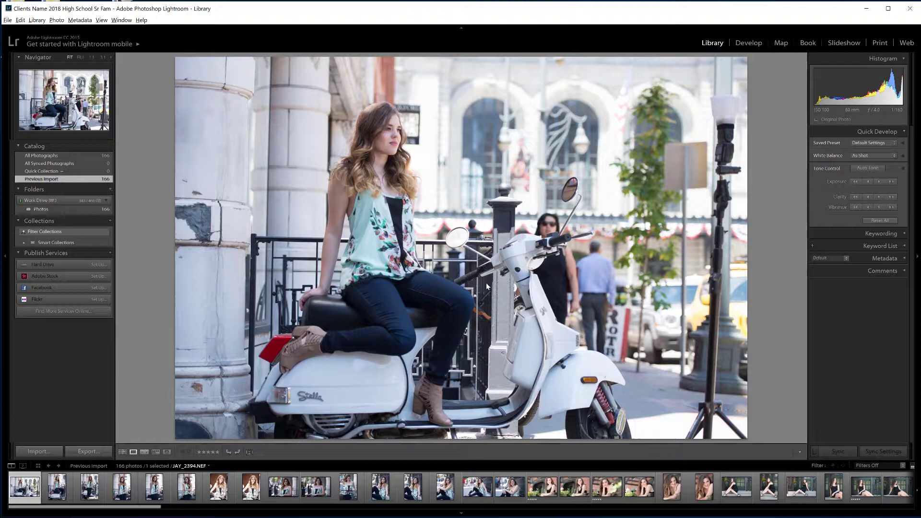
Step: Rate the scooter photo five stars and check its detail at 1:1 before zooming back out
key(5)
click(379, 143)
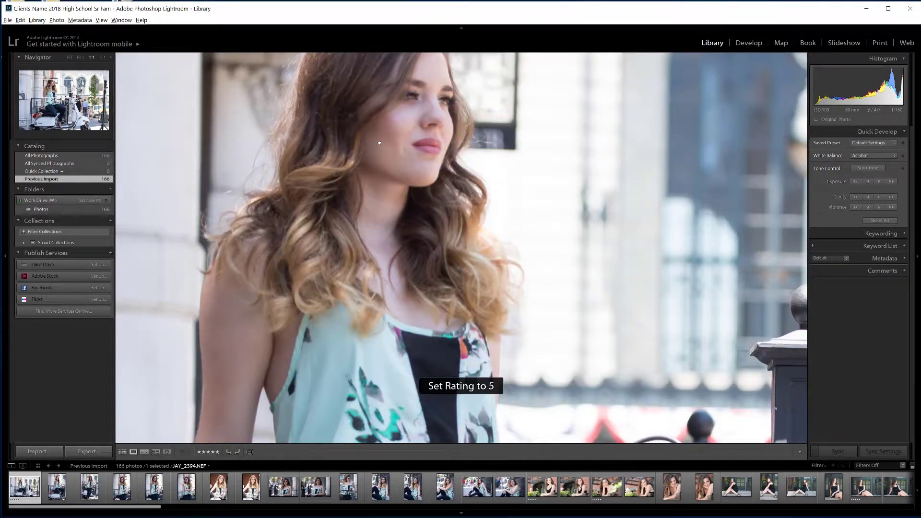
click(444, 144)
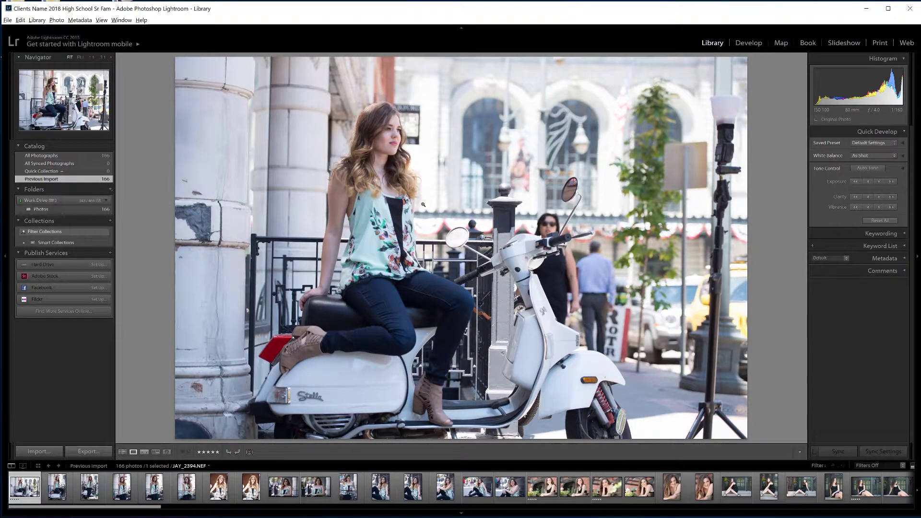
Step: Open the vertical scooter shot JAY_2396 in the Develop module
click(63, 488)
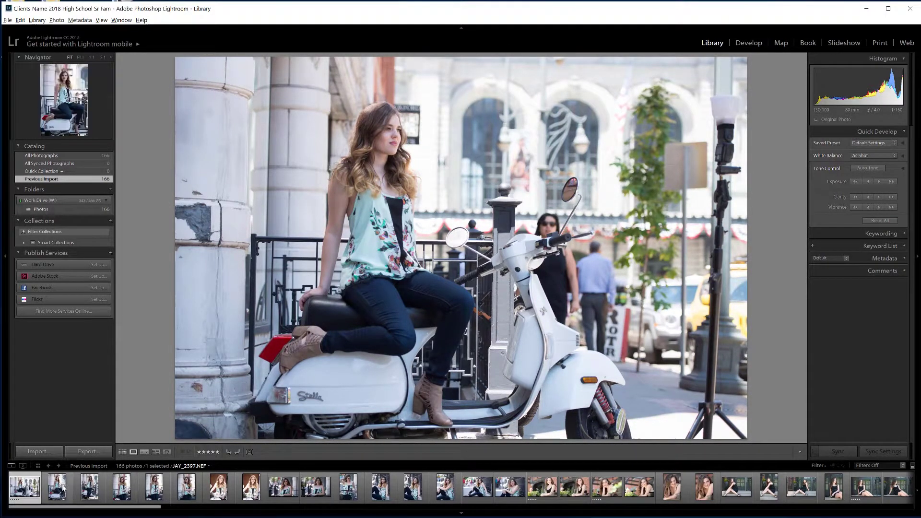
click(63, 487)
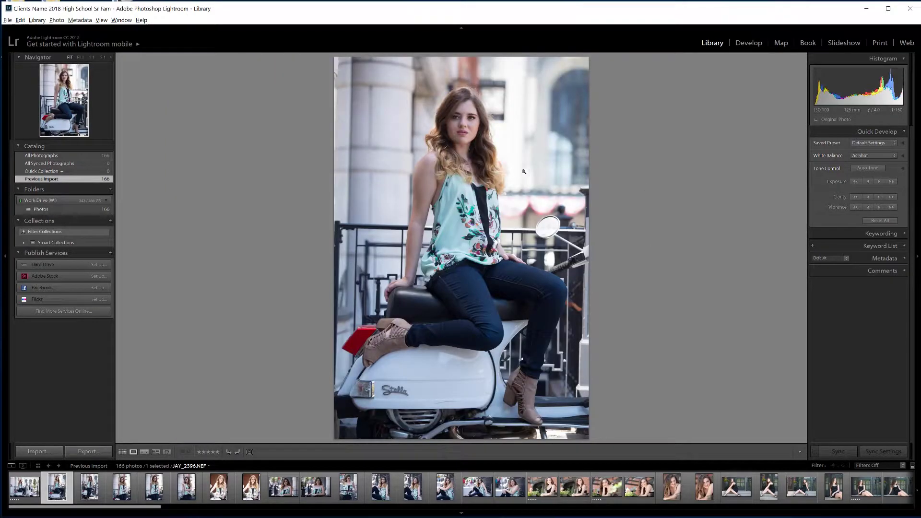
click(747, 43)
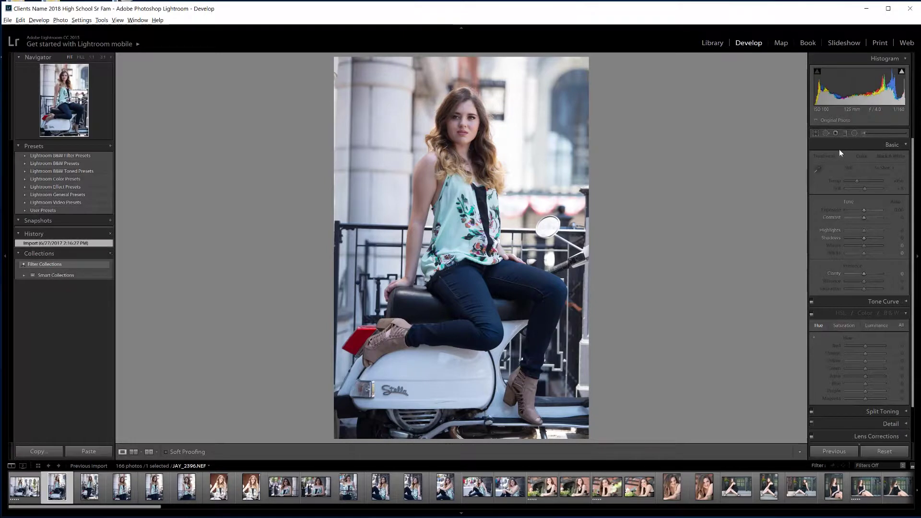
Step: On JAY_2396, set Shadows to +40 and nudge Exposure slightly down
click(871, 238)
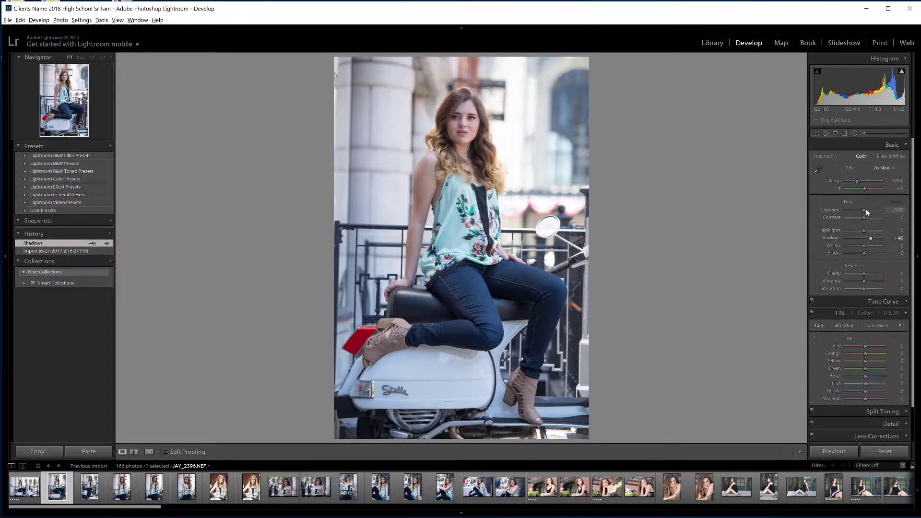
drag(865, 209, 866, 209)
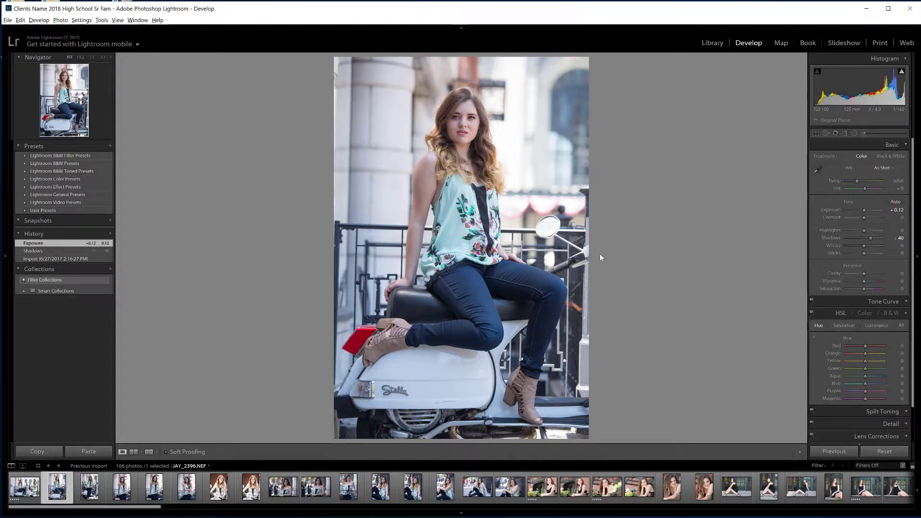
Step: Copy Exposure −0.12 and Shadows +40 onto the five selected scooter shots, then reopen JAY_2397 in Develop
key(ctrl+shift+c)
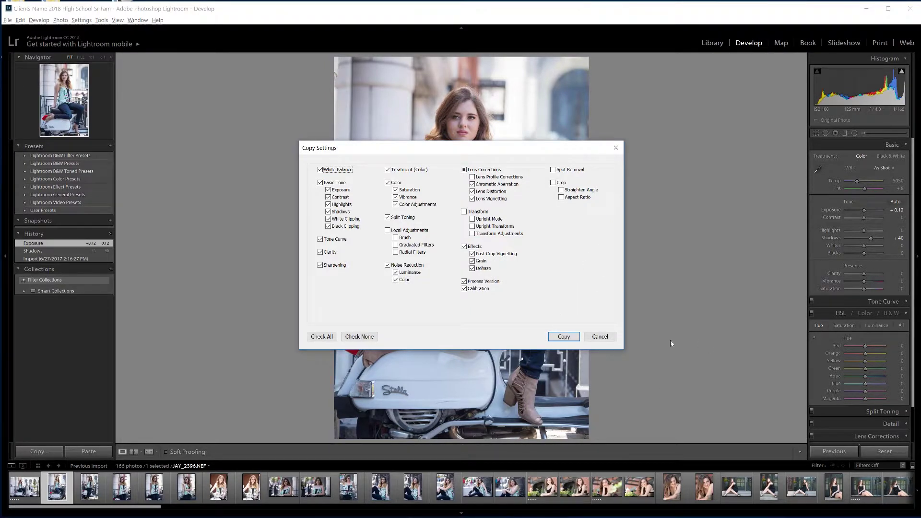
click(559, 337)
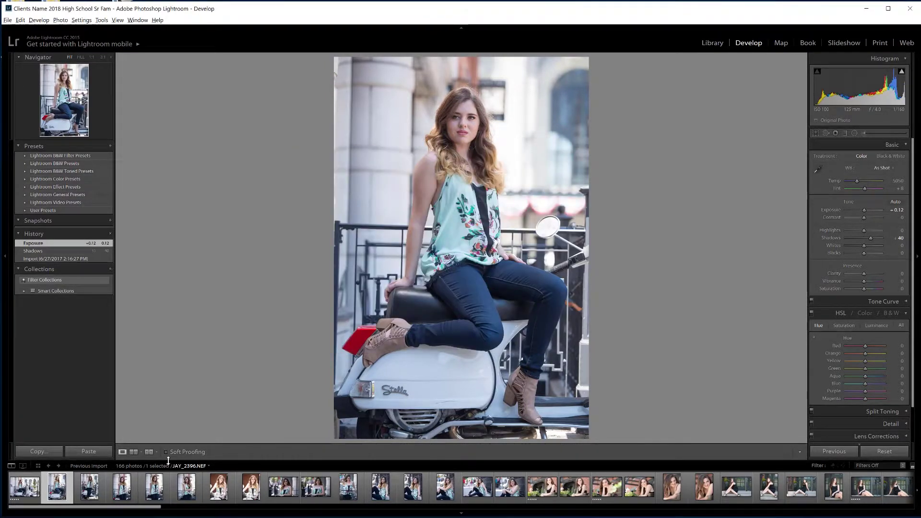
shift+click(187, 492)
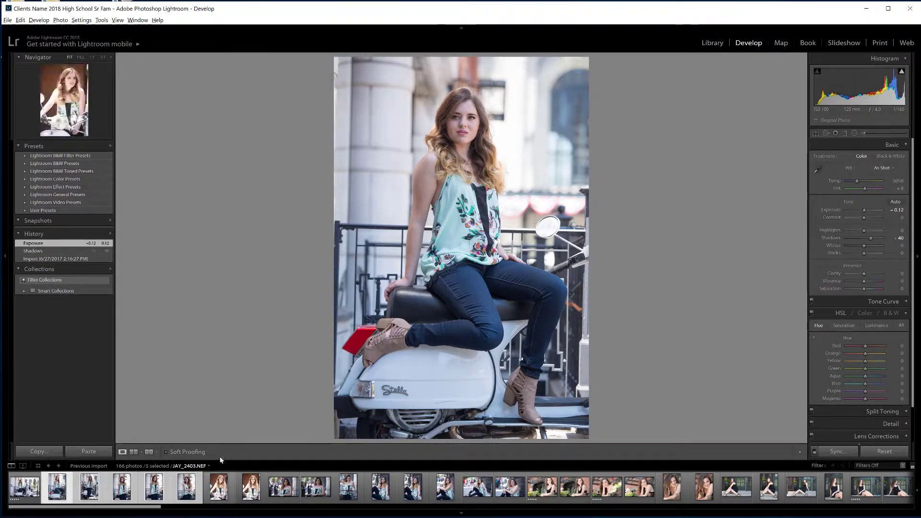
click(713, 43)
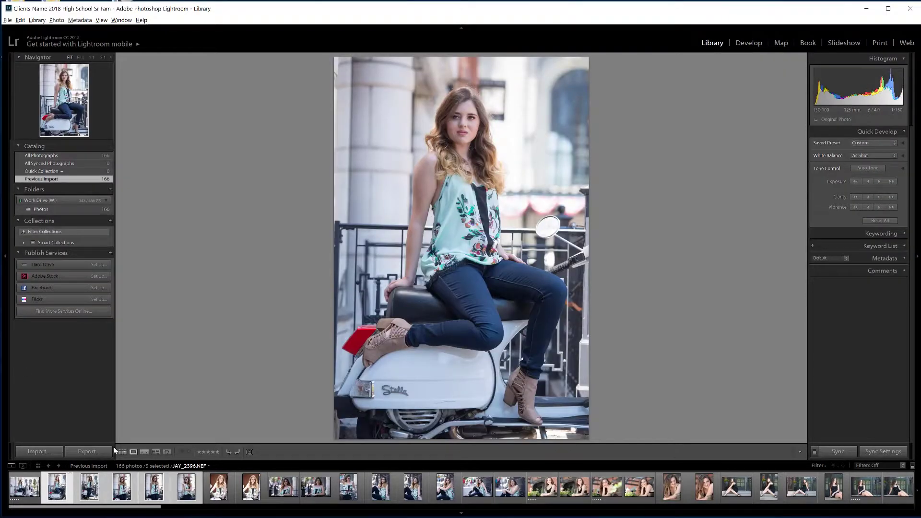
click(122, 451)
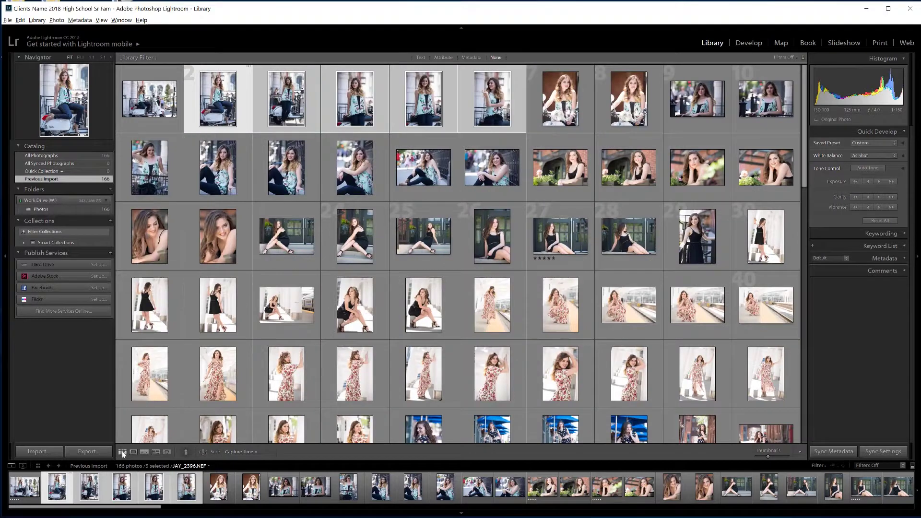
key(ctrl+shift+v)
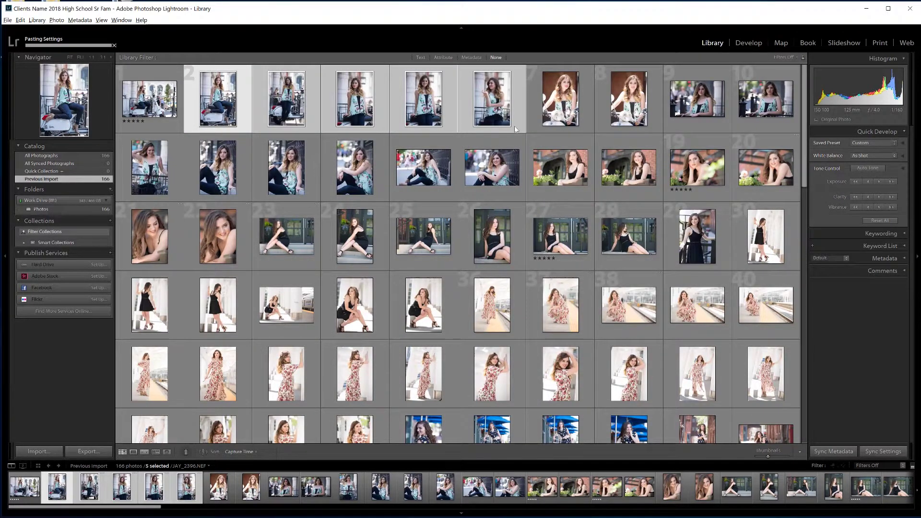
click(749, 43)
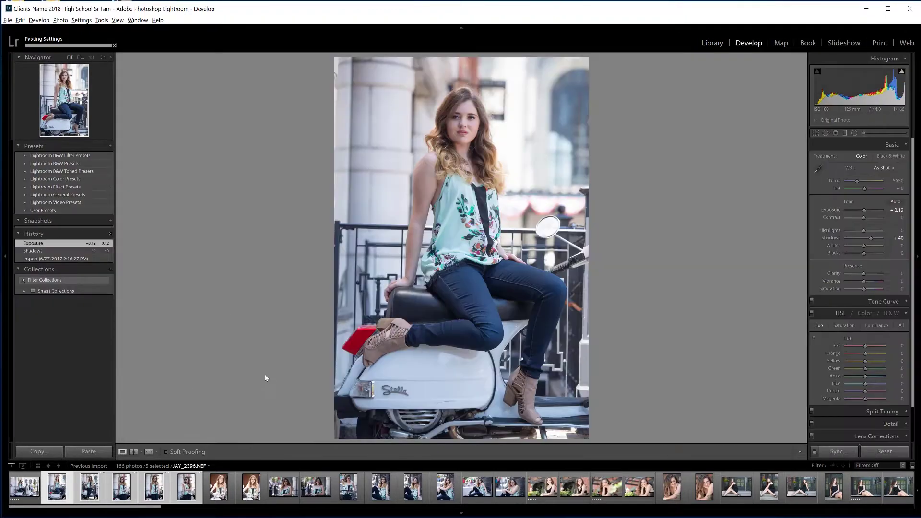
click(93, 492)
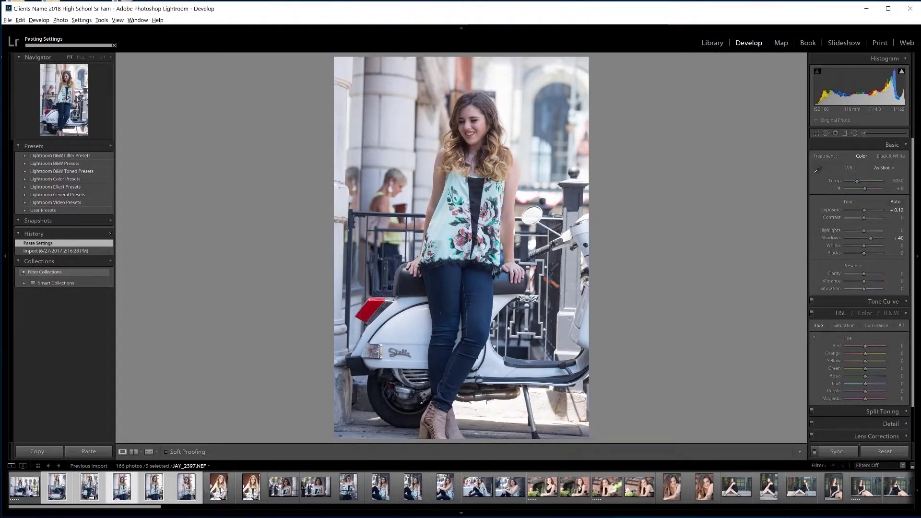
Step: Lower the close-up JAY_2403's exposure slightly and paste its settings onto JAY_2404
key(Right)
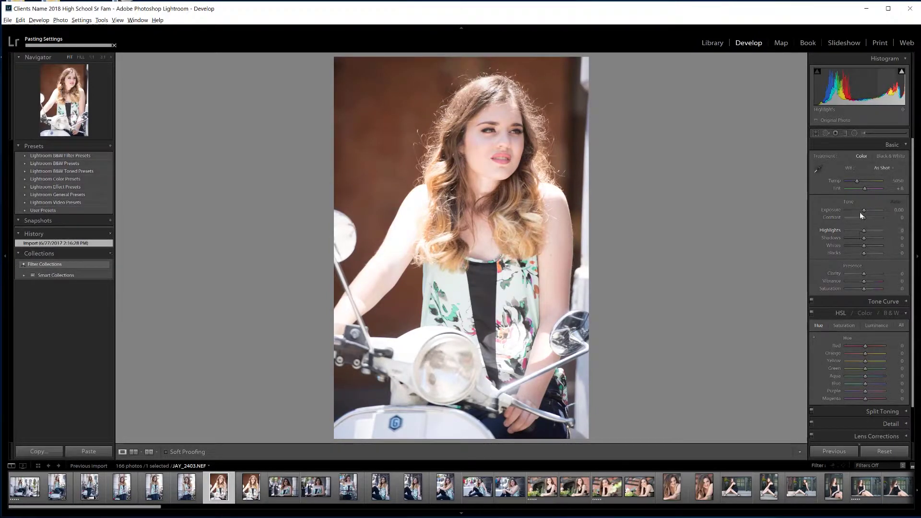
drag(865, 211, 865, 211)
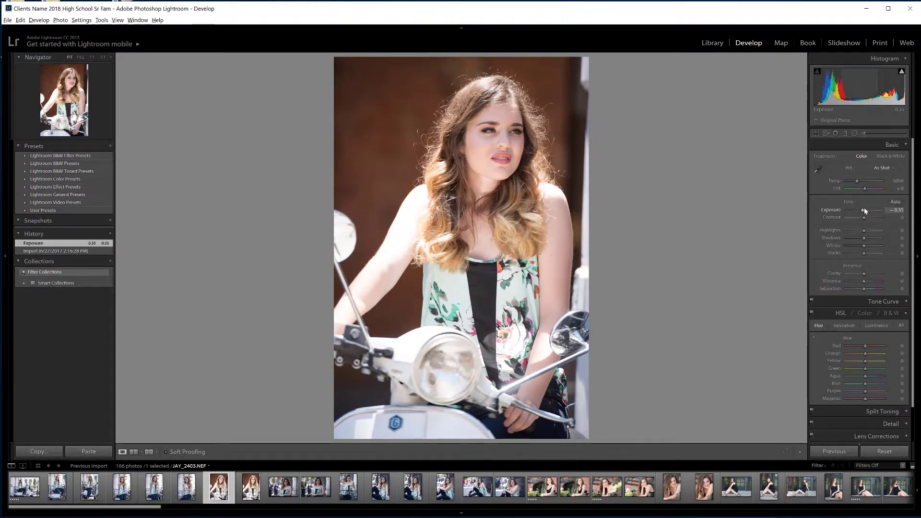
key(ctrl+shift+c)
key(Return)
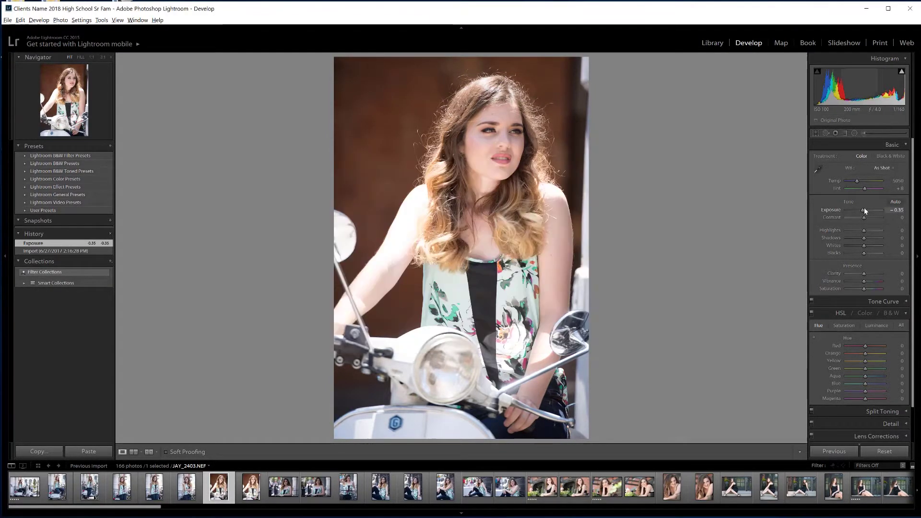
key(ctrl+shift+v)
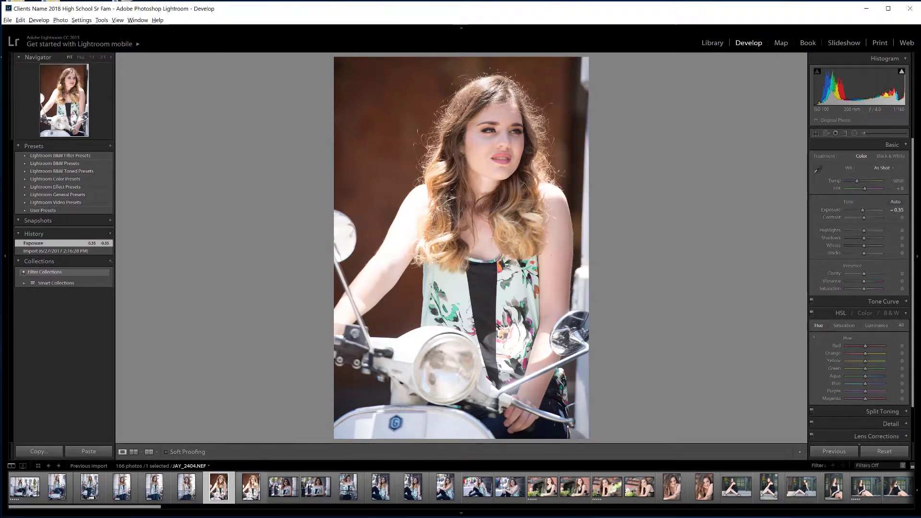
click(252, 489)
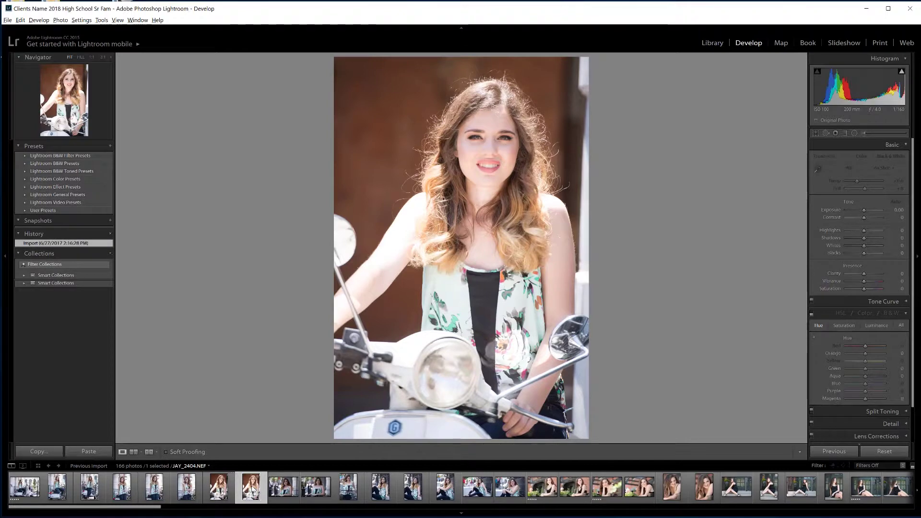
key(ctrl+shift+v)
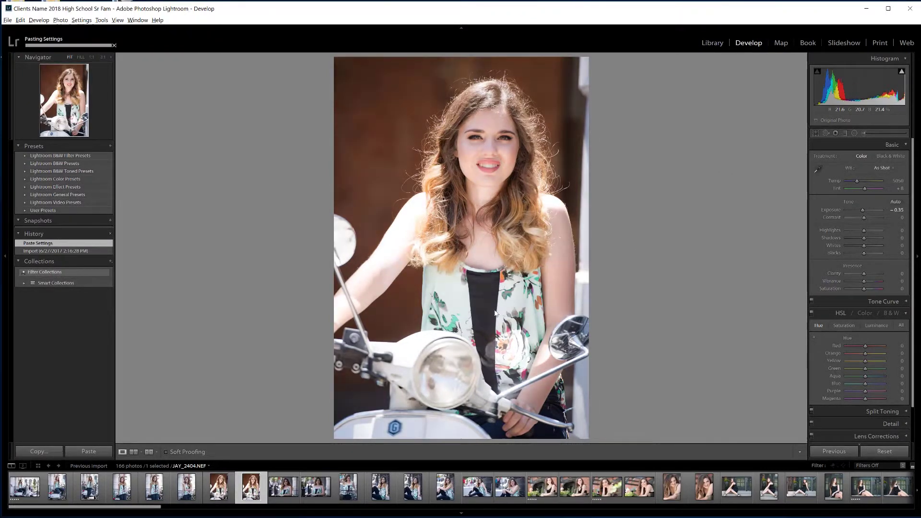
Step: Set JAY_2404 to Highlights -40 and Exposure -0.58, then lift JAY_2405's Shadows to +46
click(858, 231)
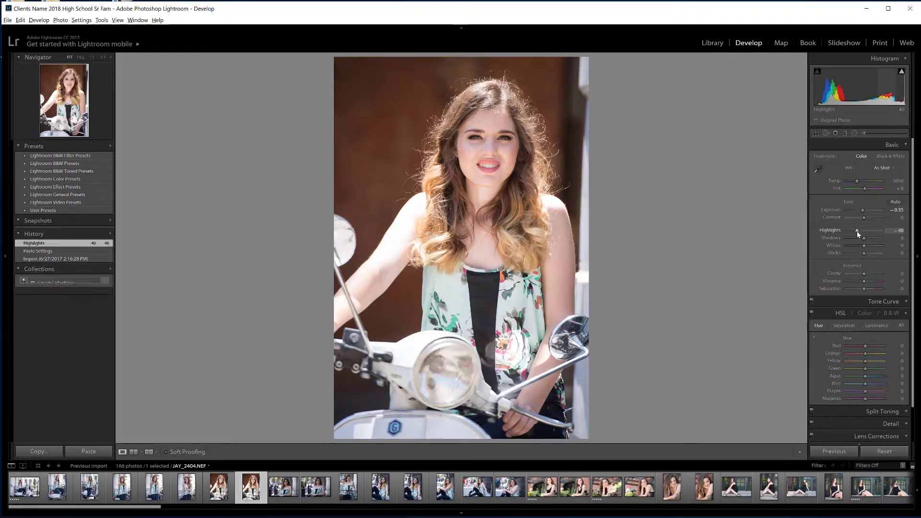
drag(867, 213, 864, 214)
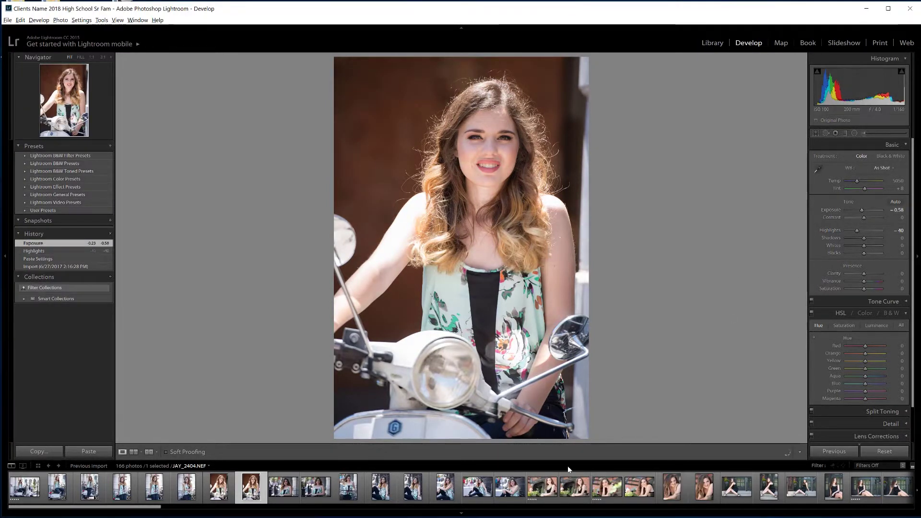
click(275, 490)
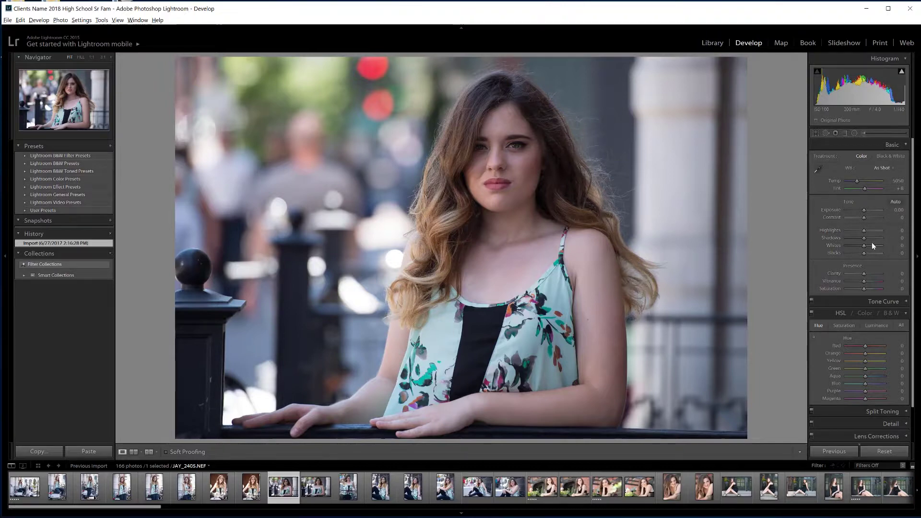
drag(864, 238, 866, 212)
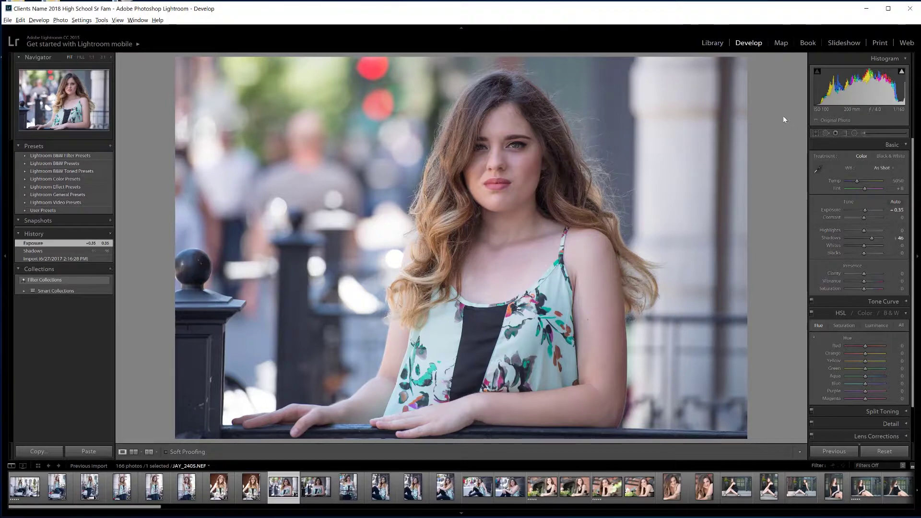
key(ctrl+shift+c)
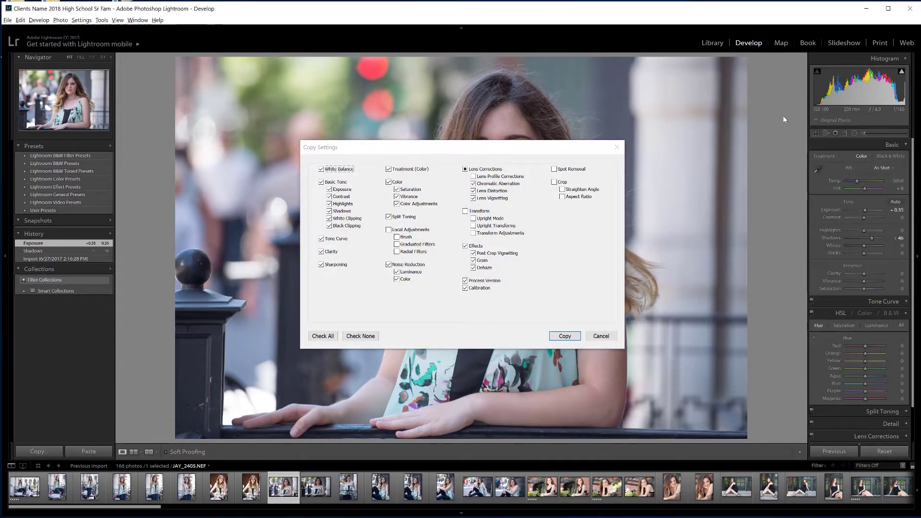
Step: Paste the copied exposure and shadow settings onto JAY_2406 and the following portraits
key(Return)
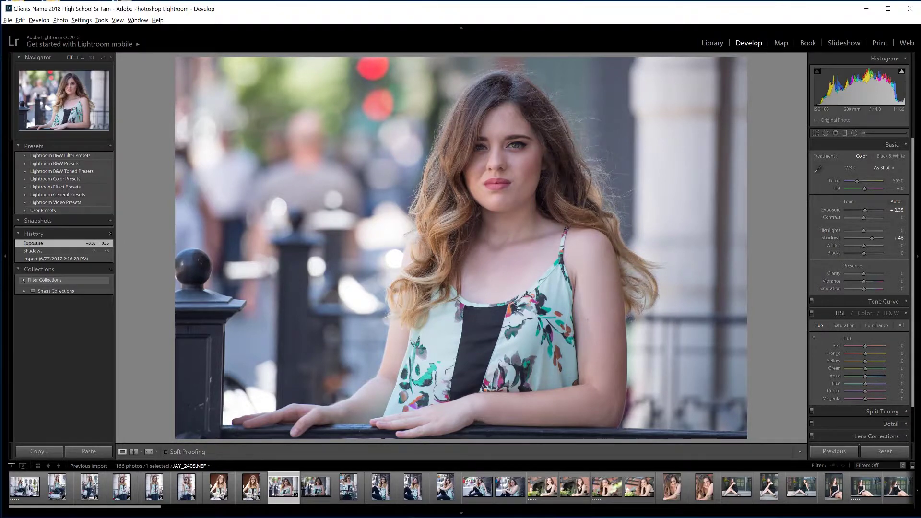
click(317, 491)
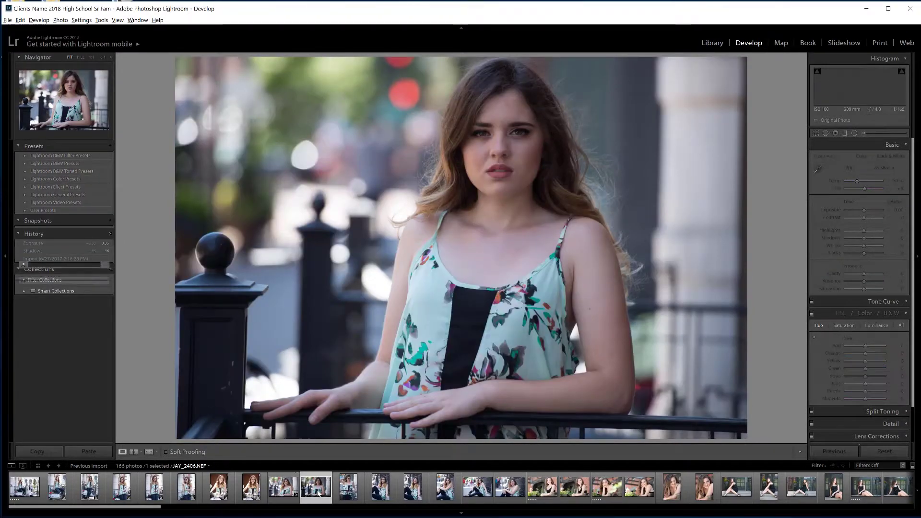
key(ctrl+shift+v)
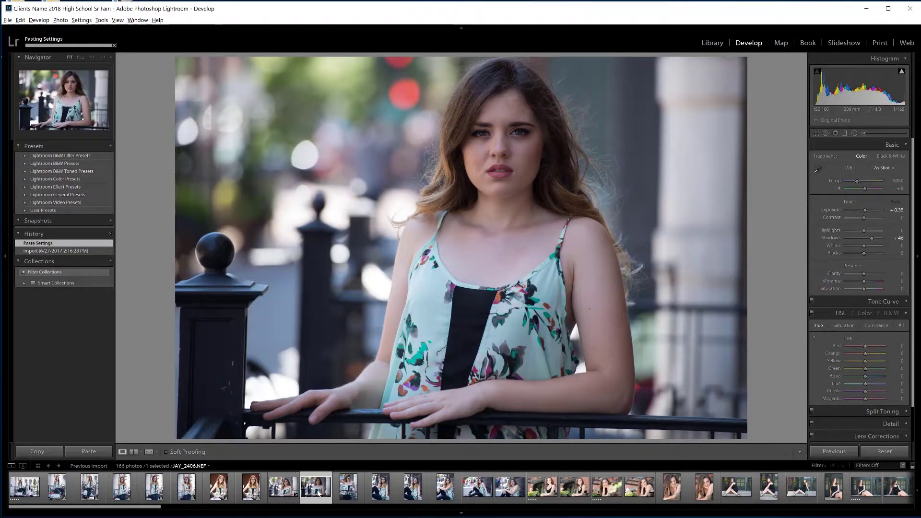
key(Right)
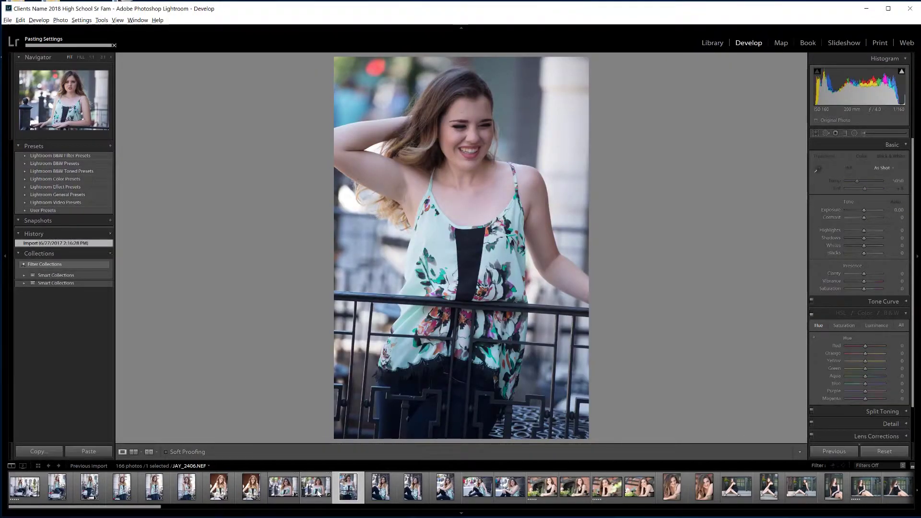
key(ctrl+shift+v)
key(Right)
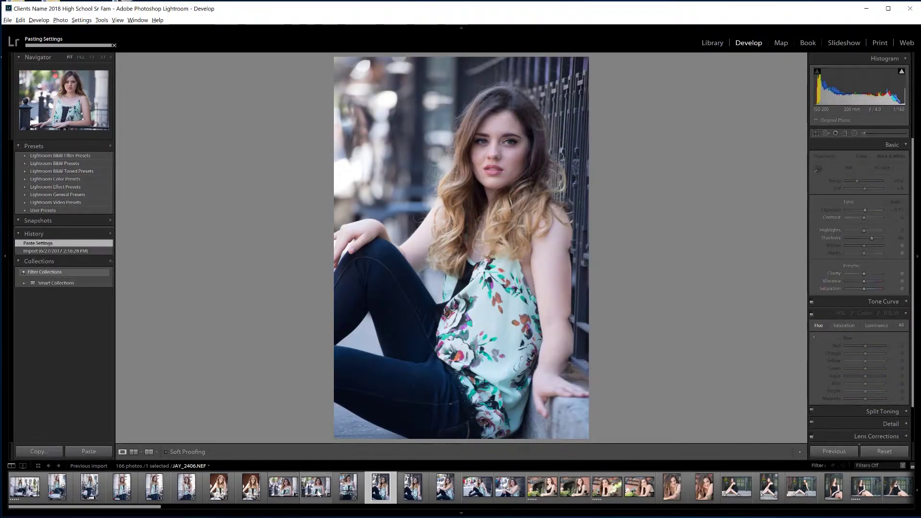
key(Right)
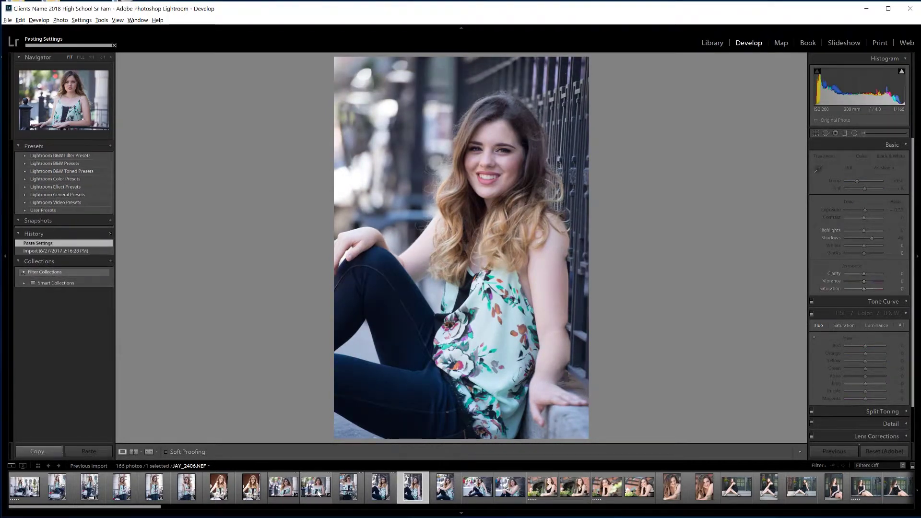
key(Right)
key(Right)
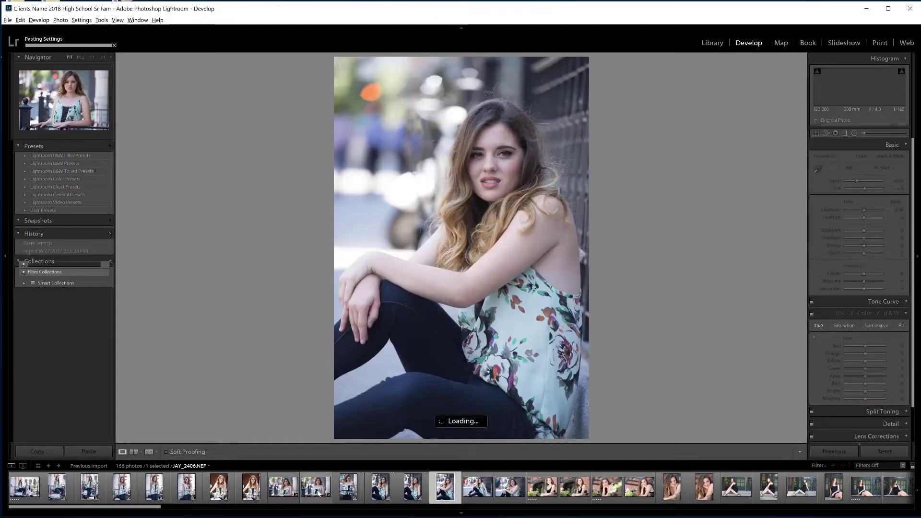
key(Right)
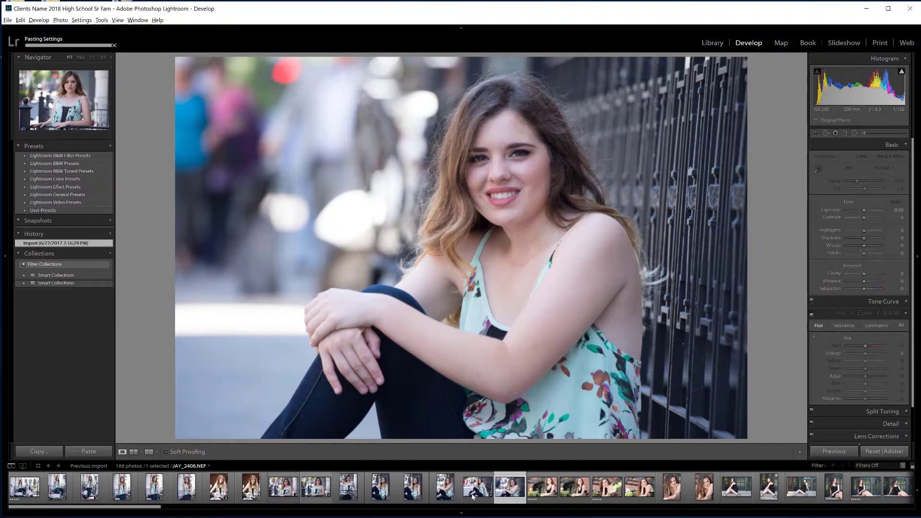
key(Right)
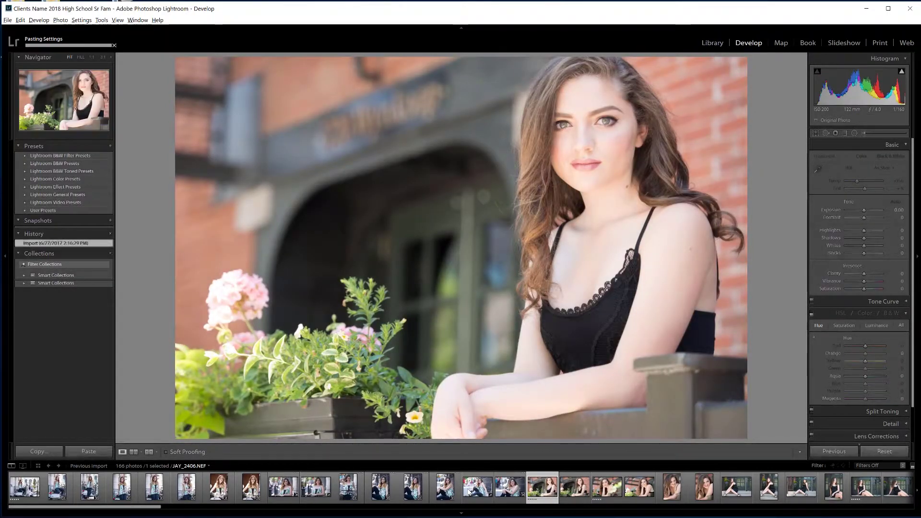
key(Right)
Step: Reset the flower-box portrait's exposure and set it to -0.89, then open Copy Settings
click(468, 491)
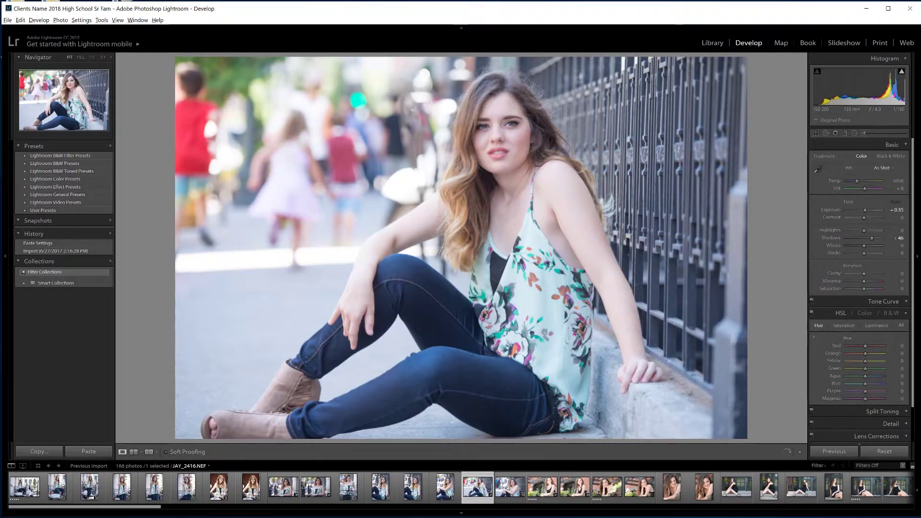
click(542, 486)
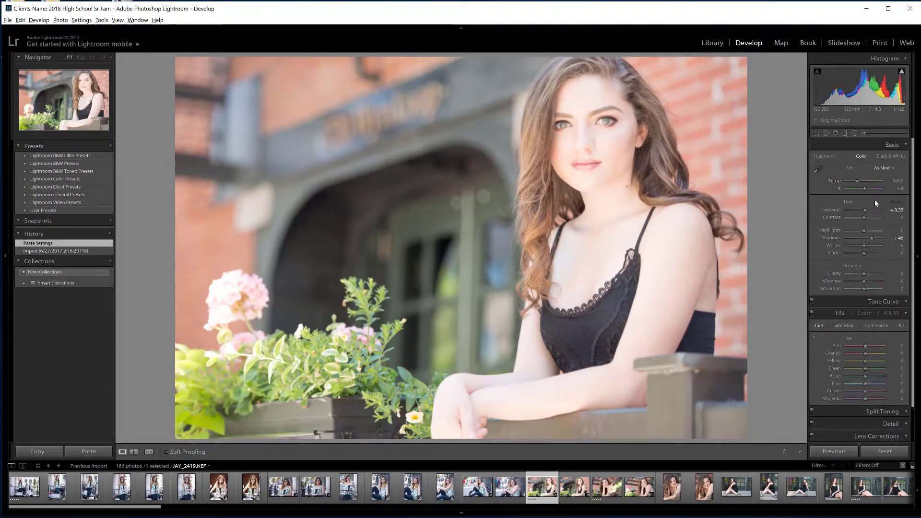
double_click(864, 212)
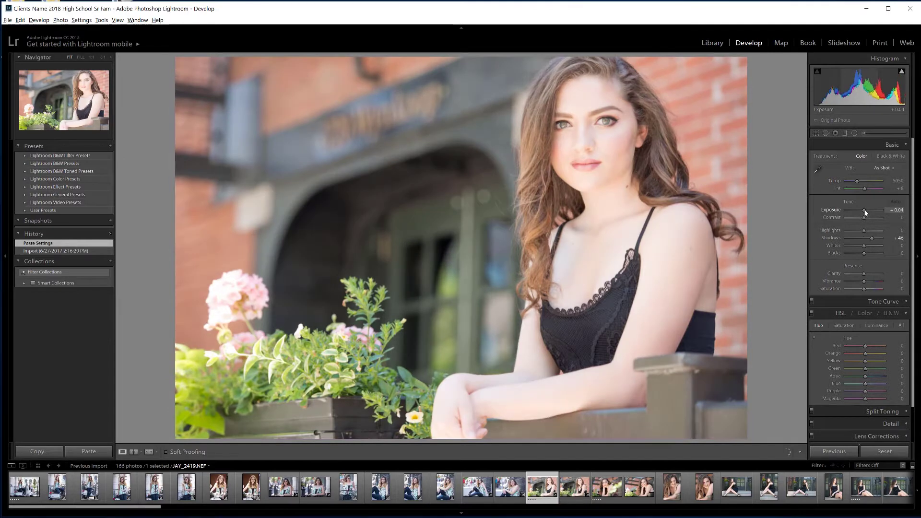
drag(864, 212, 861, 212)
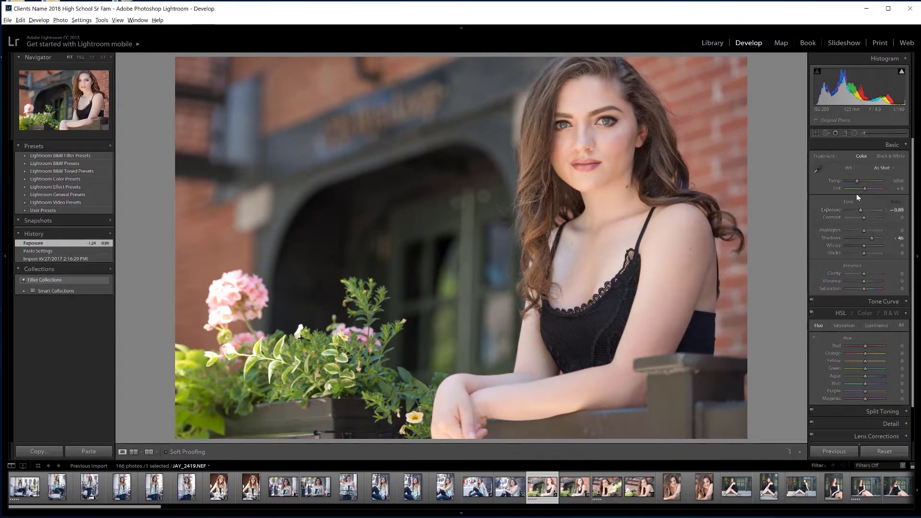
key(ctrl+shift+c)
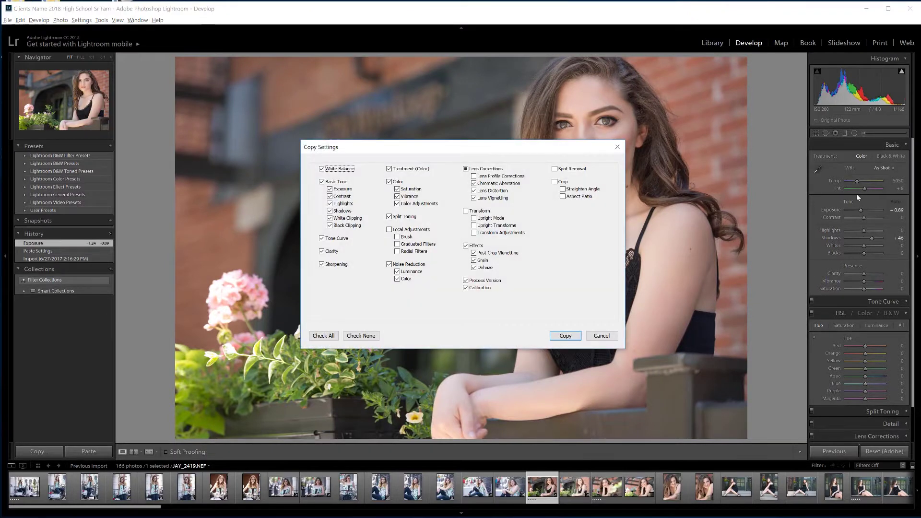
Step: Paste the copied settings onto the next portrait and step through to the leaning portrait
key(Return)
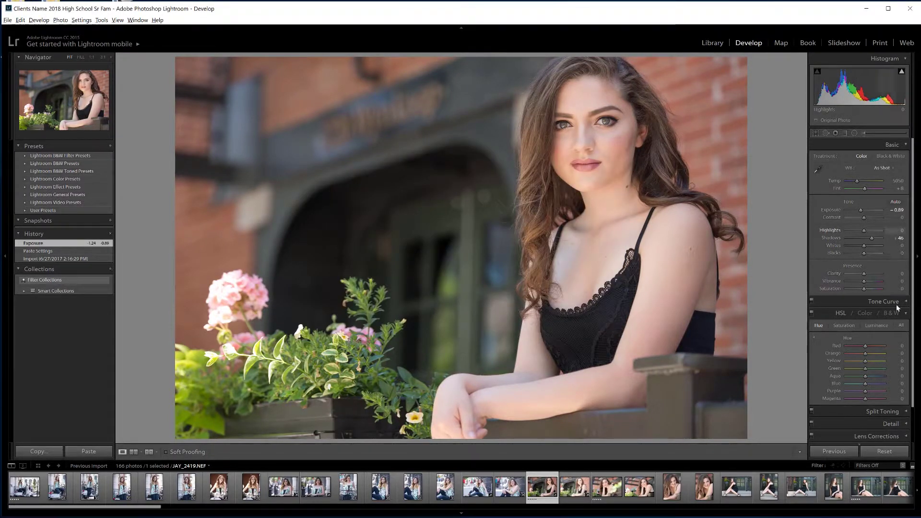
click(567, 493)
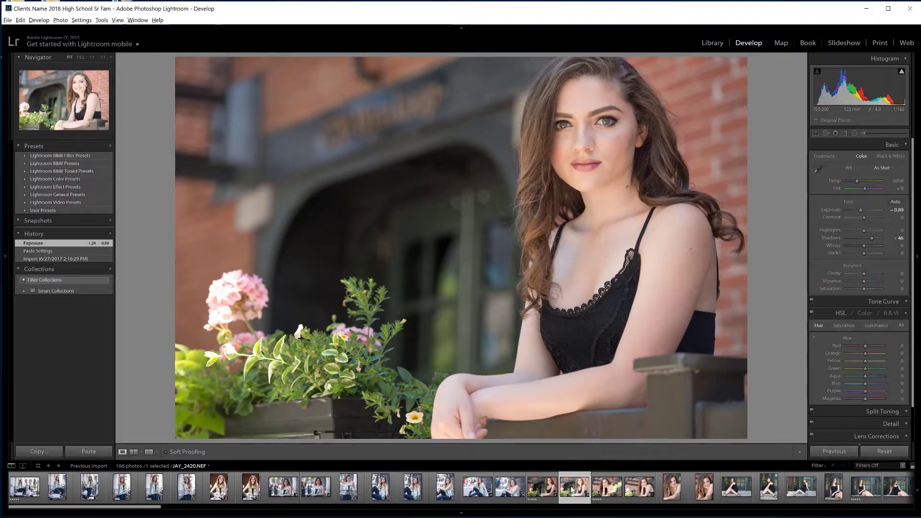
key(ctrl+shift+v)
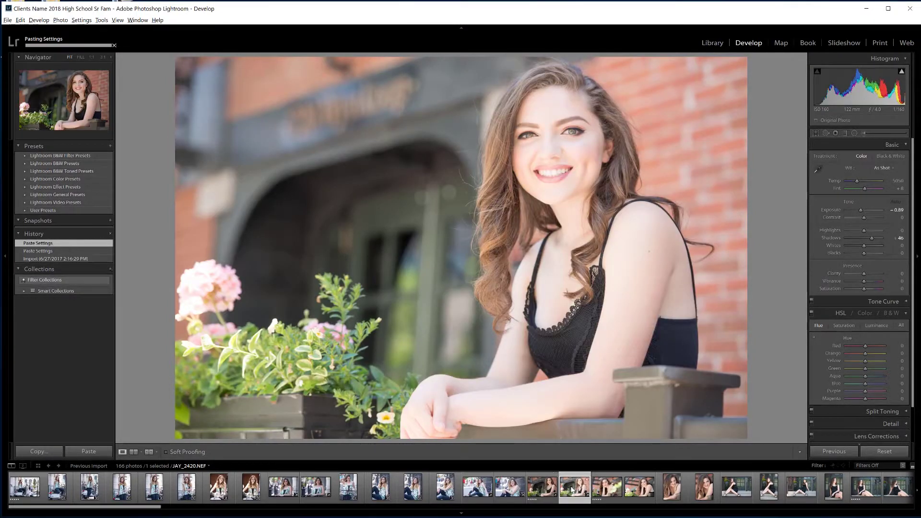
key(Right)
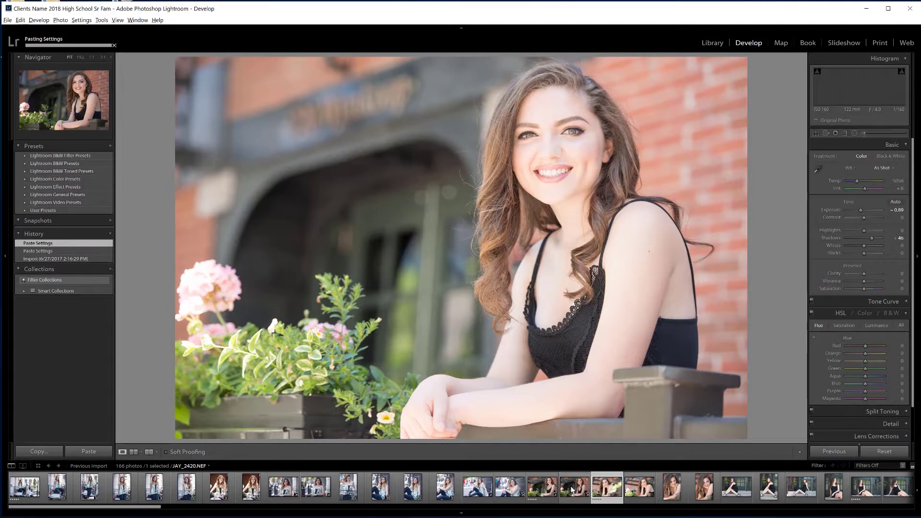
key(Right)
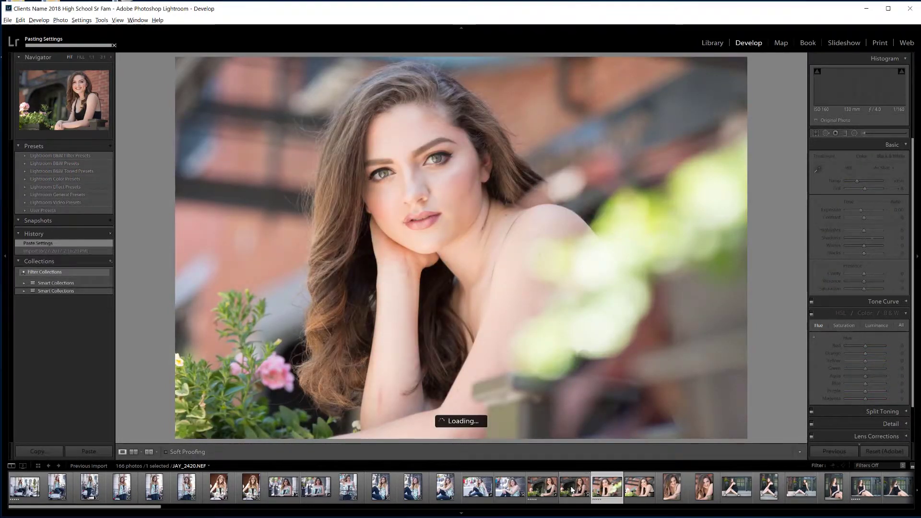
key(Right)
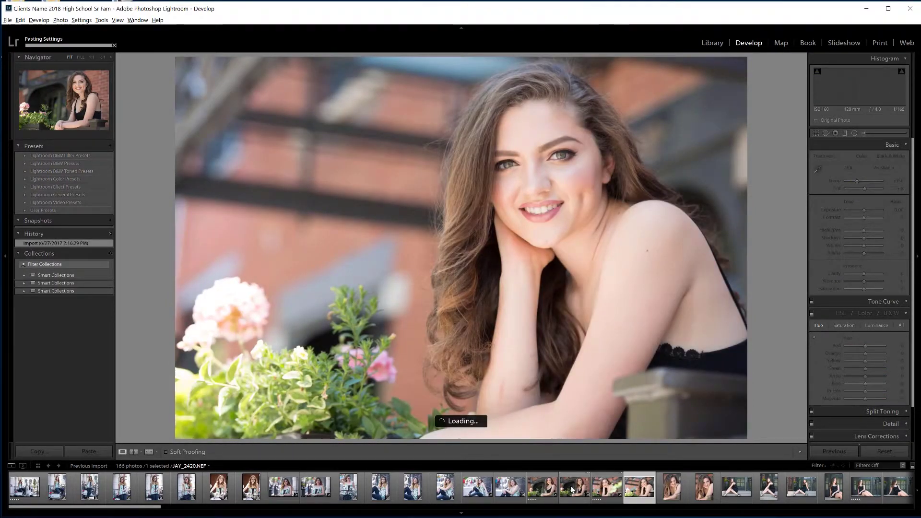
key(Right)
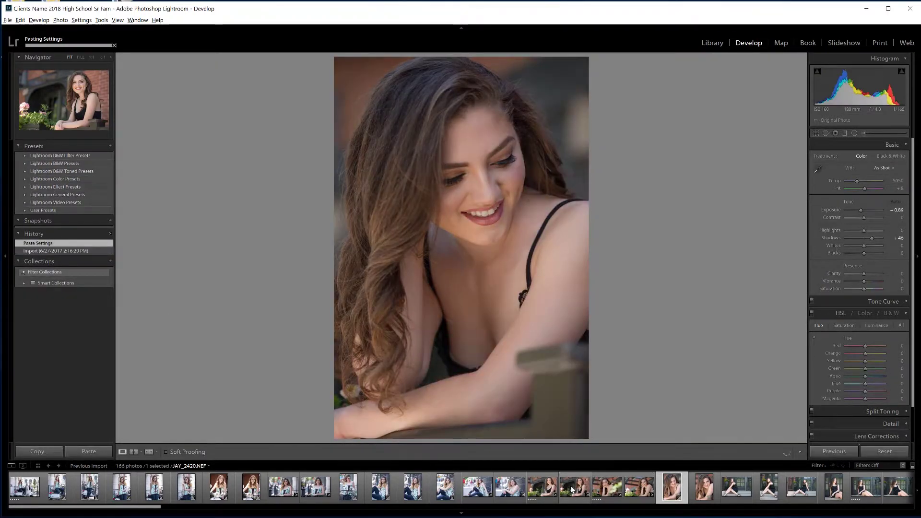
key(Right)
key(Left)
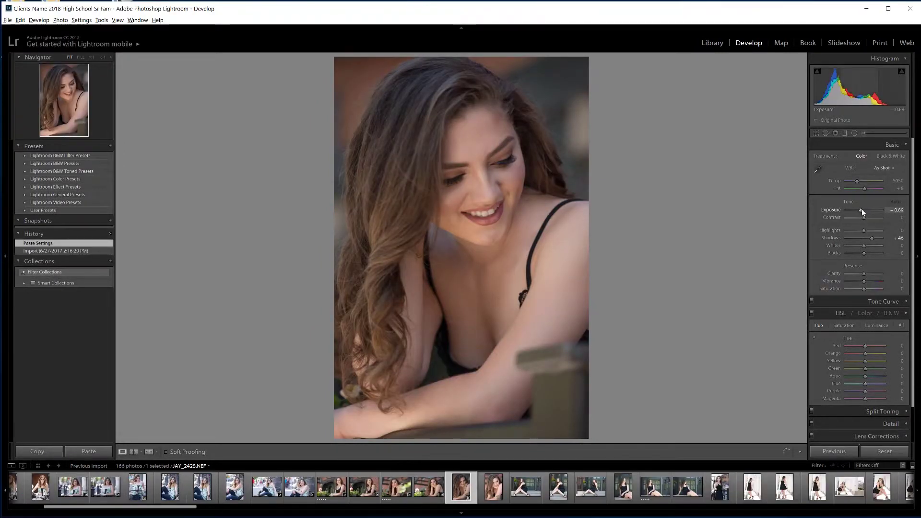
Step: Brighten the leaning portrait, then paste settings and set exposure to about 0.04 and −0.66 on the next two
drag(862, 209, 867, 209)
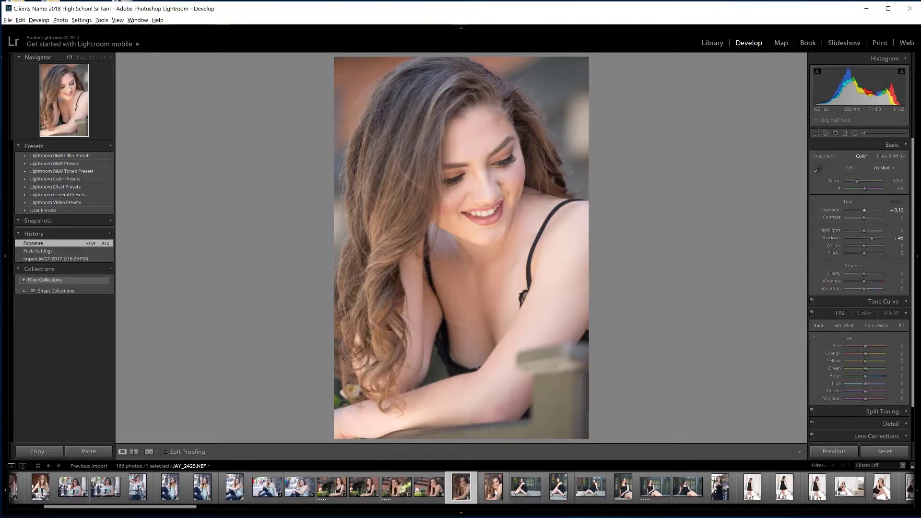
click(494, 487)
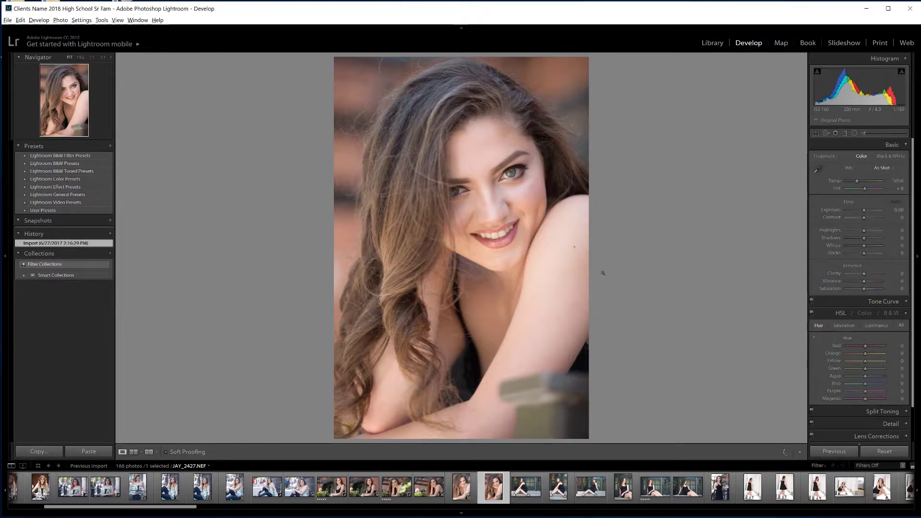
key(ctrl+shift+v)
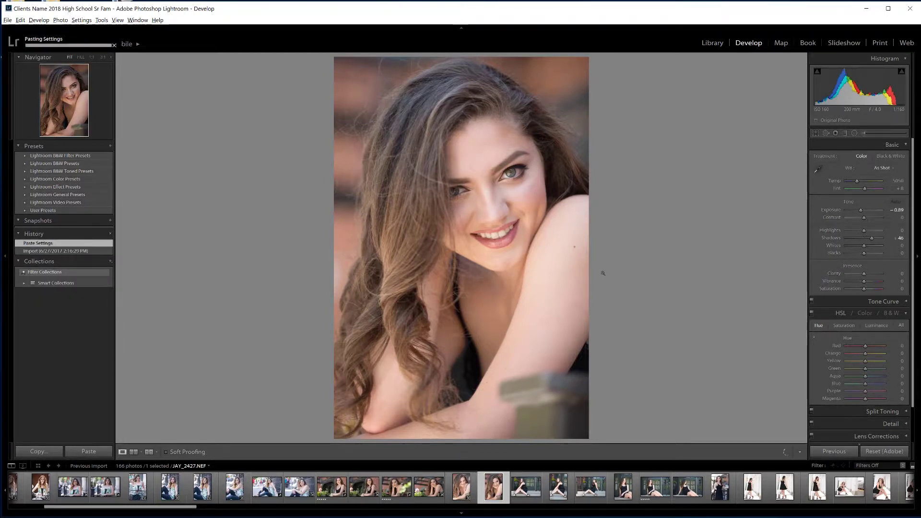
drag(862, 210, 864, 209)
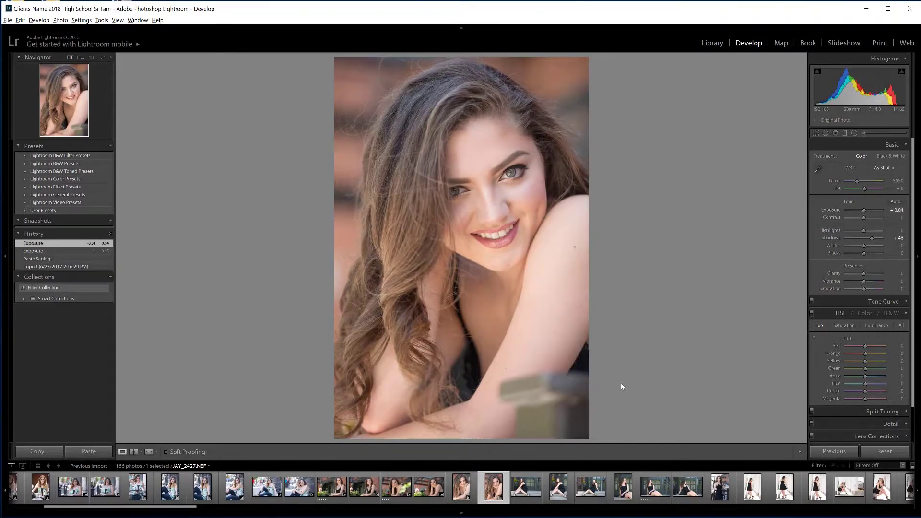
click(526, 487)
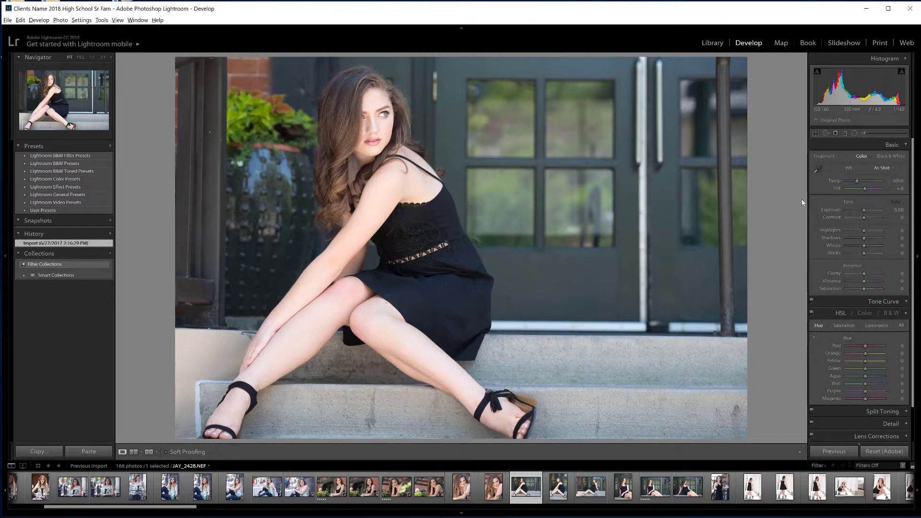
key(ctrl+shift+v)
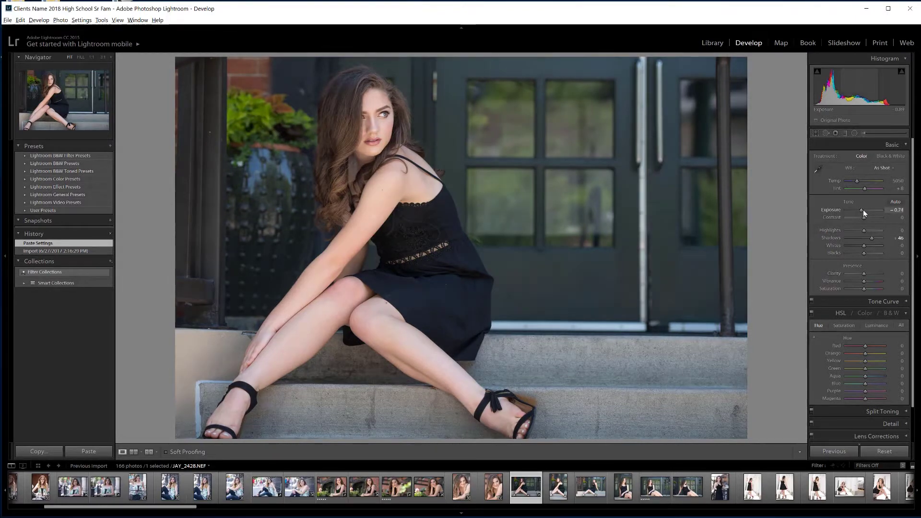
drag(861, 212, 863, 212)
Step: Copy the steps photo's settings and paste them onto each of the following photos
key(ctrl+shift+c)
key(Return)
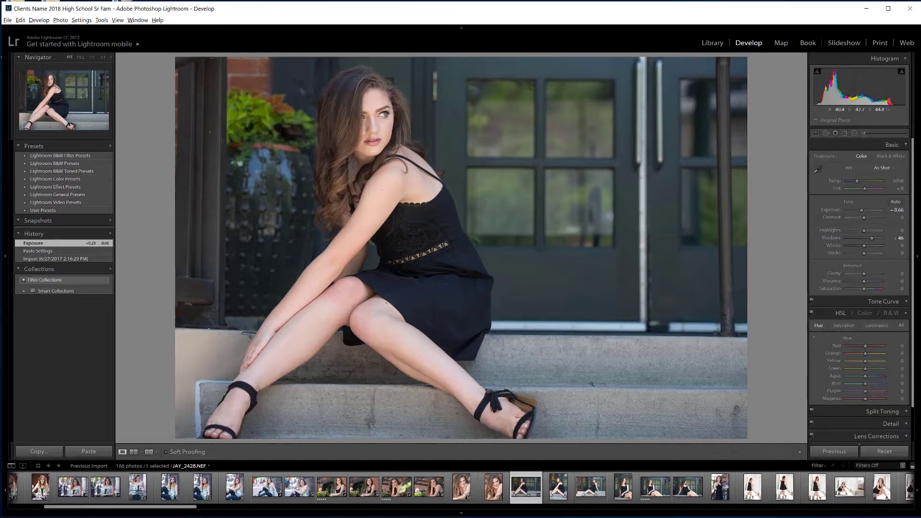
click(558, 489)
key(Right)
key(Right)
key(Right)
key(Right)
key(Right)
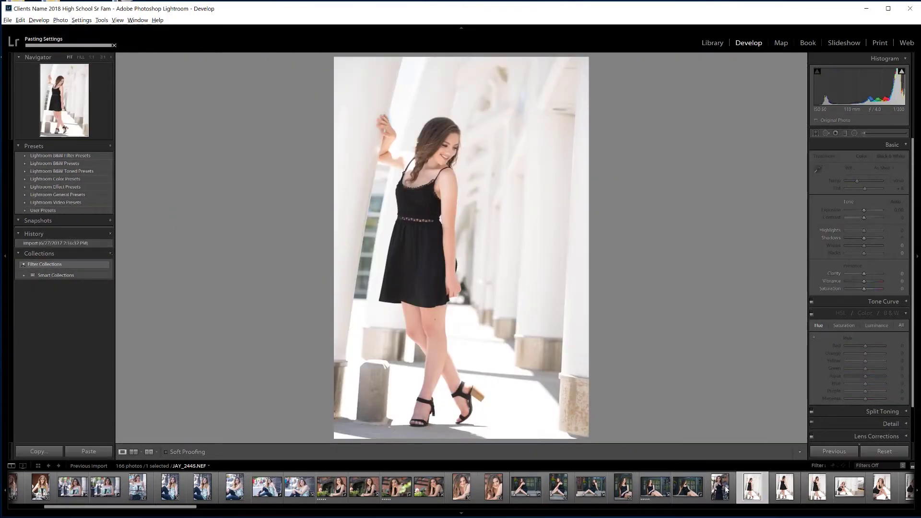
drag(864, 230, 862, 209)
drag(147, 506, 235, 509)
key(Right)
key(Right)
key(Right)
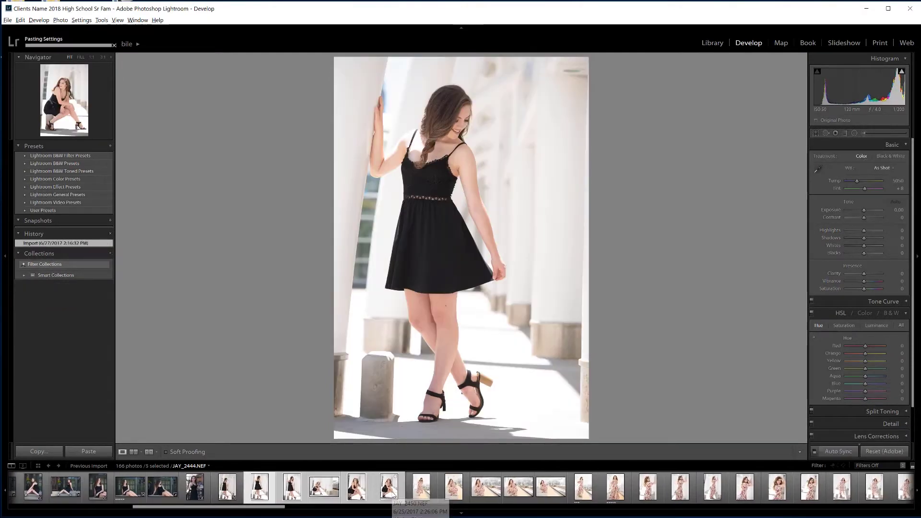
key(ctrl+shift+v)
key(Right)
key(ctrl+shift+v)
key(Right)
key(Right)
key(ctrl+shift+v)
Step: Paste the settings onto ten selected photos in Grid, then return to Develop on the platform photo
shift+click(712, 487)
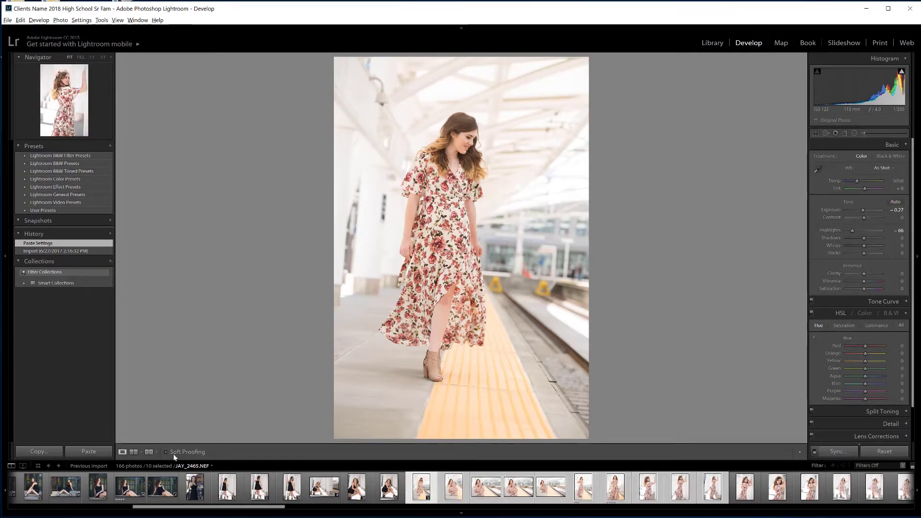
key(g)
key(ctrl+shift+v)
key(e)
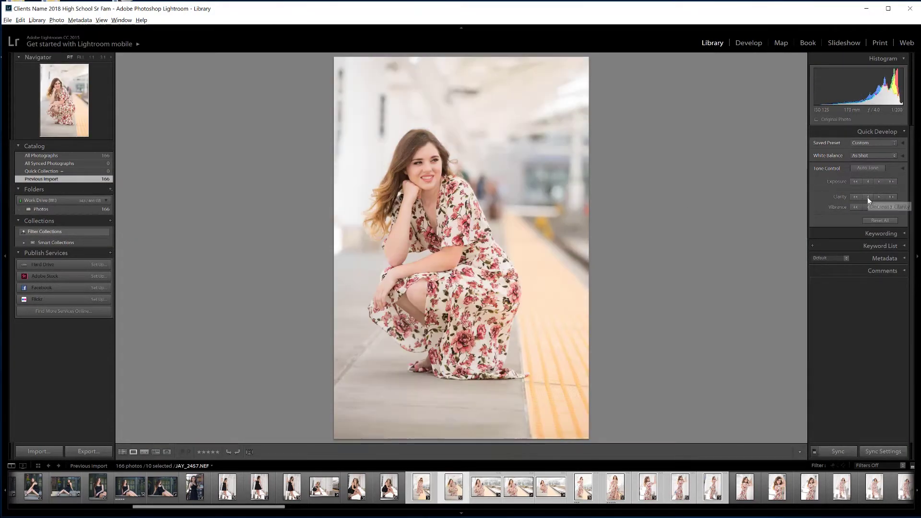
key(Right)
click(749, 43)
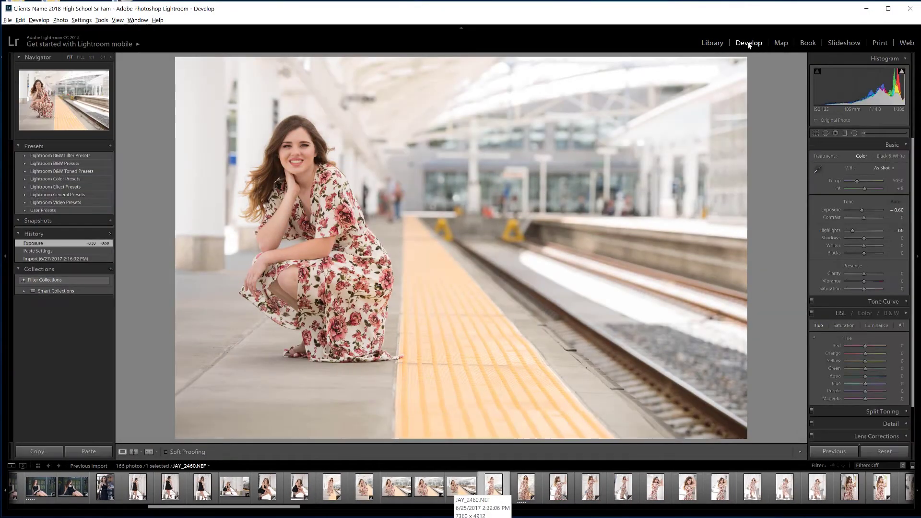
Step: Paste the copied settings onto the pillar-wall photo JAY_2465
key(Right)
key(Right)
key(Right)
key(Right)
key(Right)
key(Right)
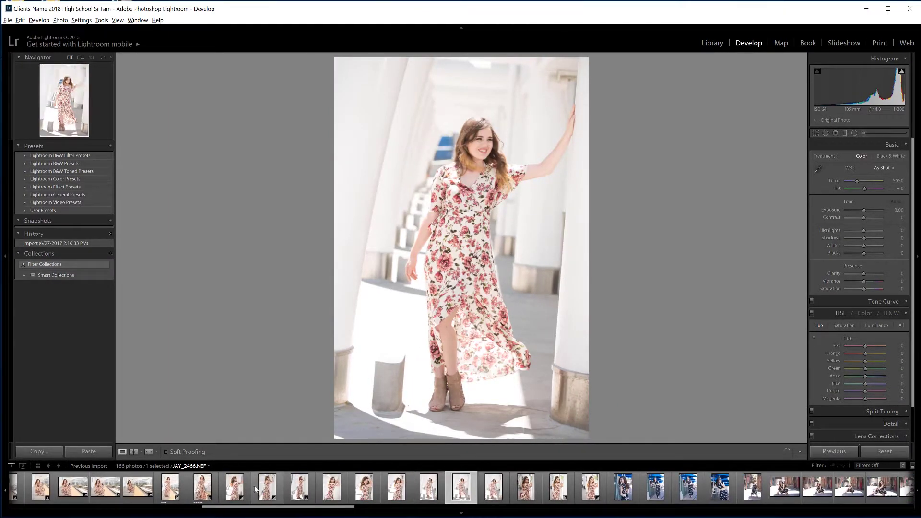
click(235, 490)
key(ctrl+shift+v)
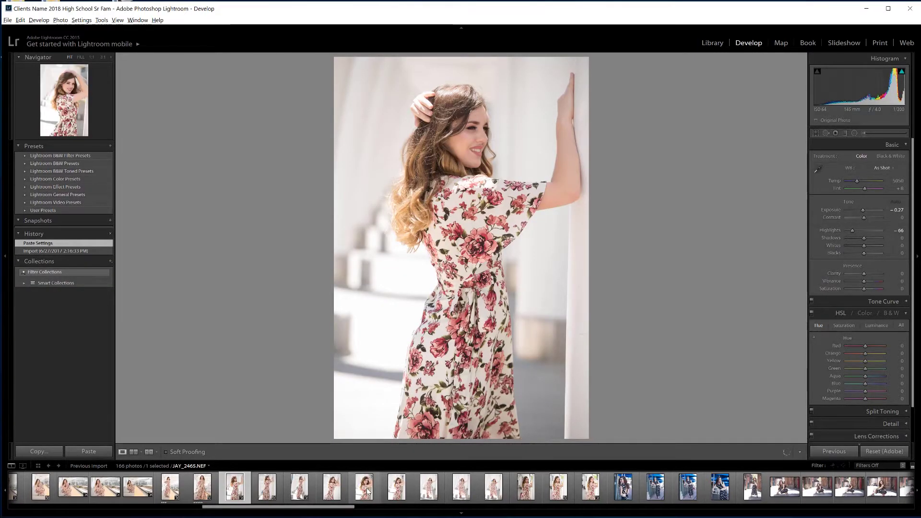
Step: Compare three selected white-column floral-dress portraits side by side in Survey view
shift+click(334, 493)
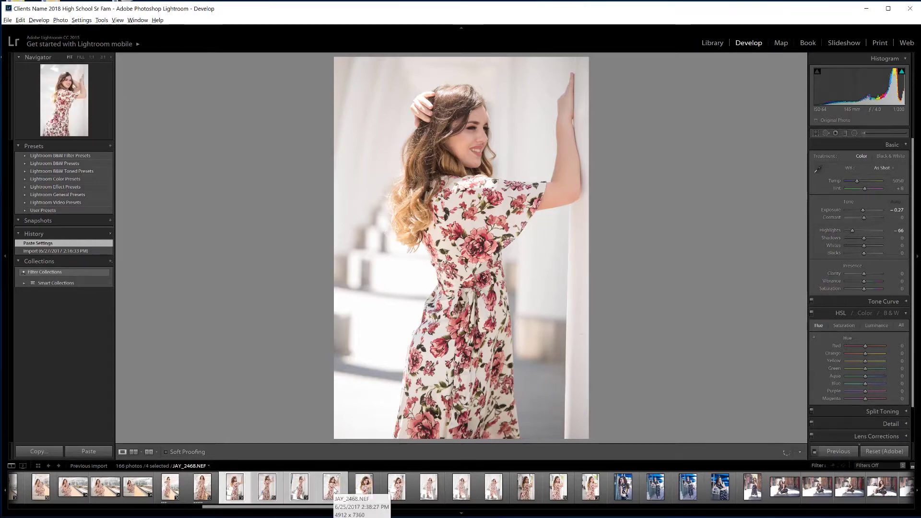
ctrl+click(334, 492)
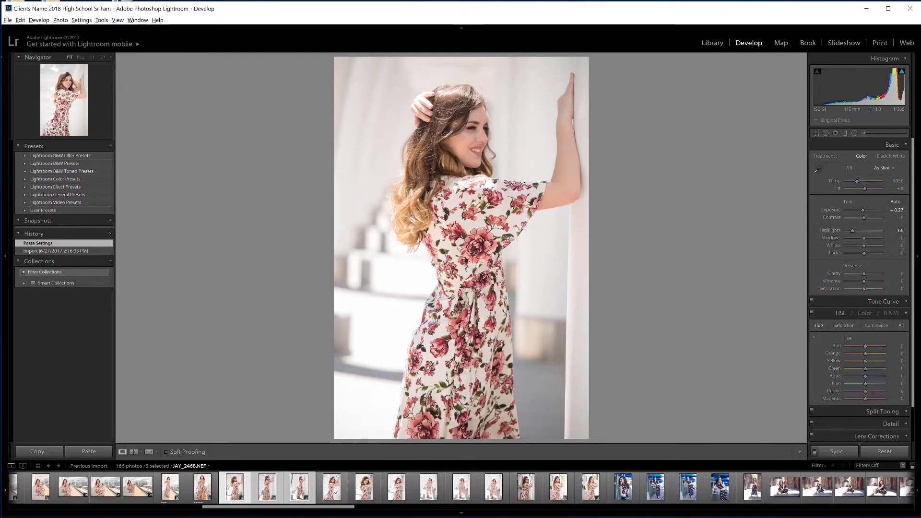
key(n)
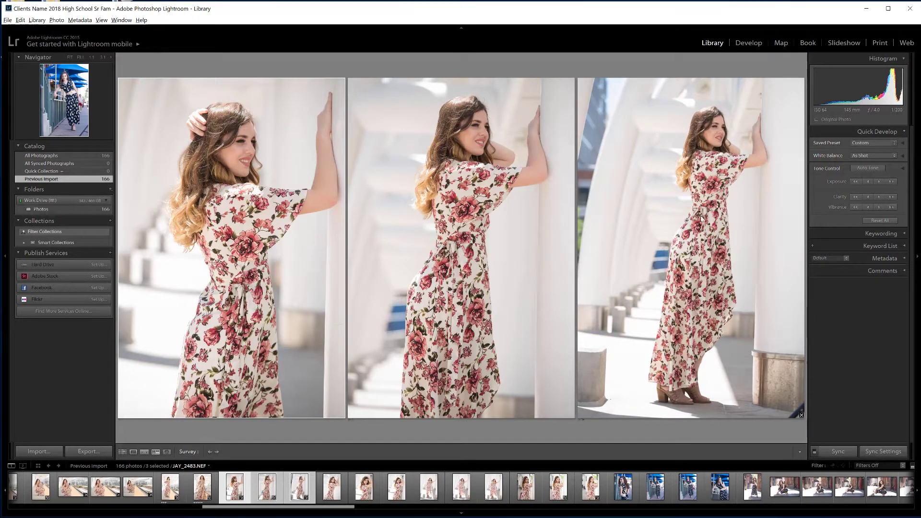
Step: Reject the middle compared photo, then reject the first of the next three adjacent shots
click(426, 224)
key(x)
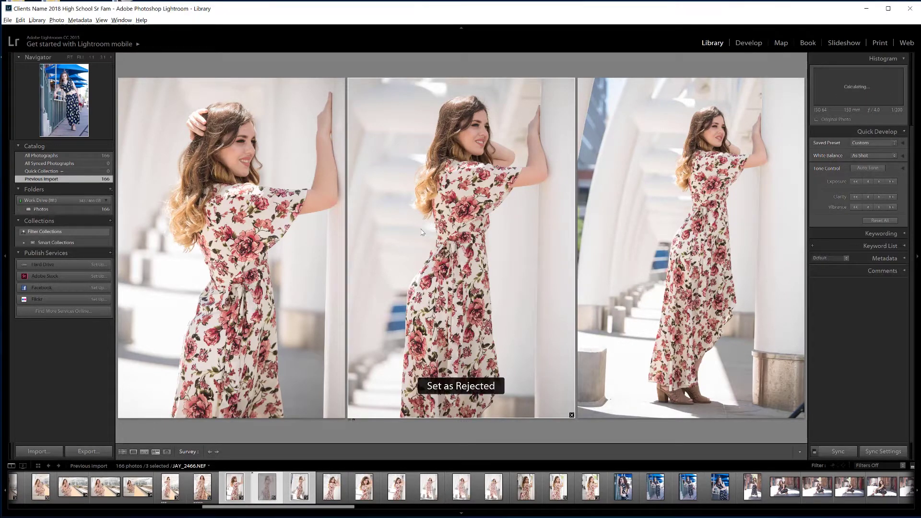
click(330, 498)
shift+click(404, 491)
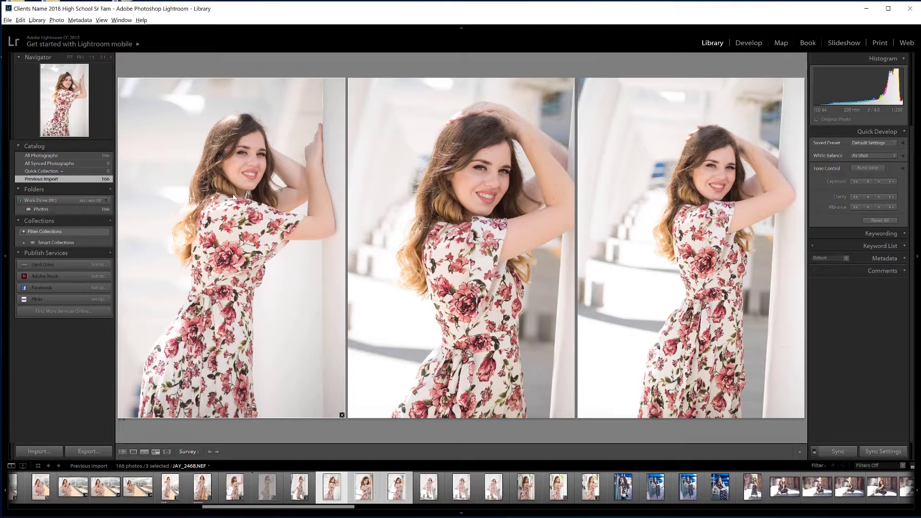
key(x)
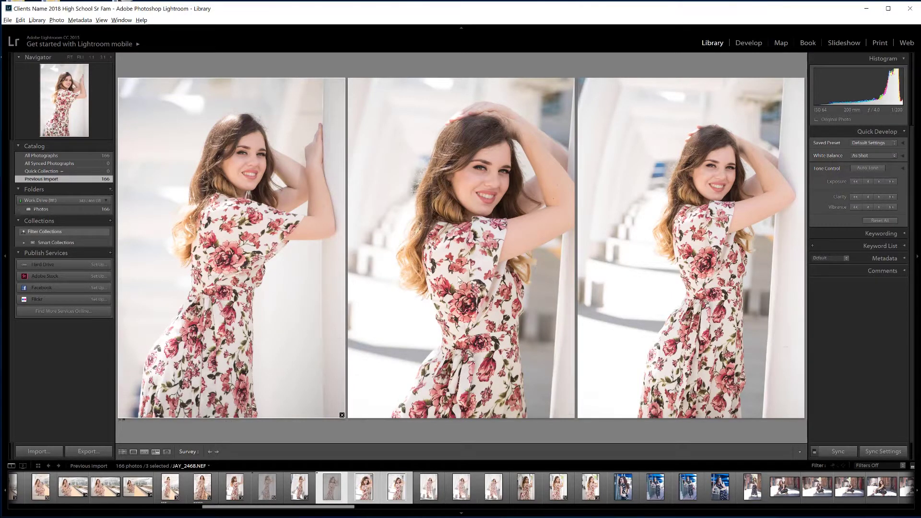
Step: Reject the first photo of the next trio and open JAY_2474 on its own in Develop
click(429, 487)
shift+click(487, 494)
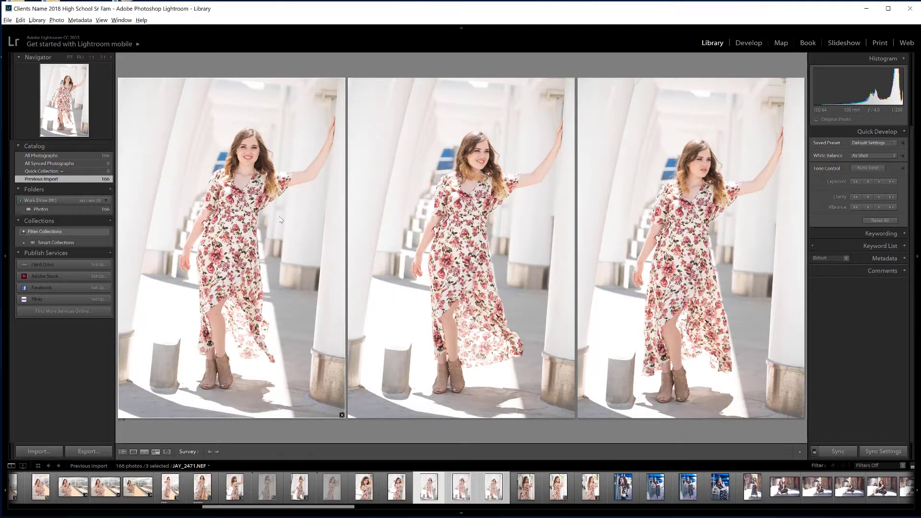
key(x)
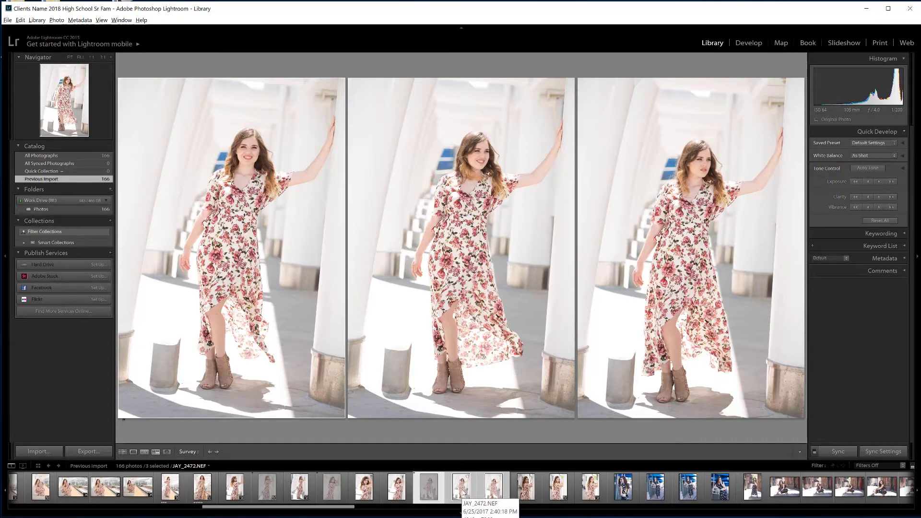
click(529, 497)
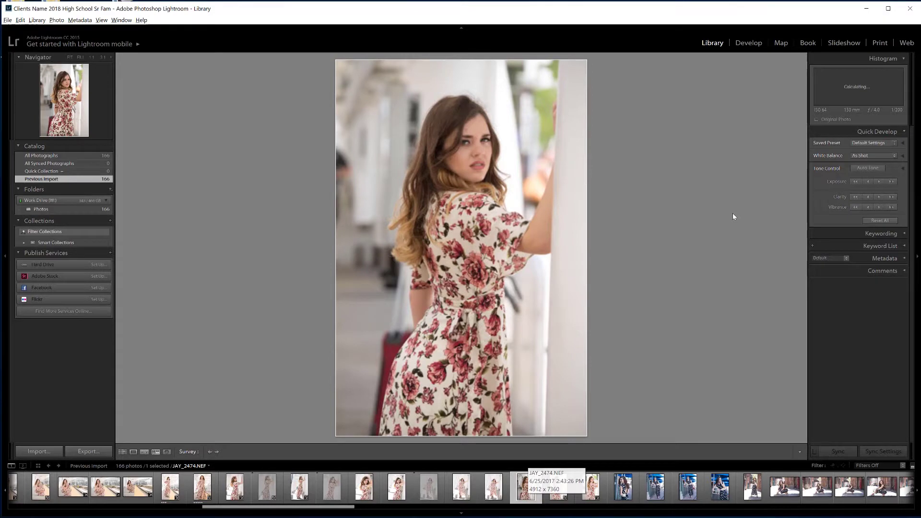
click(740, 45)
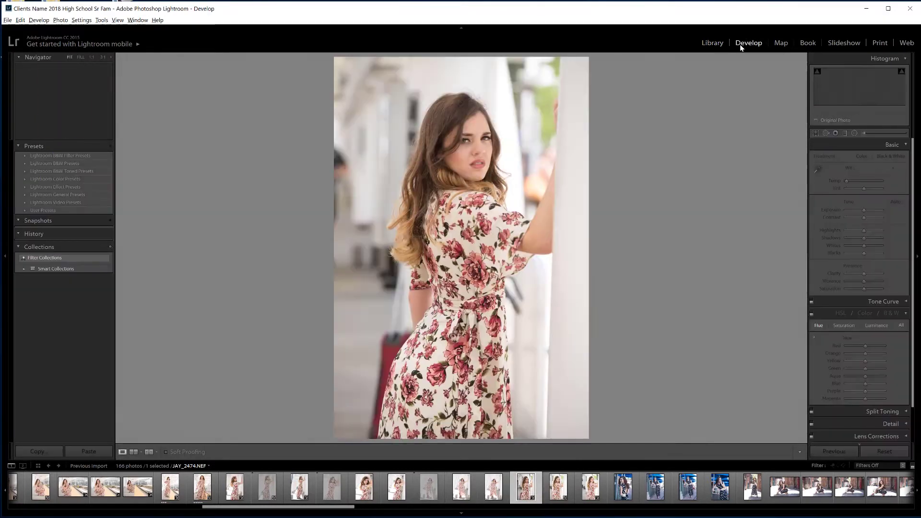
Step: Advance to the next photo, select three floral-dress shots, and compare them in Survey view
key(Right)
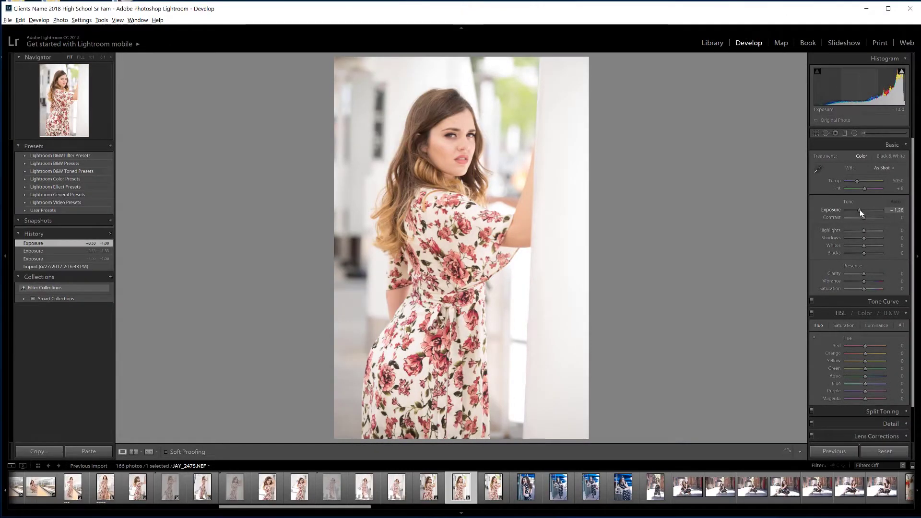
shift+click(429, 488)
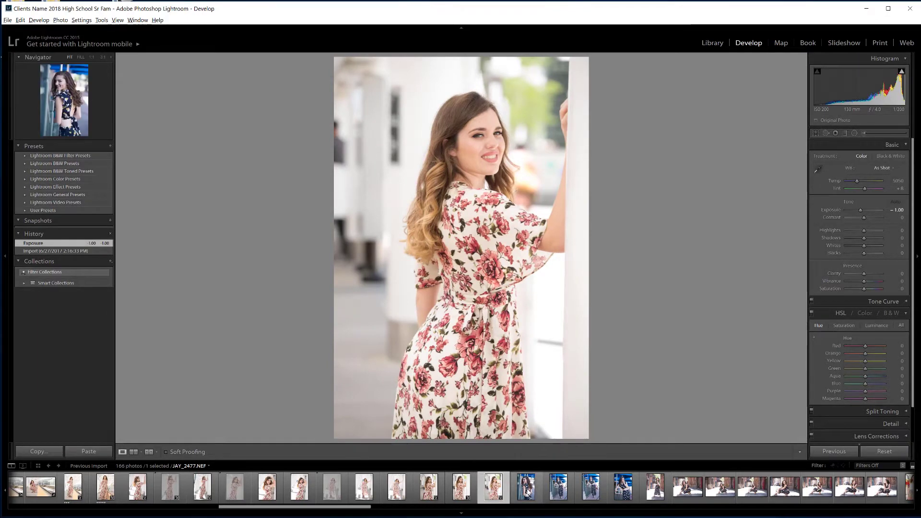
key(n)
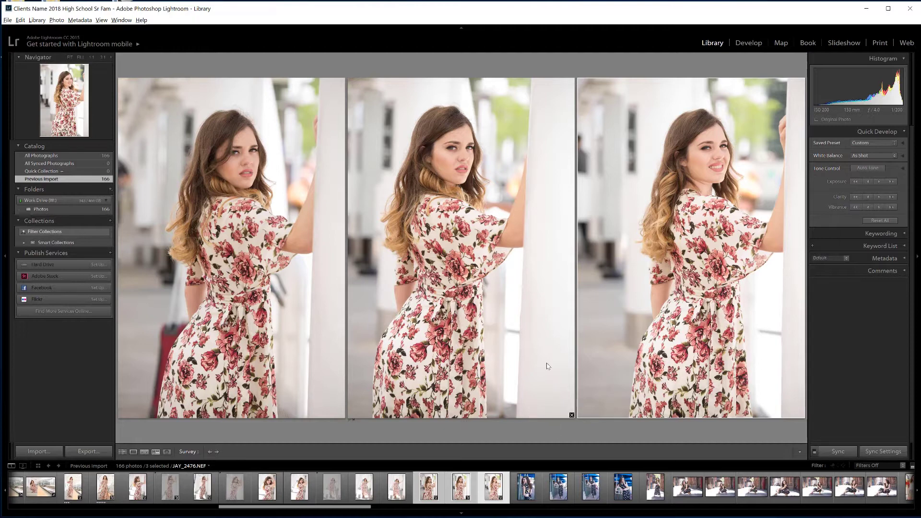
Step: Open a single navy-outfit photo in Develop and lower Highlights on successive photos, down to -29
click(525, 494)
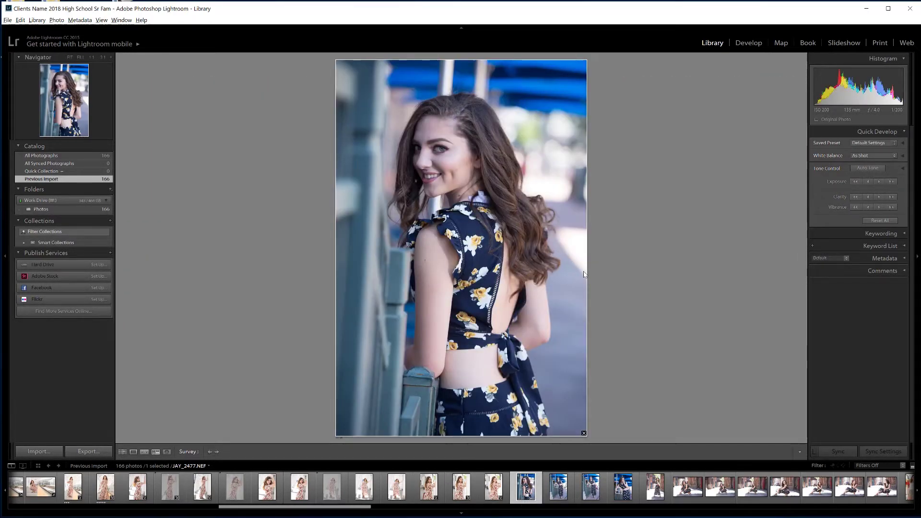
key(d)
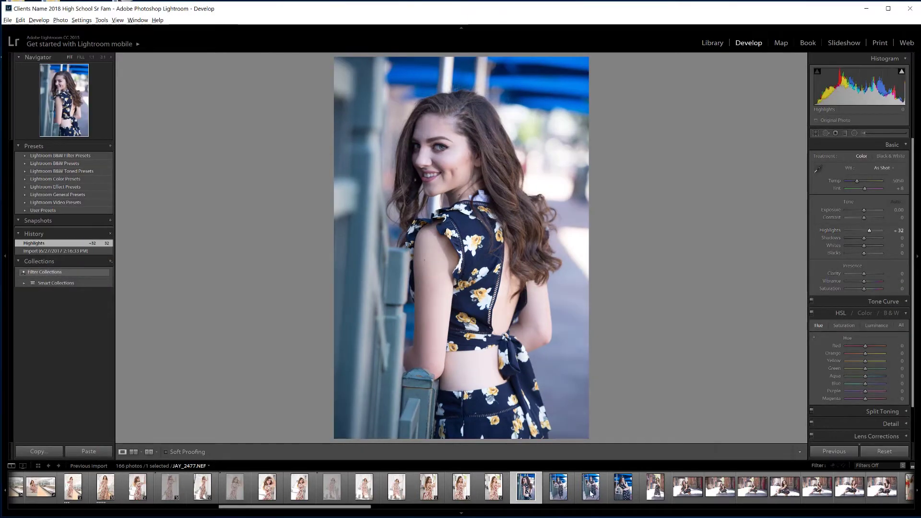
click(558, 487)
key(Right)
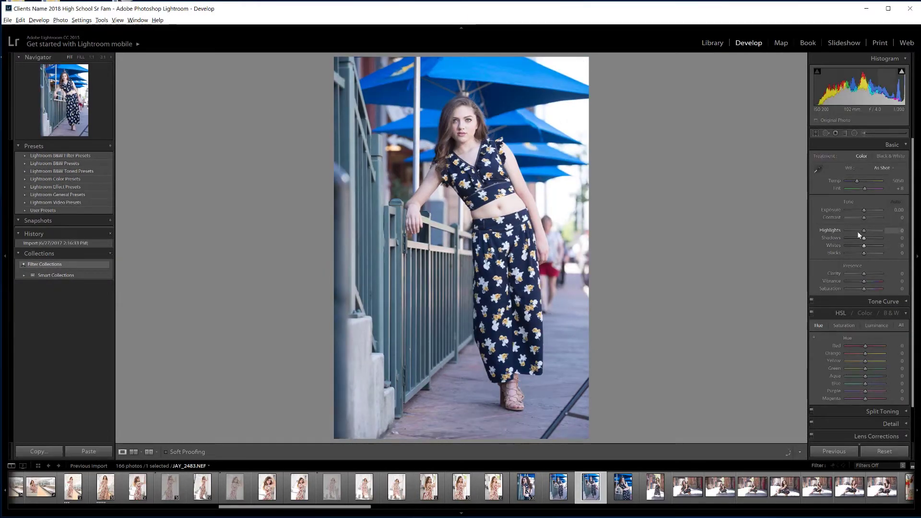
click(856, 230)
key(Right)
click(859, 230)
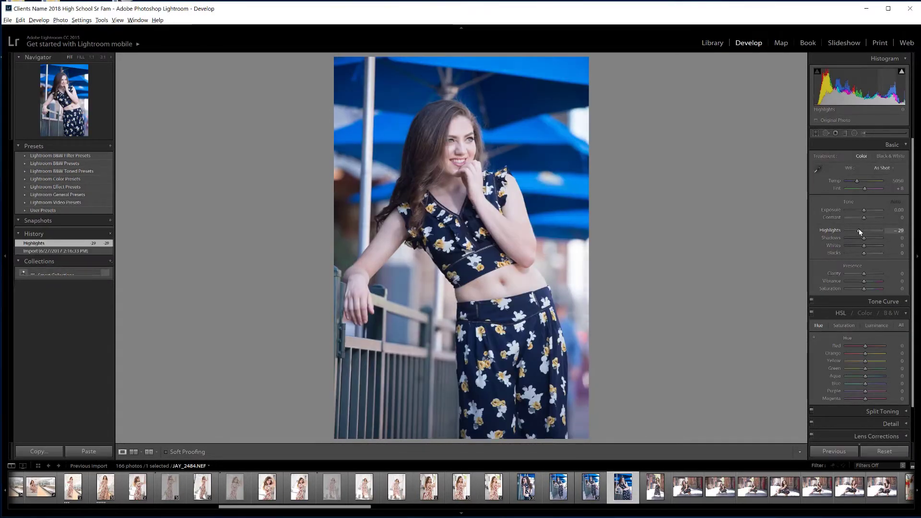
Step: Step through the alley photos past the crouching shot and return to the Library
click(653, 487)
scroll(653, 487, right, 3)
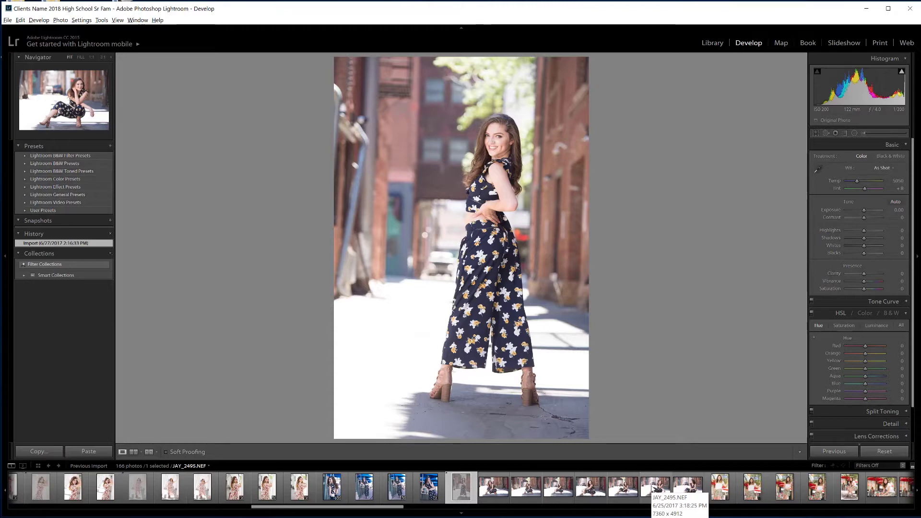
key(Right)
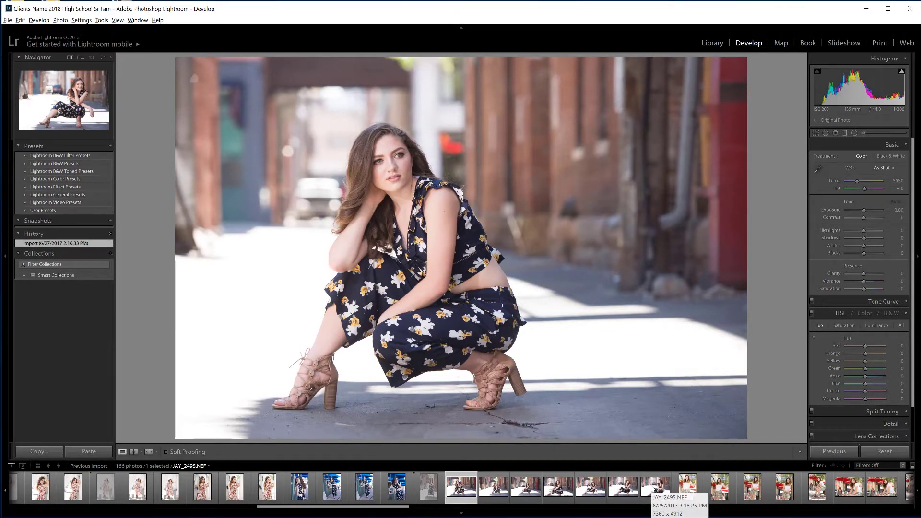
key(Right)
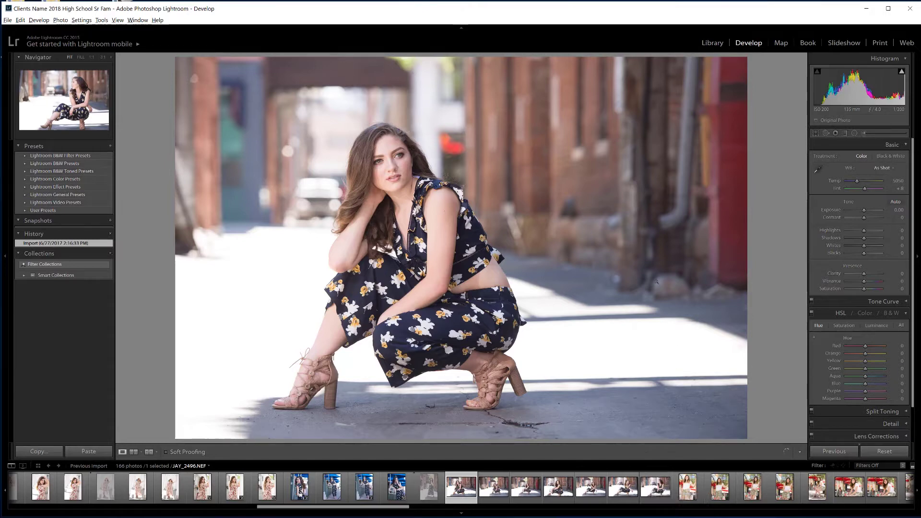
click(711, 44)
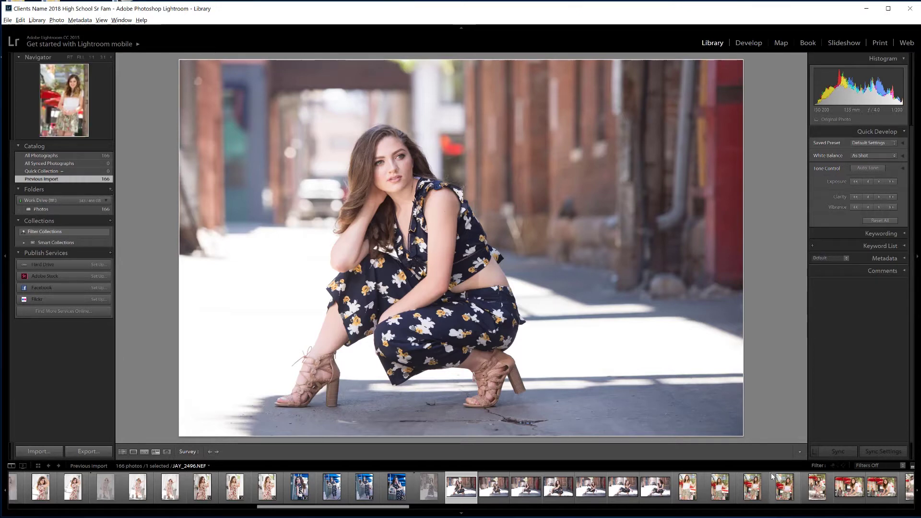
Step: Filter the filmstrip to show only five-star photos
click(815, 466)
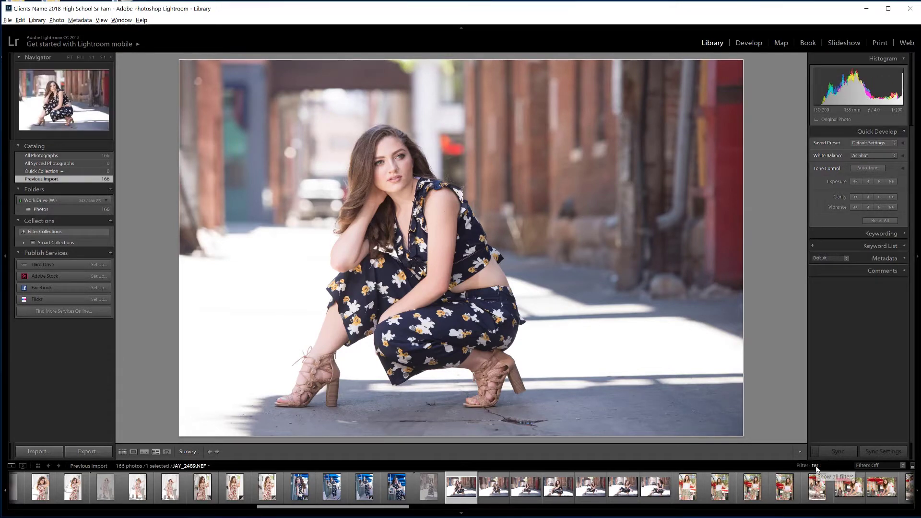
click(809, 465)
click(810, 465)
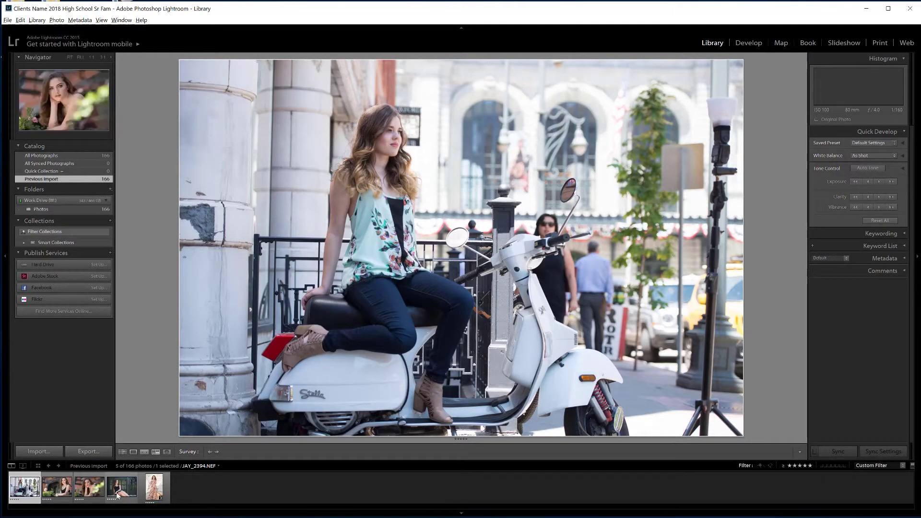
Step: Review the five-star picks, clear the third one's rating, and add the floral-dress photo to the comparison
click(59, 490)
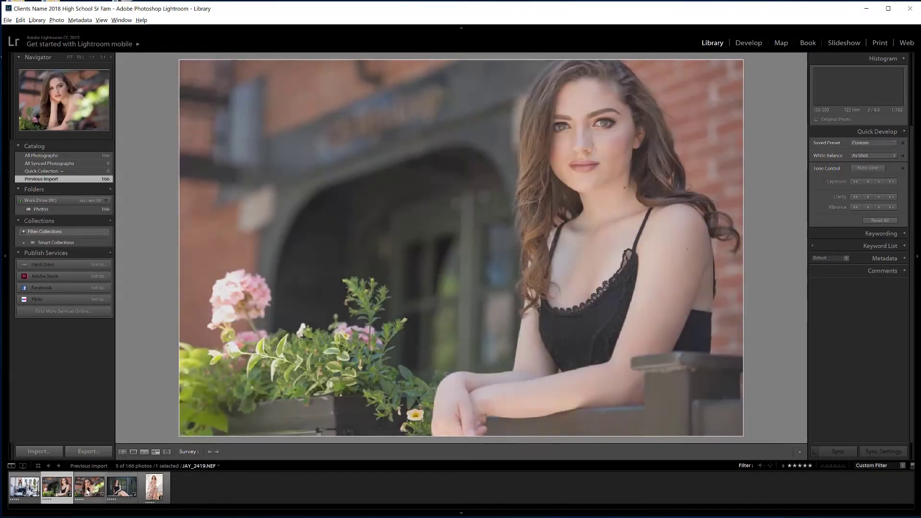
click(87, 491)
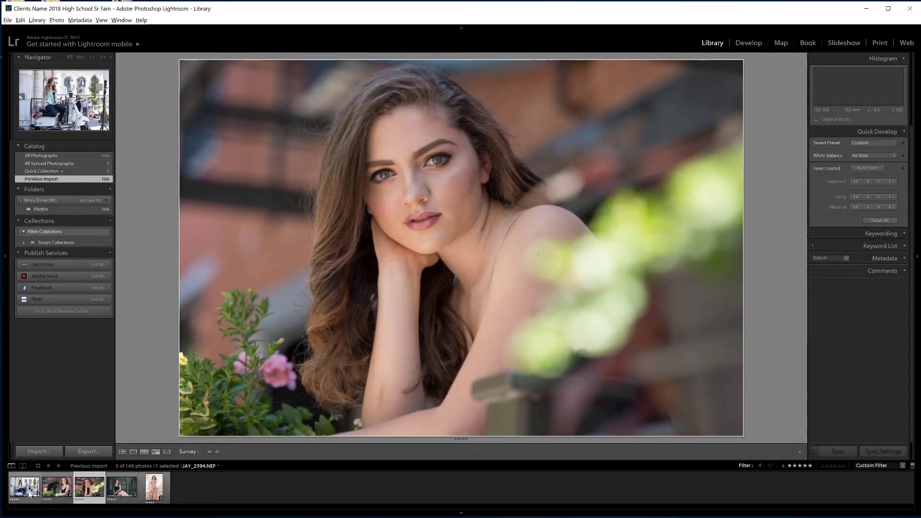
click(56, 490)
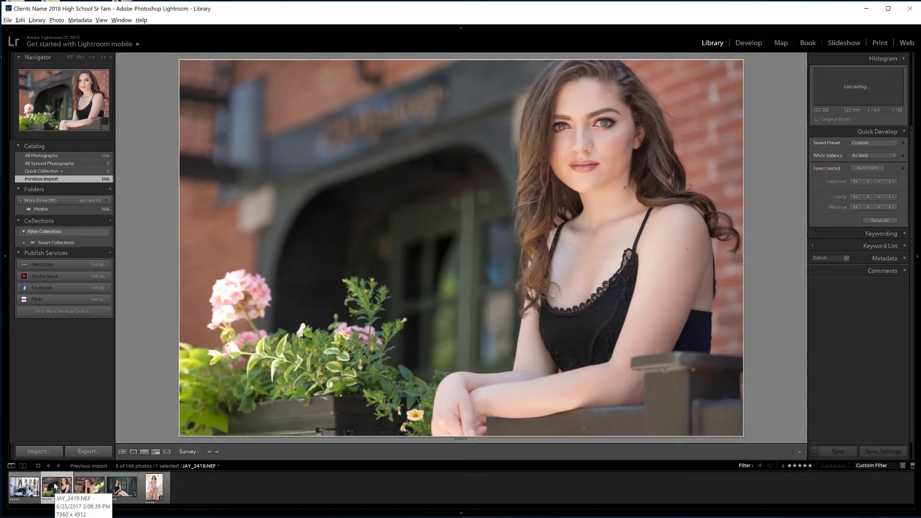
click(88, 490)
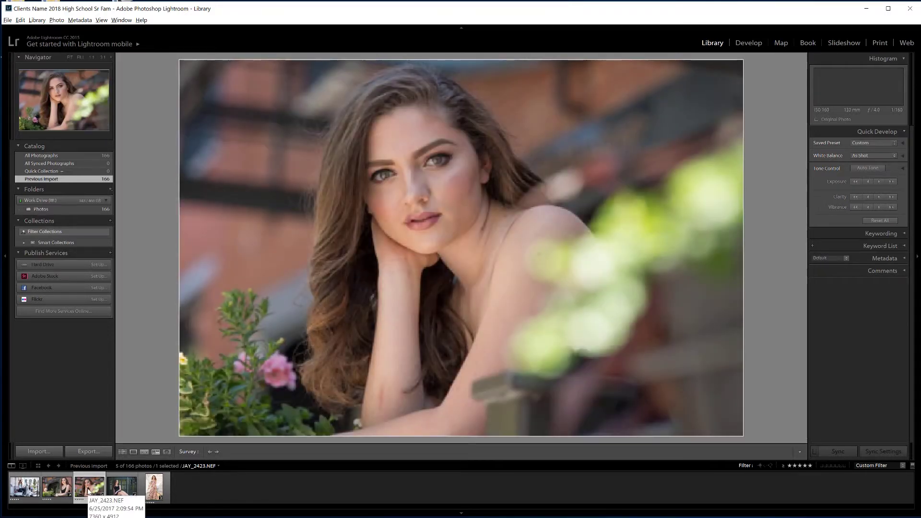
key(0)
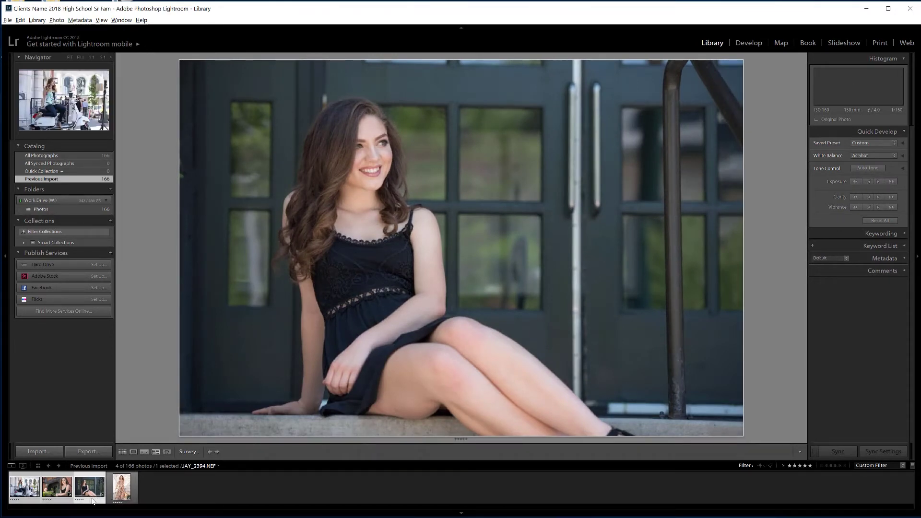
ctrl+click(120, 490)
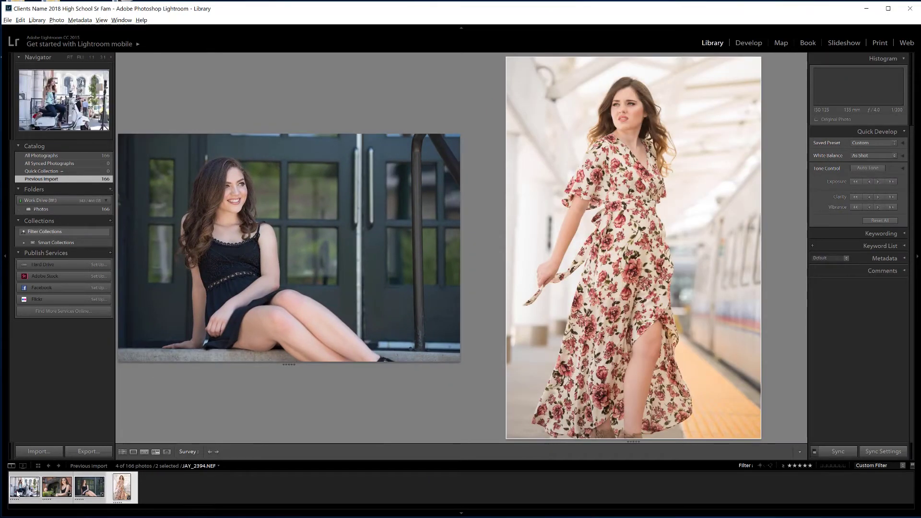
Step: Bring up the thumbnail's Edit In options and dismiss them without choosing an editor
right_click(27, 489)
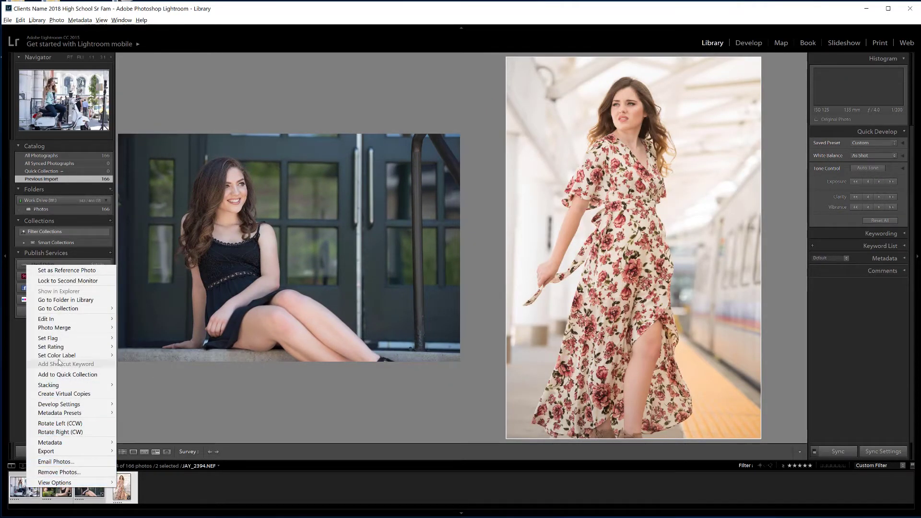
mouse_move(65, 320)
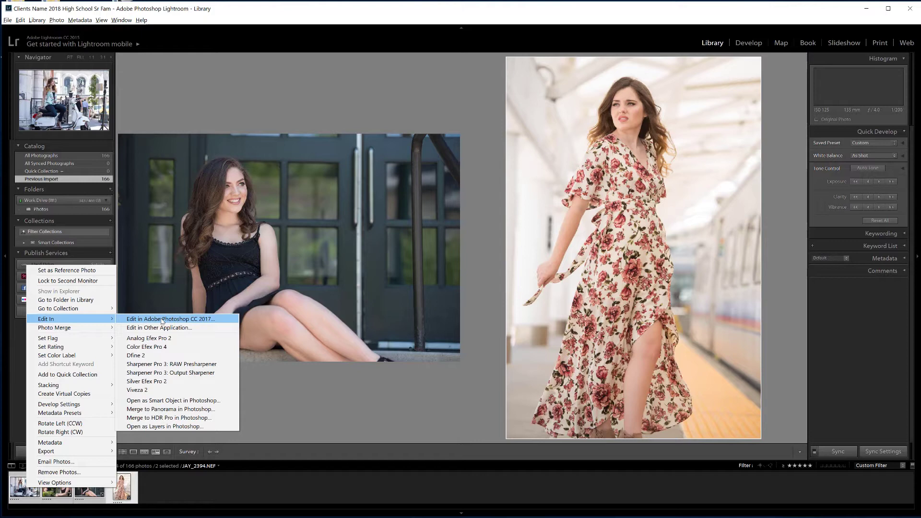
click(329, 390)
Step: Select all four five-star photos and launch Photoshop from the Windows Start menu
key(ctrl+a)
key(super)
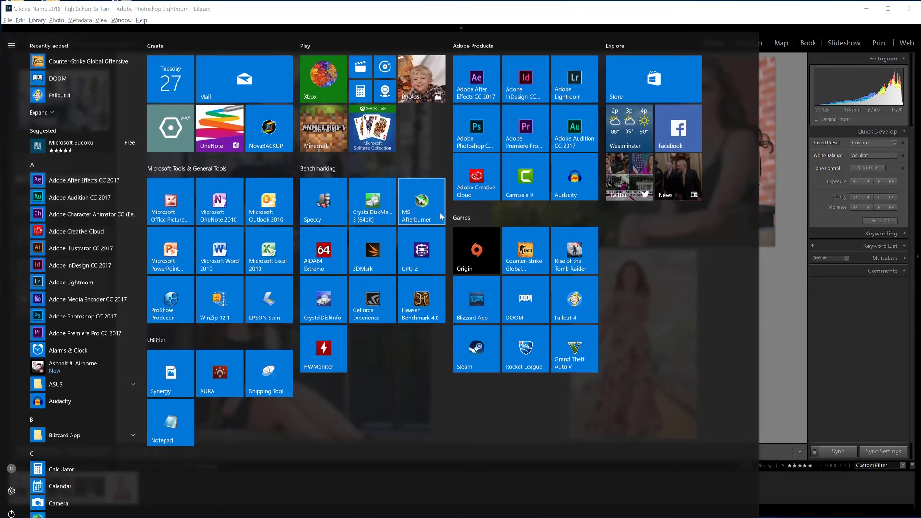
click(475, 133)
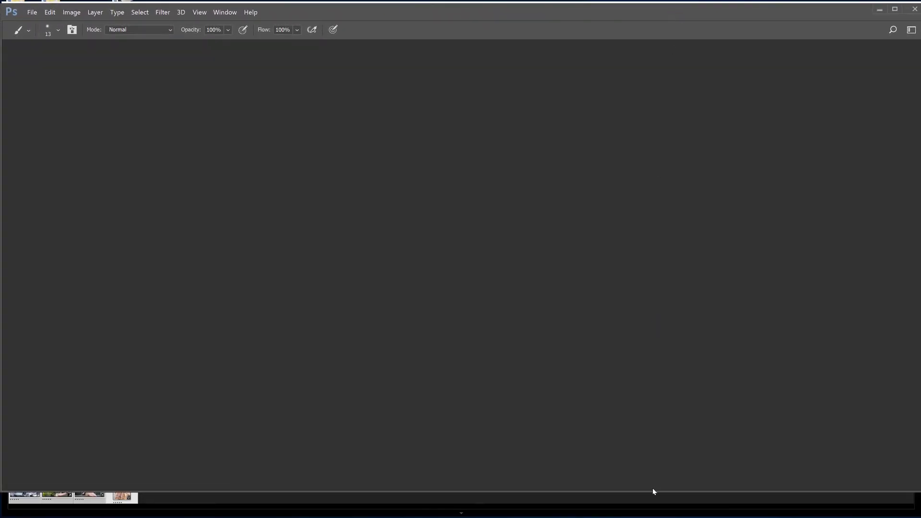
Step: Switch back to the Lightroom window from the taskbar once Photoshop is running
click(859, 507)
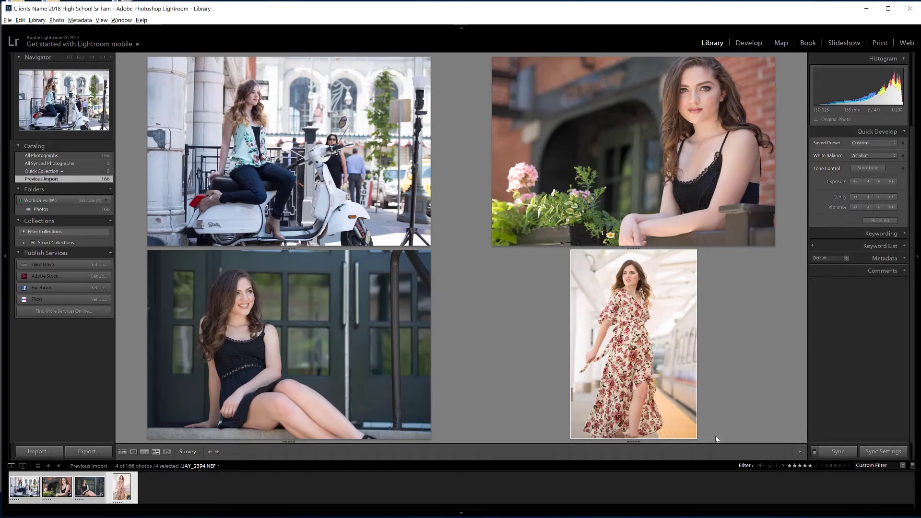
Step: Choose Edit In > Edit in Adobe Photoshop CC 2017 for the four selected five-star picks
right_click(84, 485)
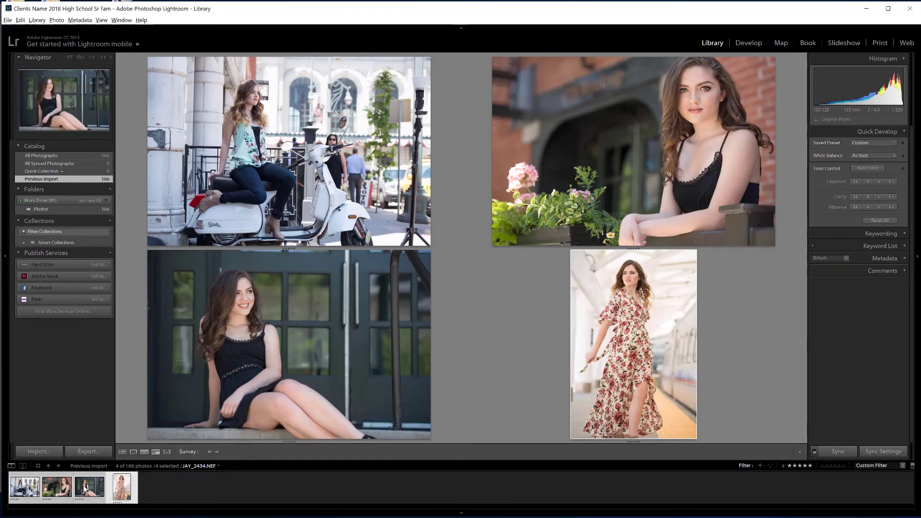
mouse_move(117, 318)
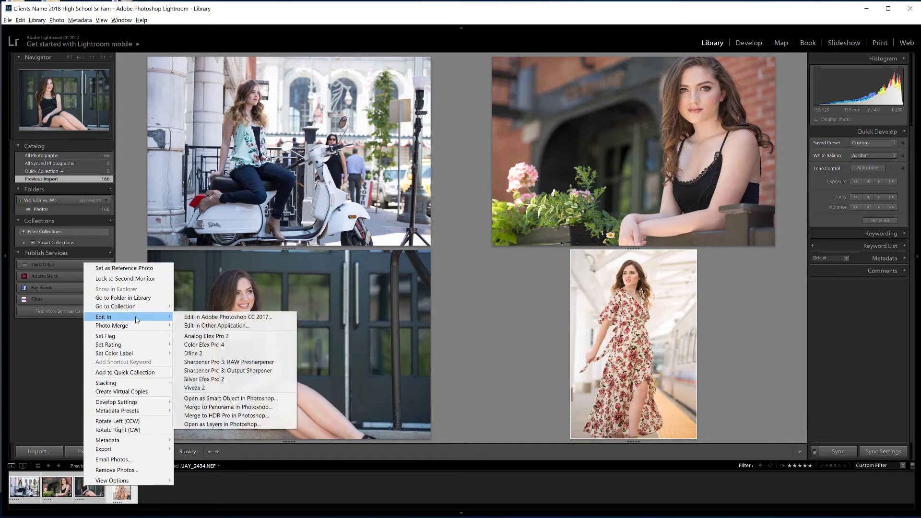
click(222, 316)
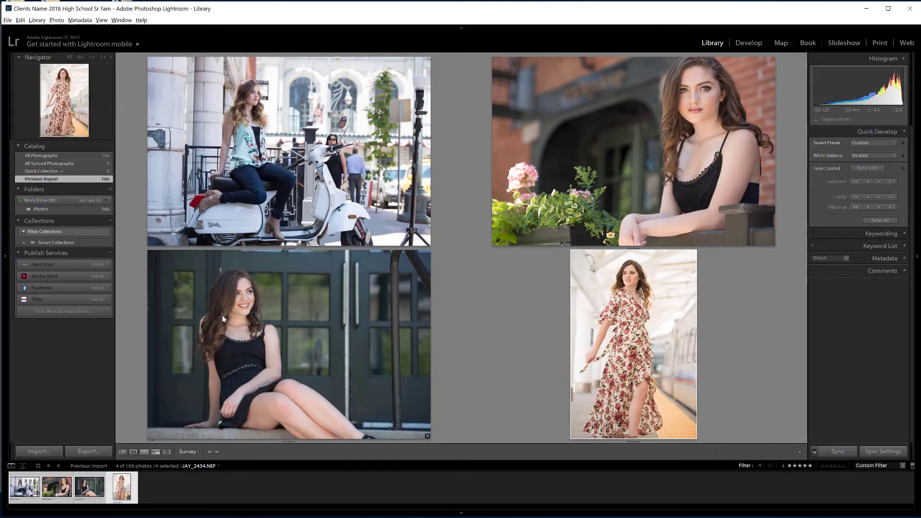